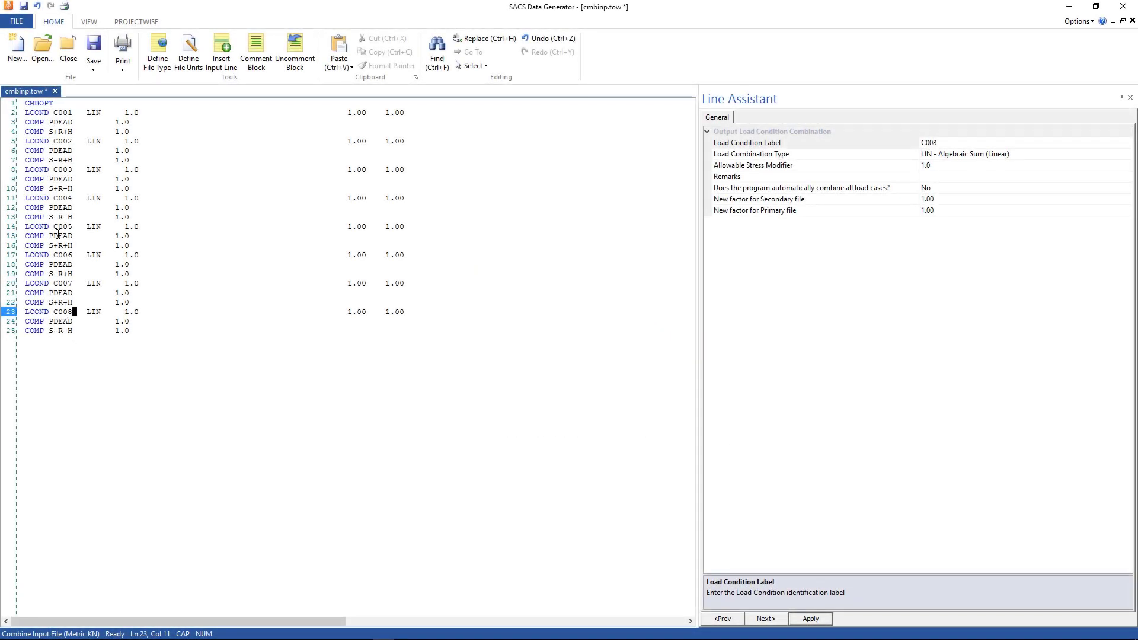
Change R to P in the C005–C008 components on lines 16, 19, 22 and 25.
{"action": "left_click", "coordinate": [60, 243]}
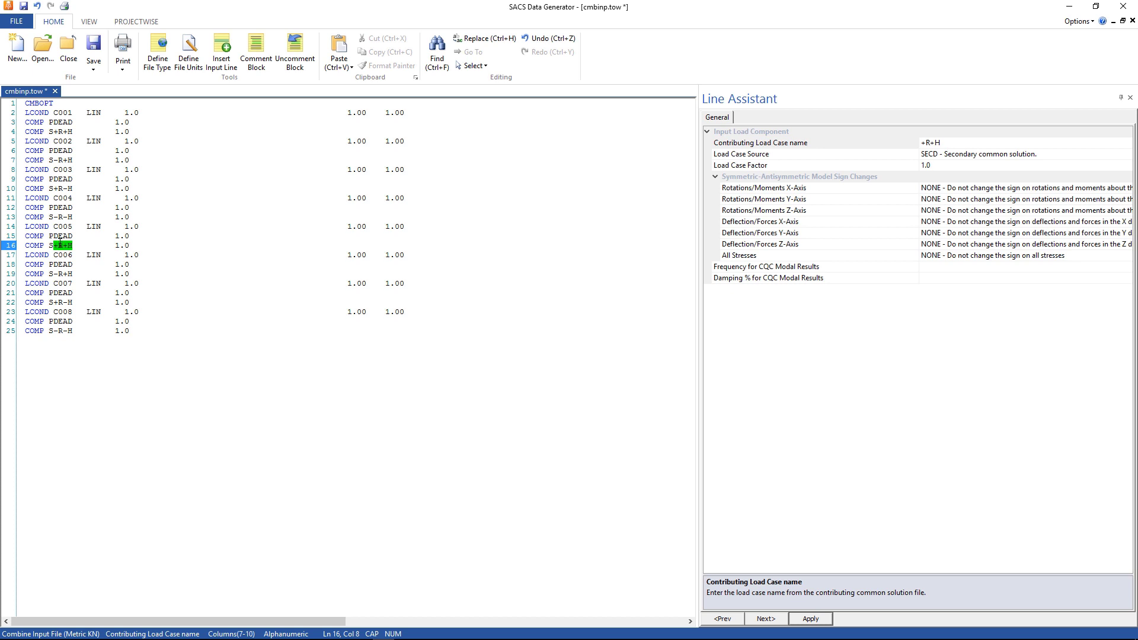
{"action": "left_click", "coordinate": [60, 274]}
{"action": "type", "text": "P"}
{"action": "left_click", "coordinate": [60, 302]}
{"action": "type", "text": "P"}
{"action": "left_click", "coordinate": [60, 331]}
{"action": "type", "text": "P"}
End the combine file with an END line and save cmbinp.tow.
{"action": "left_click", "coordinate": [141, 330]}
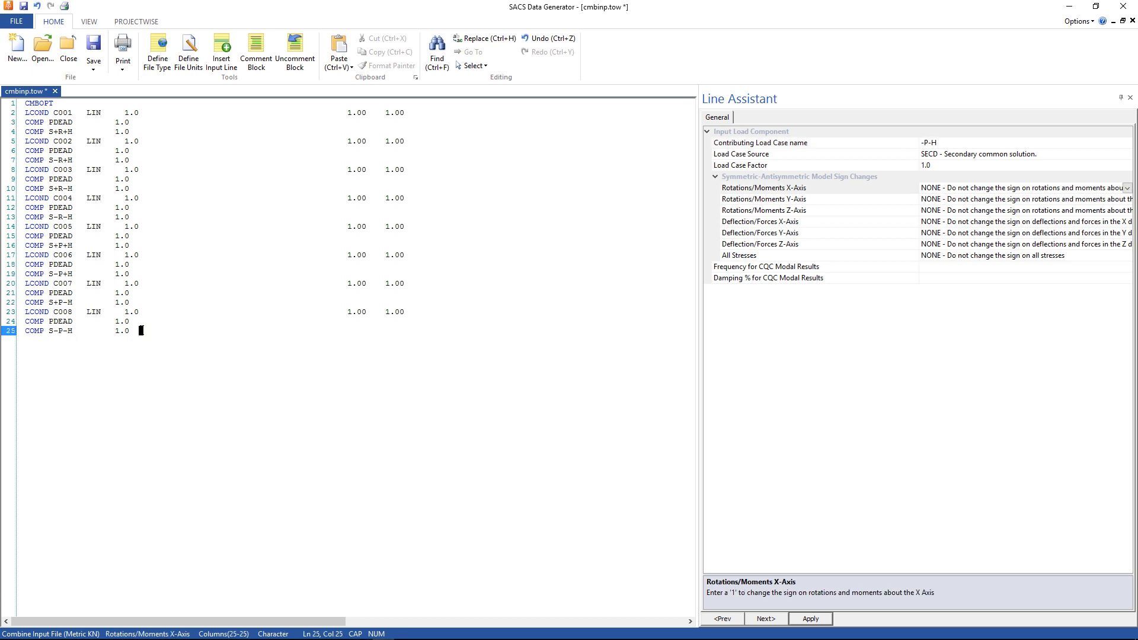
{"action": "key", "text": "Return"}
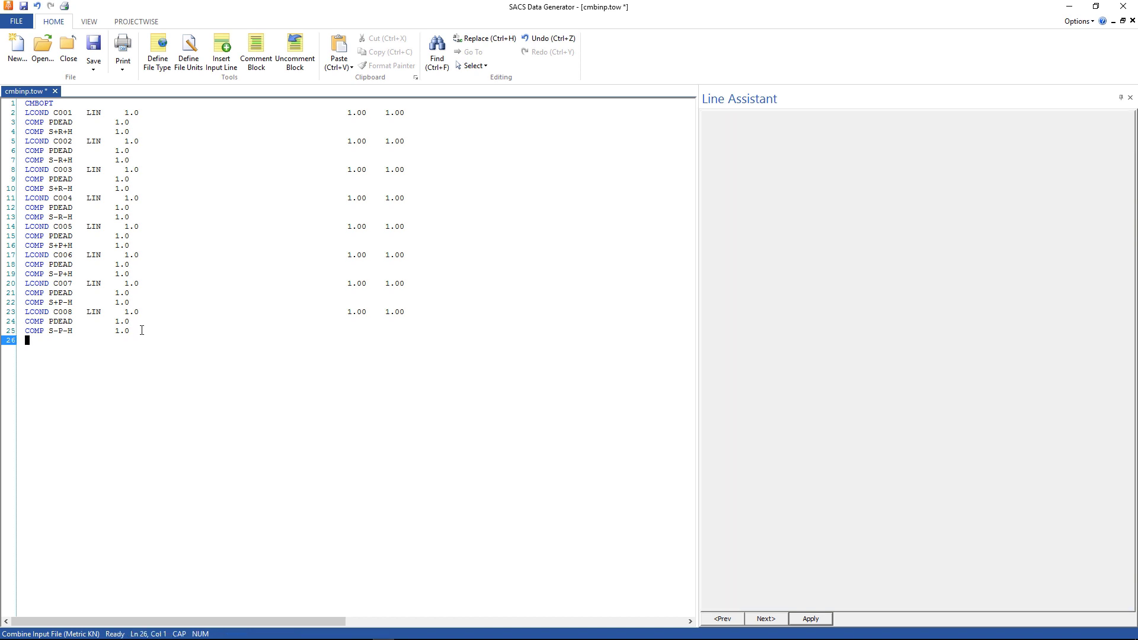
{"action": "type", "text": "END"}
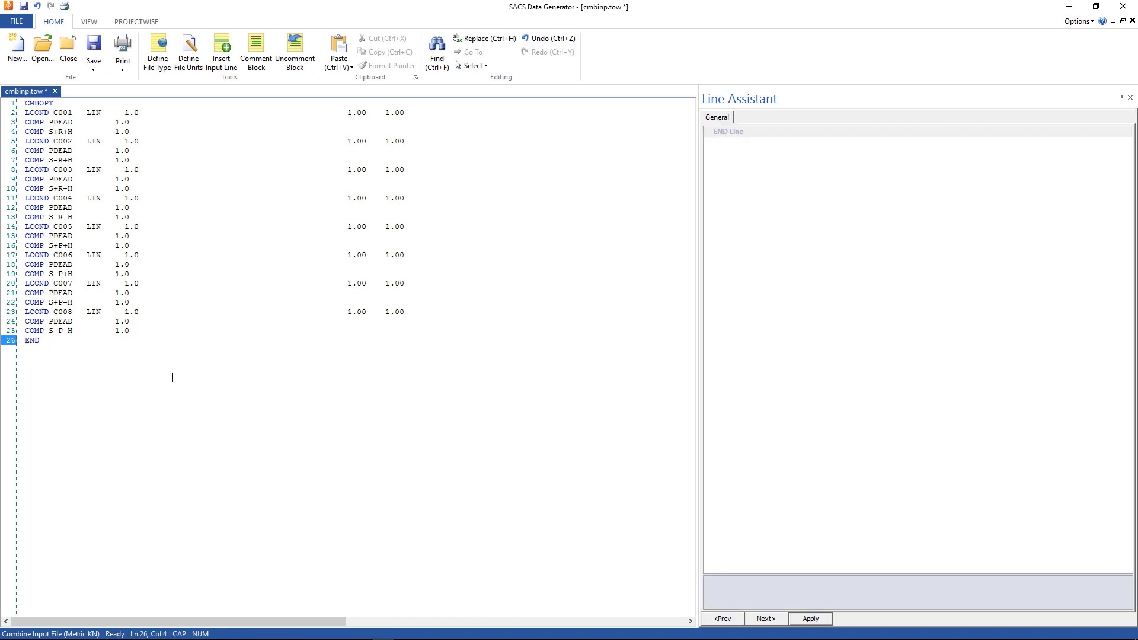
{"action": "left_click", "coordinate": [94, 48]}
Close the data editor and reset the existing analysis type to none.
{"action": "left_click", "coordinate": [1123, 7]}
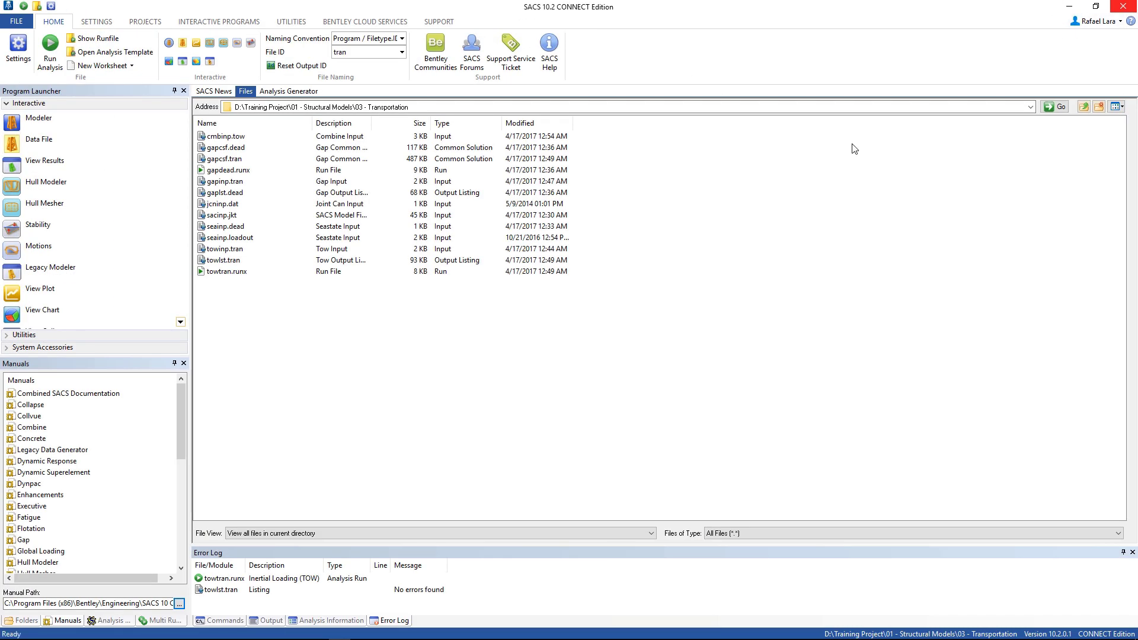
{"action": "left_click", "coordinate": [289, 91]}
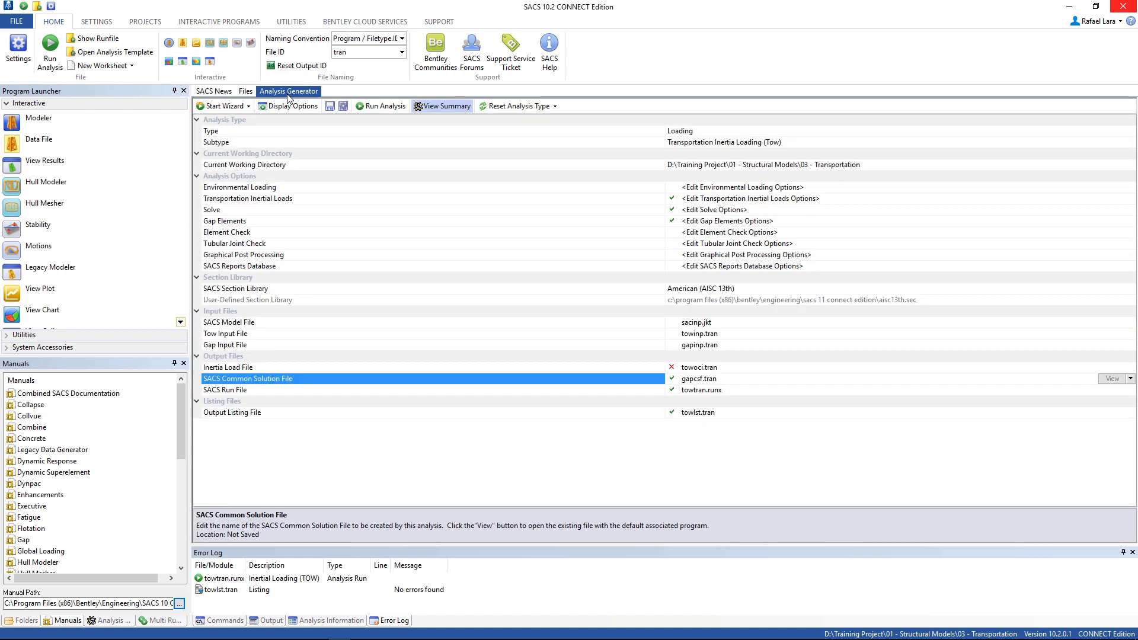
{"action": "left_click", "coordinate": [801, 132]}
{"action": "left_click", "coordinate": [501, 109]}
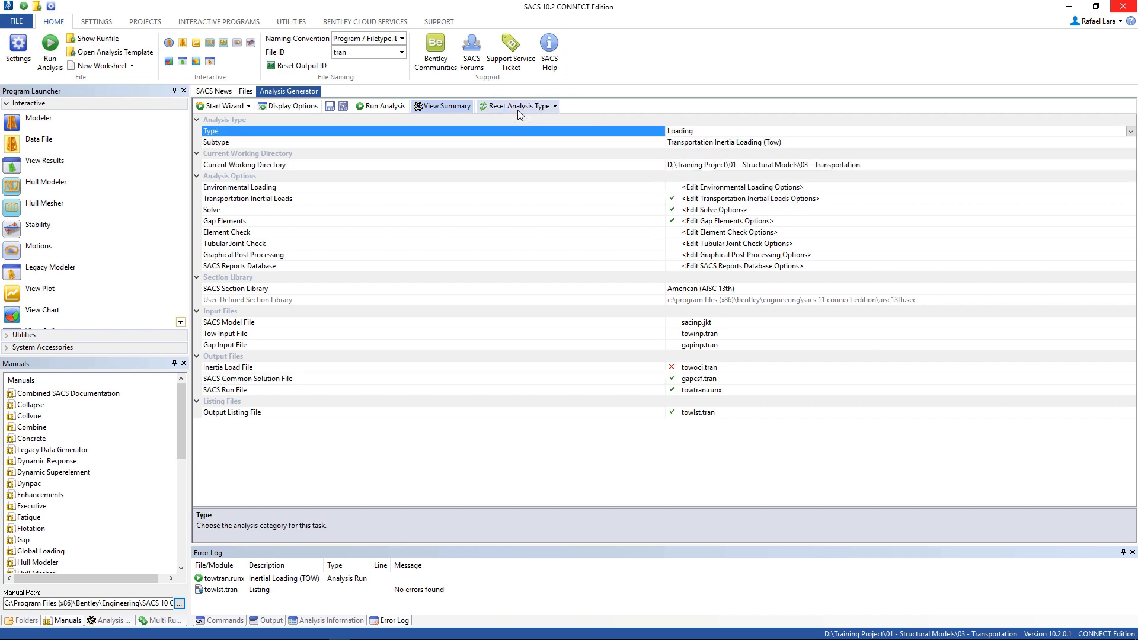
{"action": "left_click", "coordinate": [517, 110]}
Set analysis type Utilities, subtype Combine Solution File, section library American (AISC 13th).
{"action": "left_click", "coordinate": [612, 352]}
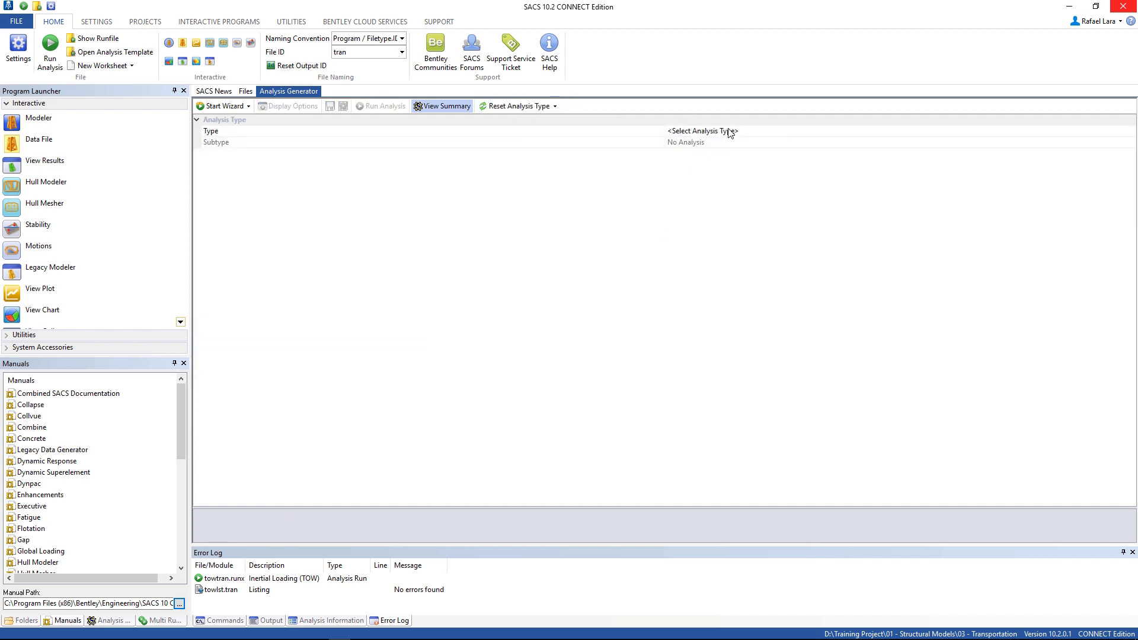
{"action": "left_click", "coordinate": [729, 133]}
{"action": "left_click", "coordinate": [689, 208]}
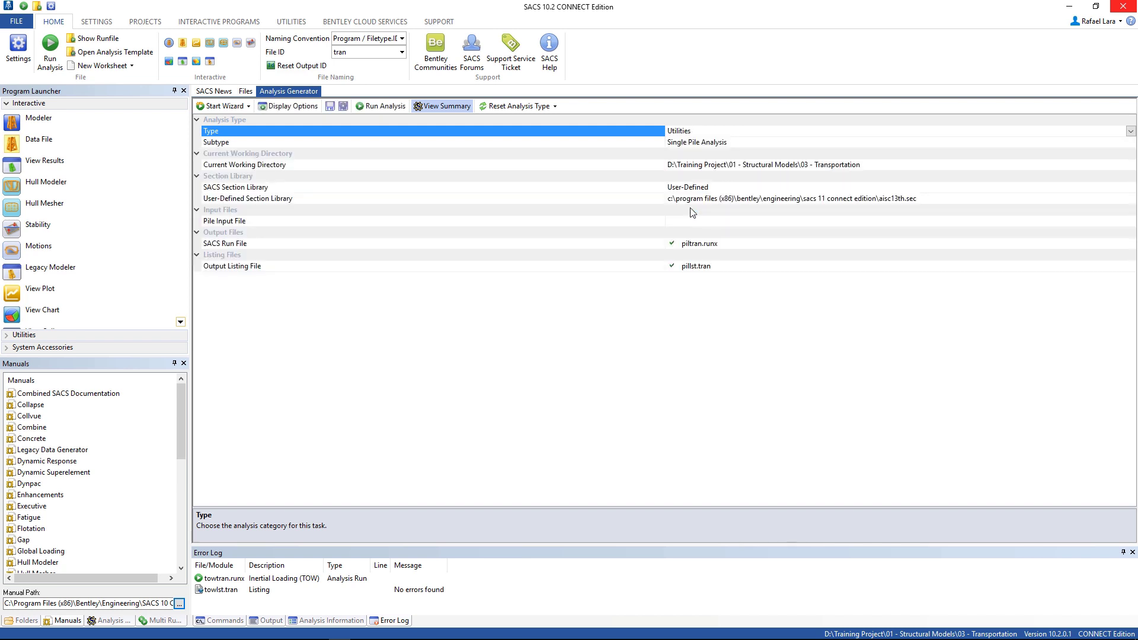
{"action": "left_click", "coordinate": [702, 144]}
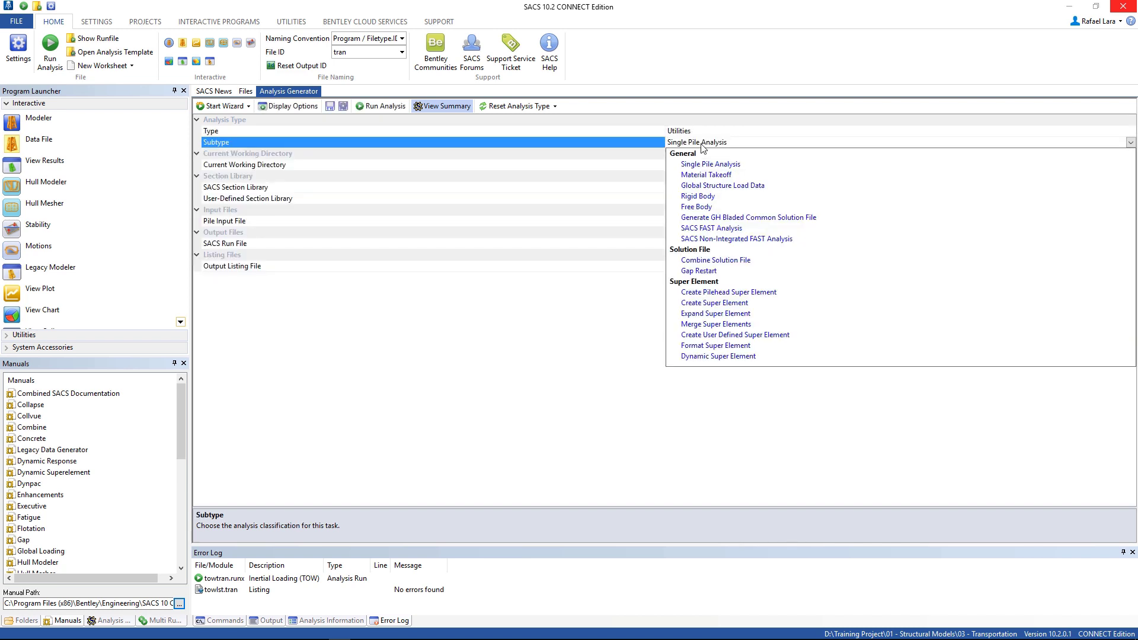
{"action": "left_click", "coordinate": [712, 264]}
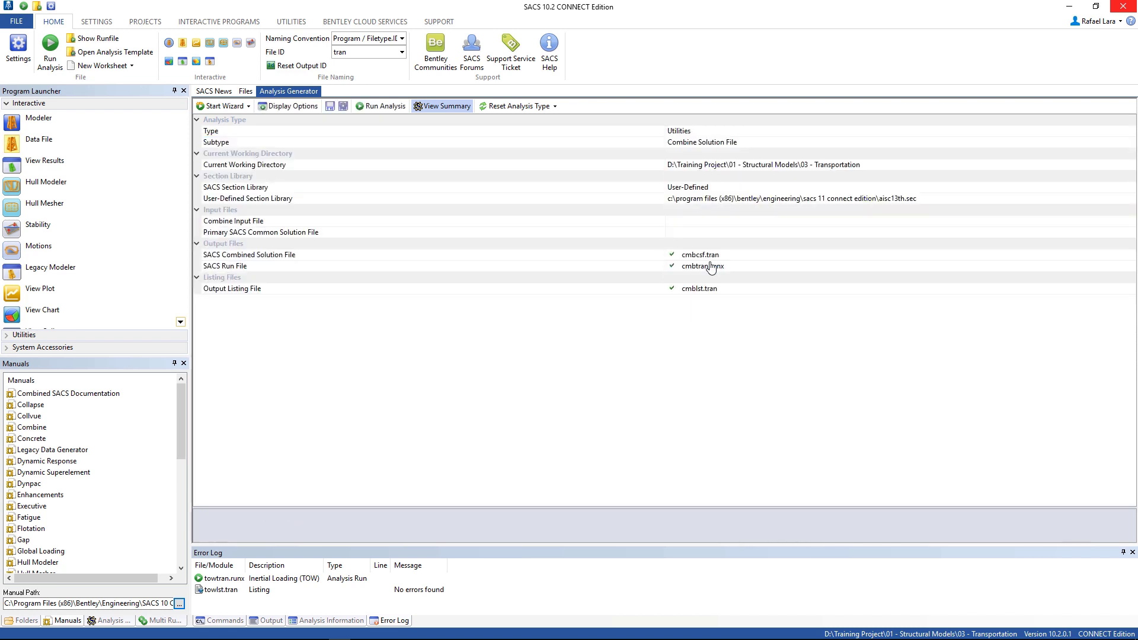
{"action": "left_click", "coordinate": [720, 188]}
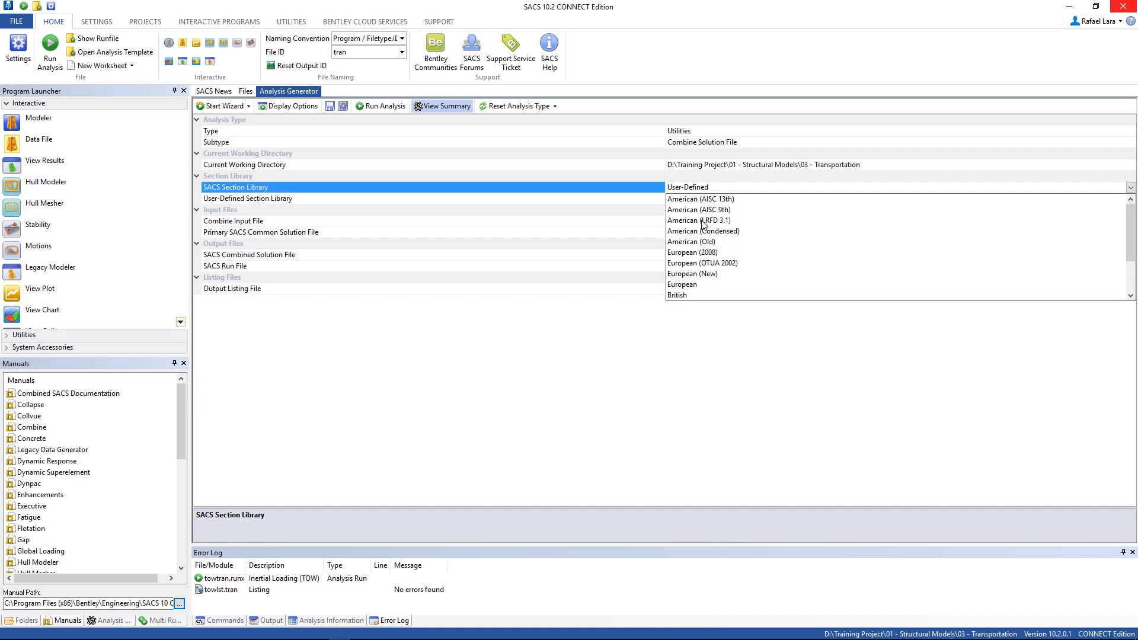
{"action": "left_click", "coordinate": [701, 201]}
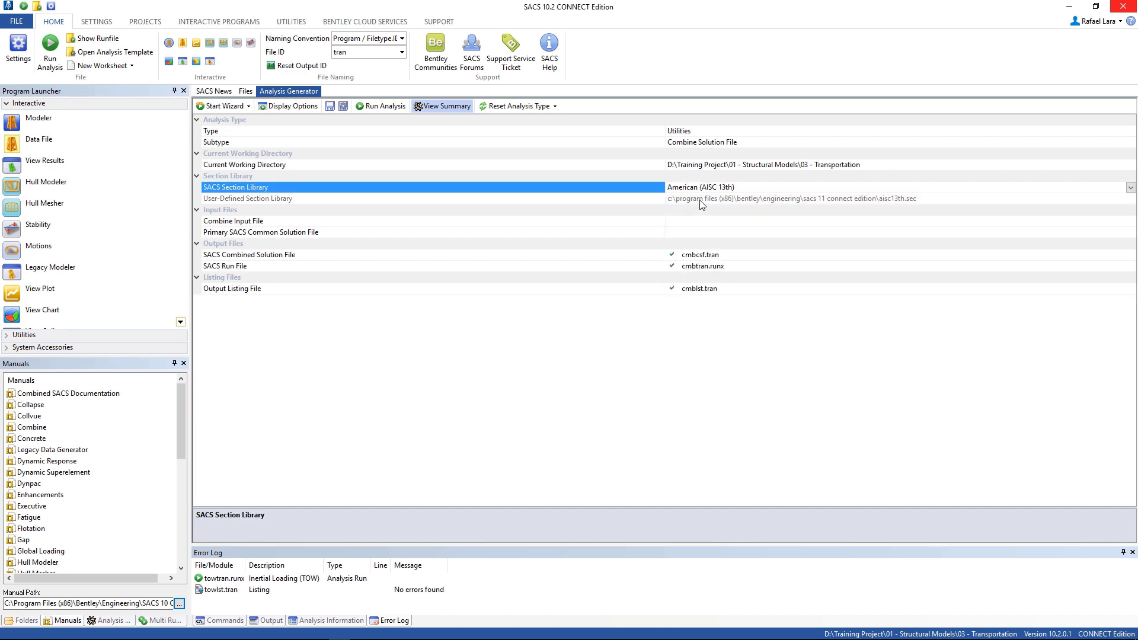
{"action": "left_click", "coordinate": [737, 223]}
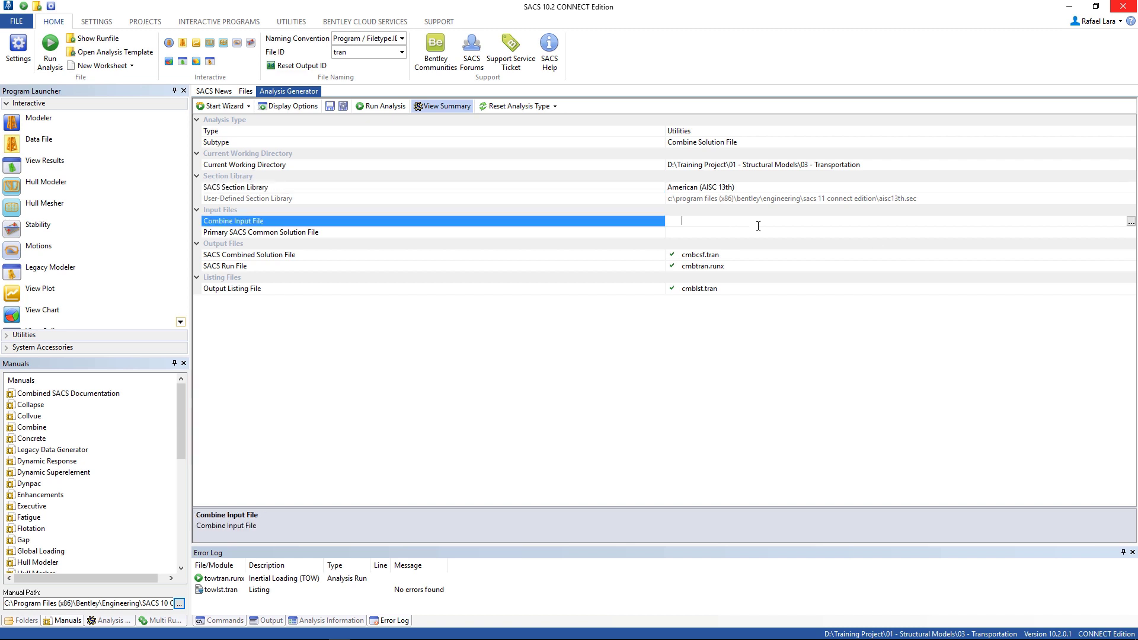
Select cmbinp.tow as the Combine Input File.
{"action": "left_click", "coordinate": [1131, 222]}
{"action": "left_click", "coordinate": [597, 245]}
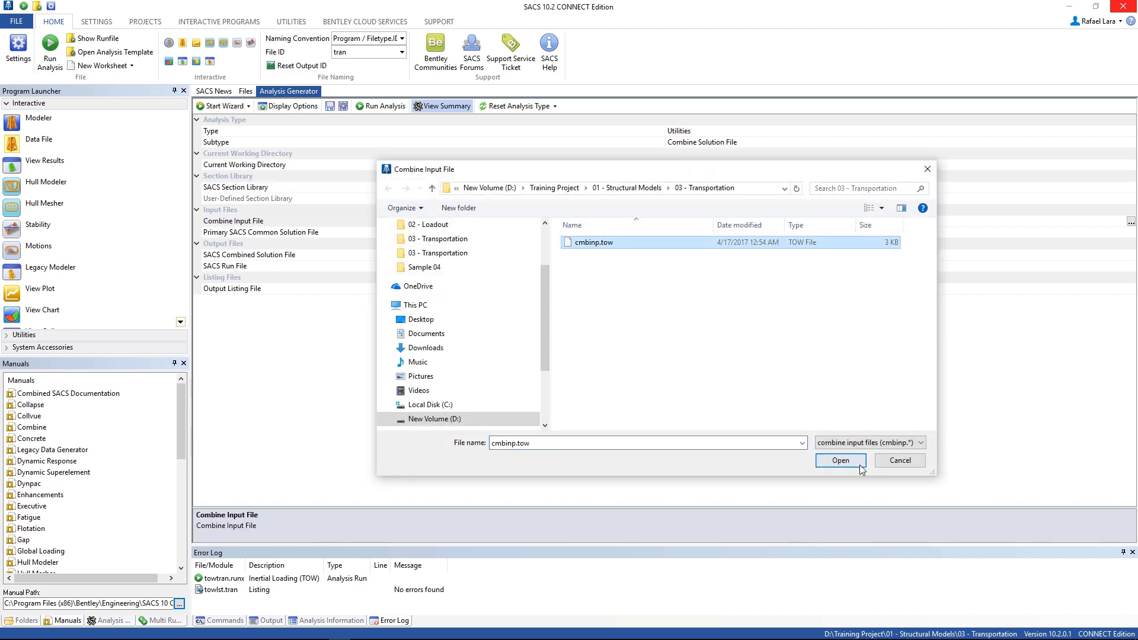
{"action": "left_click", "coordinate": [841, 461]}
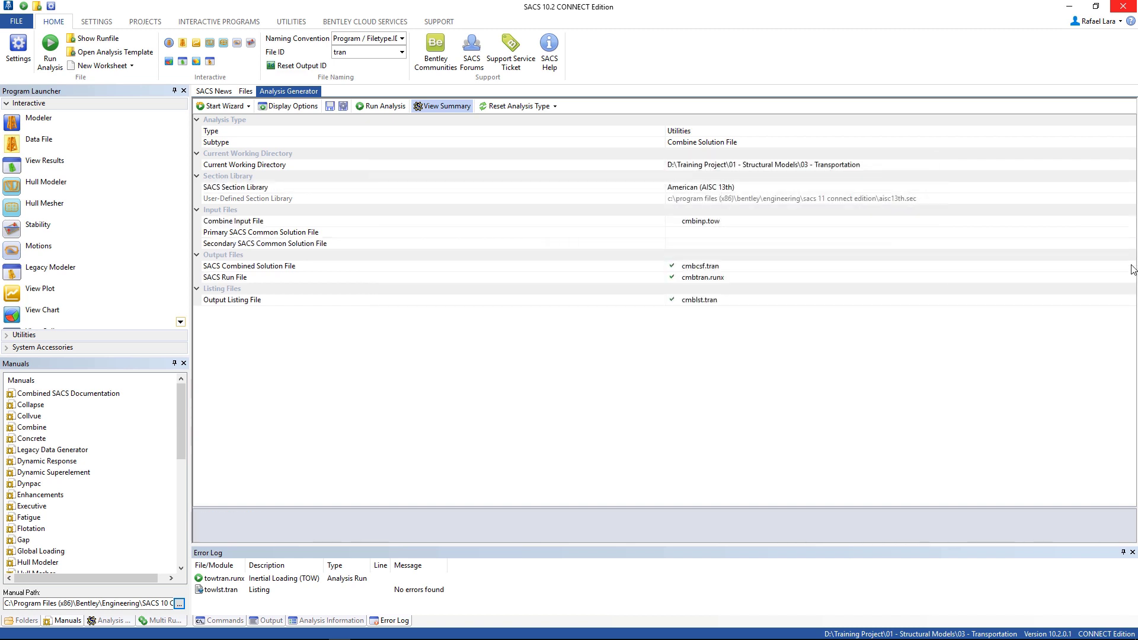
Assign gapcsf.dead as the primary and gapcsf.tran as the secondary solution file.
{"action": "left_click", "coordinate": [1130, 233]}
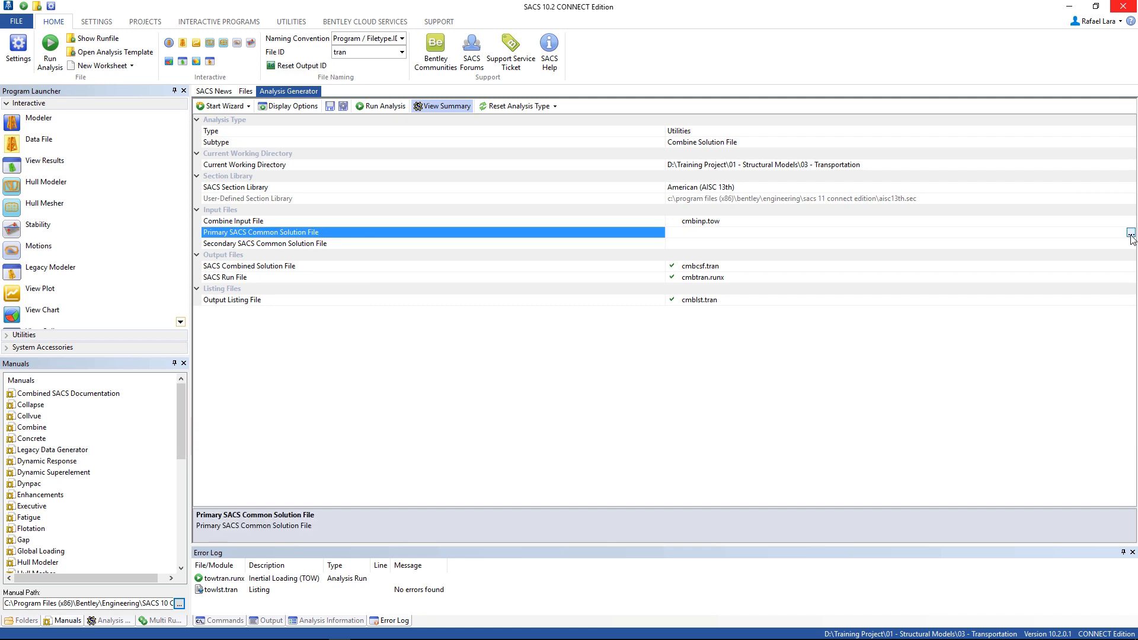
{"action": "left_click", "coordinate": [1131, 233]}
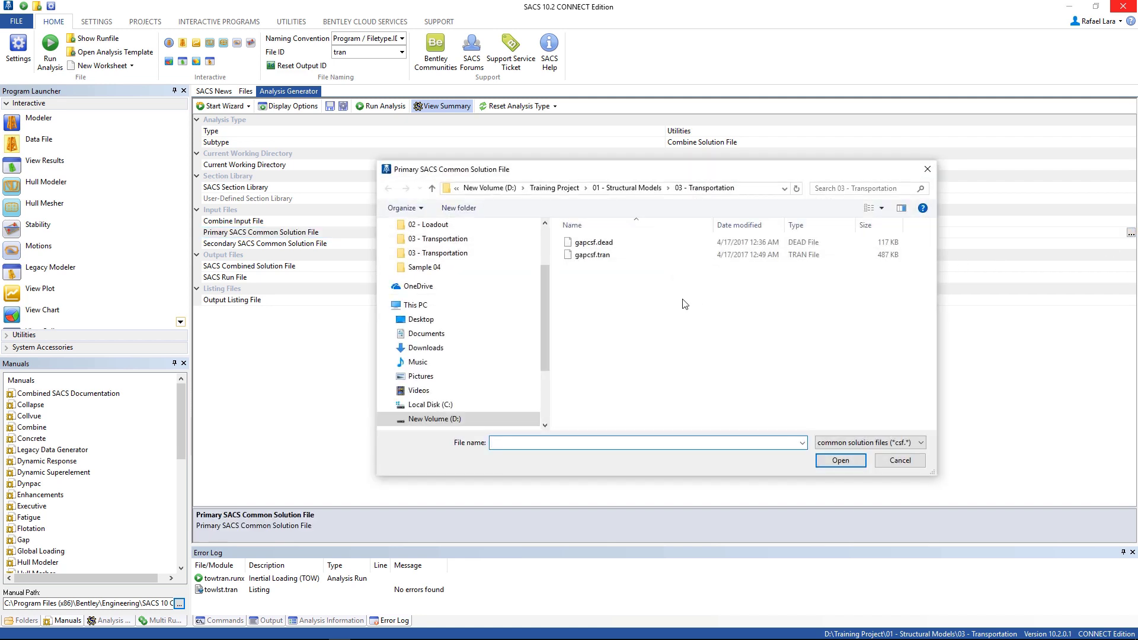
{"action": "left_click", "coordinate": [622, 244]}
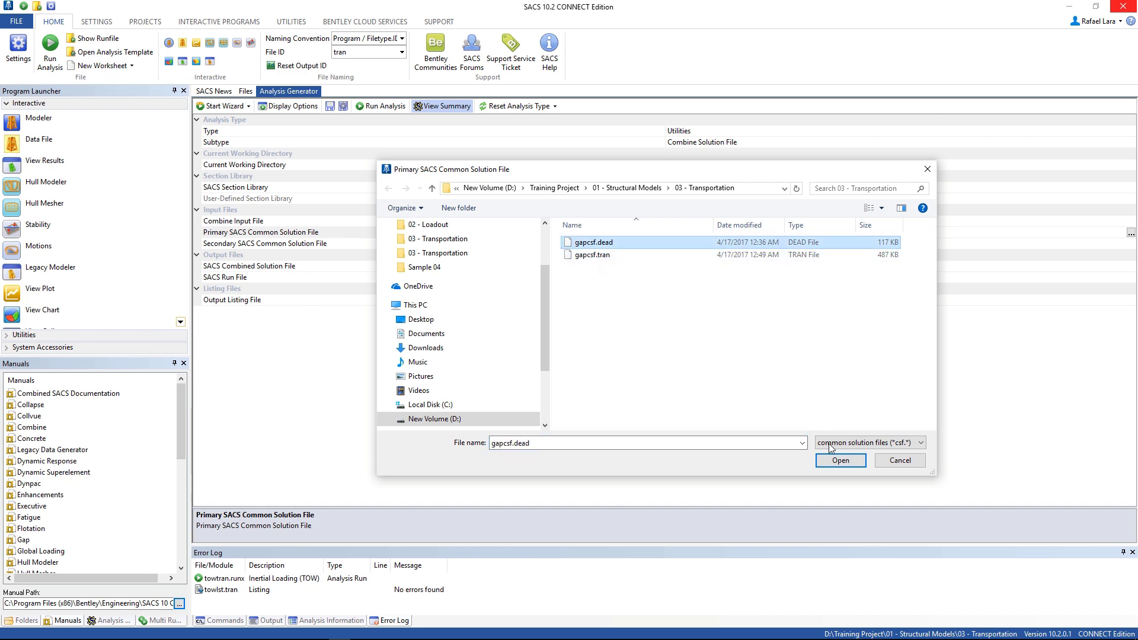
{"action": "left_click", "coordinate": [839, 461]}
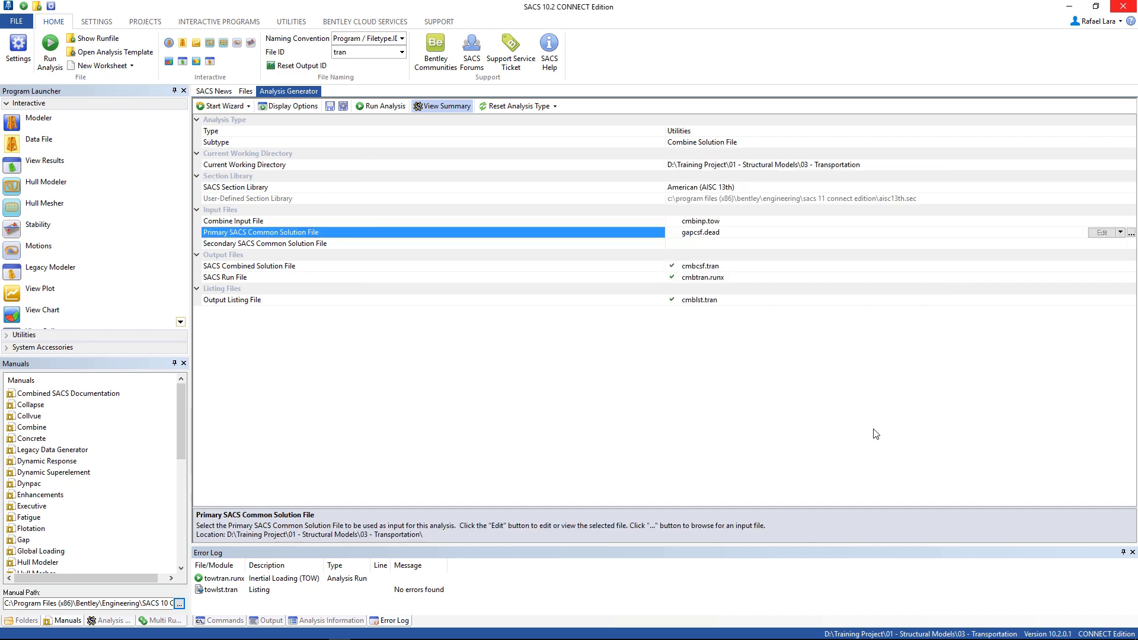
{"action": "left_click", "coordinate": [1129, 246]}
{"action": "left_click", "coordinate": [1130, 245]}
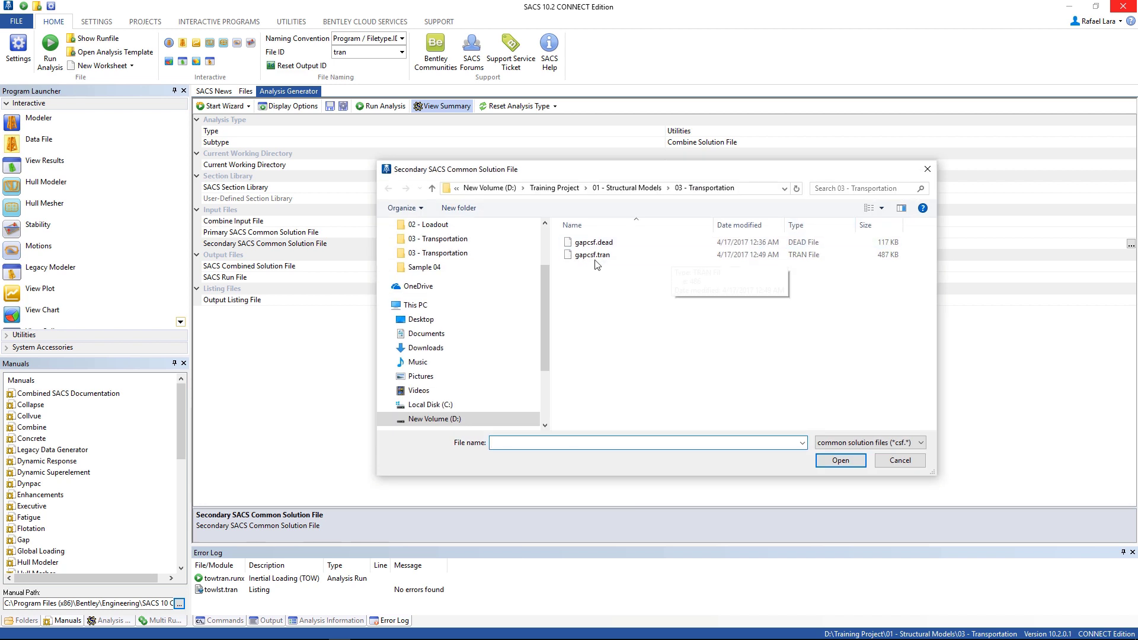
{"action": "left_click", "coordinate": [592, 256]}
{"action": "left_click", "coordinate": [842, 462]}
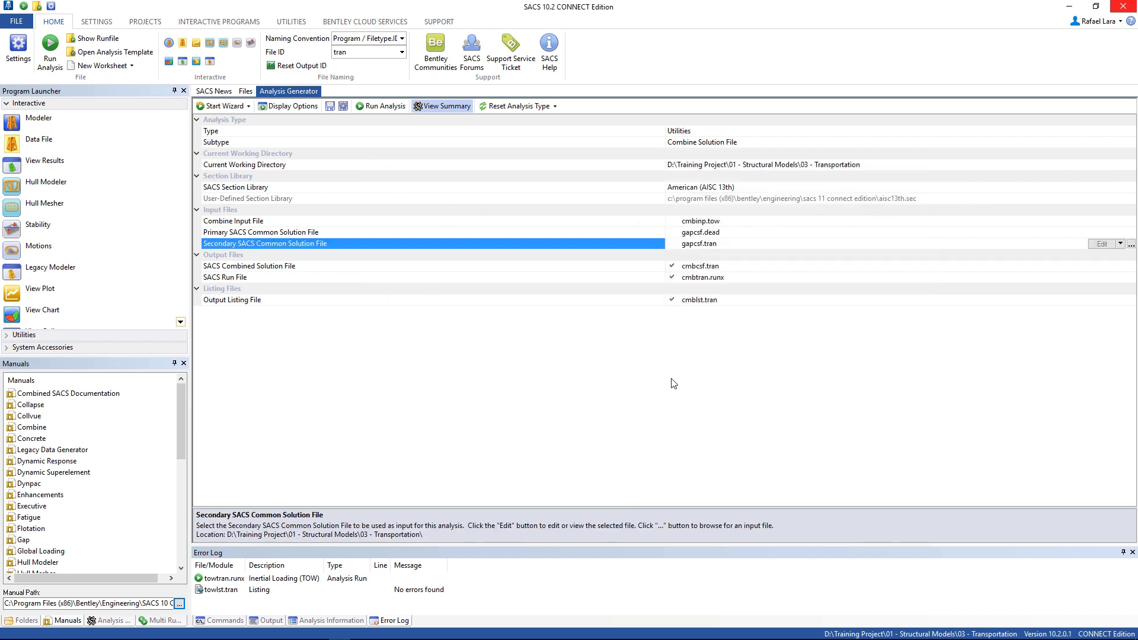
Set File ID to tow, run the combine analysis, and list files showing cmbcsf.tow.
{"action": "left_click", "coordinate": [353, 57]}
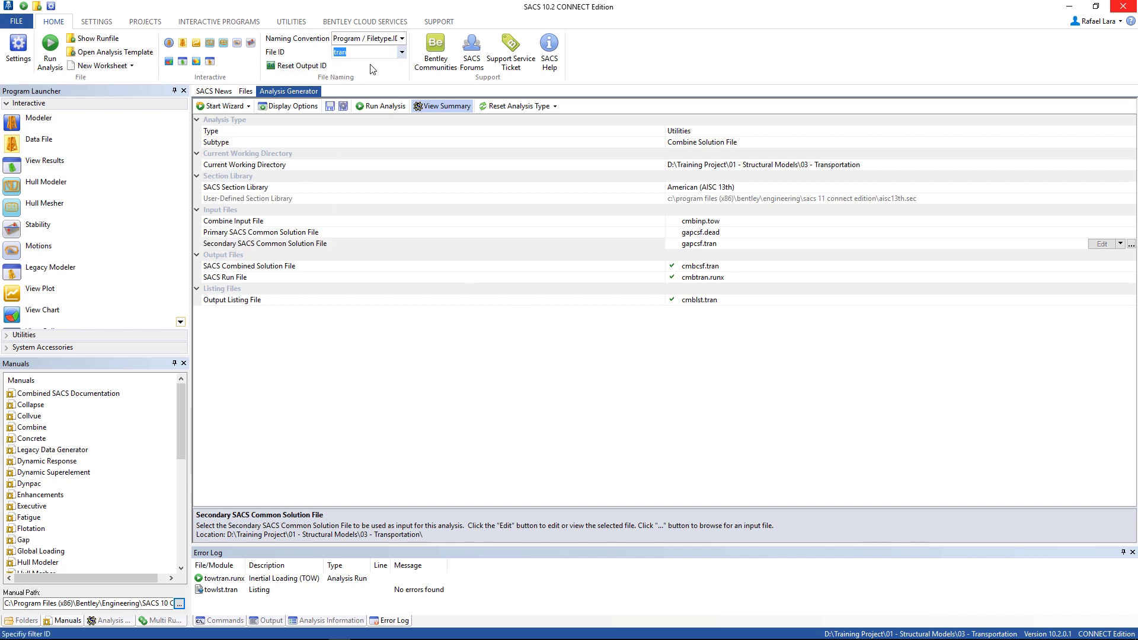
{"action": "type", "text": "tow"}
{"action": "left_click", "coordinate": [311, 69]}
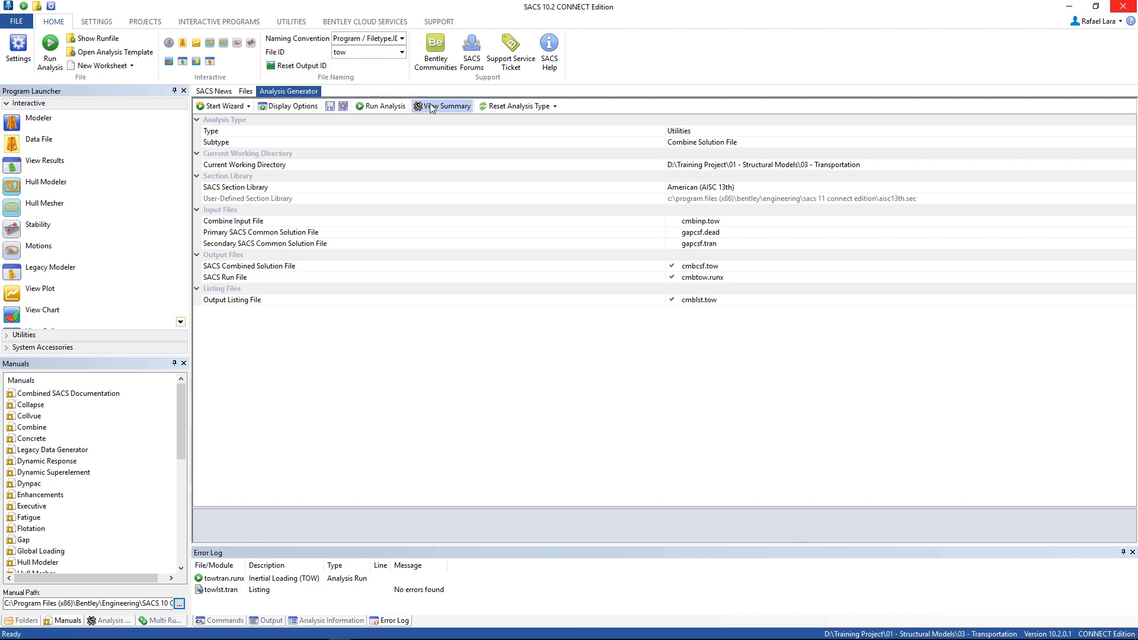
{"action": "left_click", "coordinate": [384, 107]}
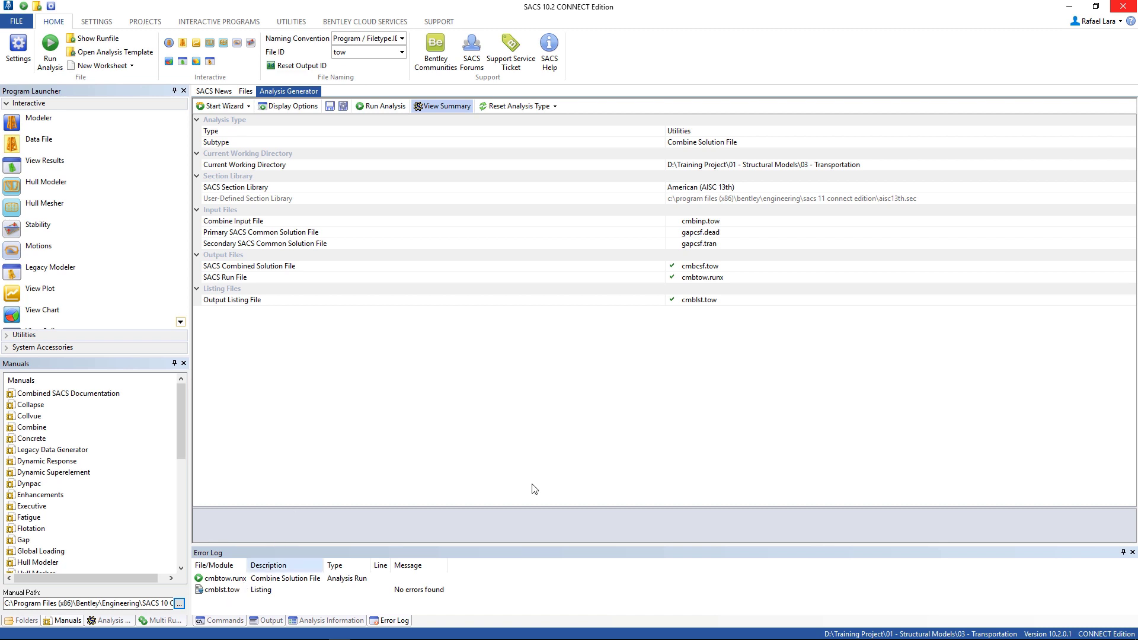
{"action": "left_click", "coordinate": [724, 268]}
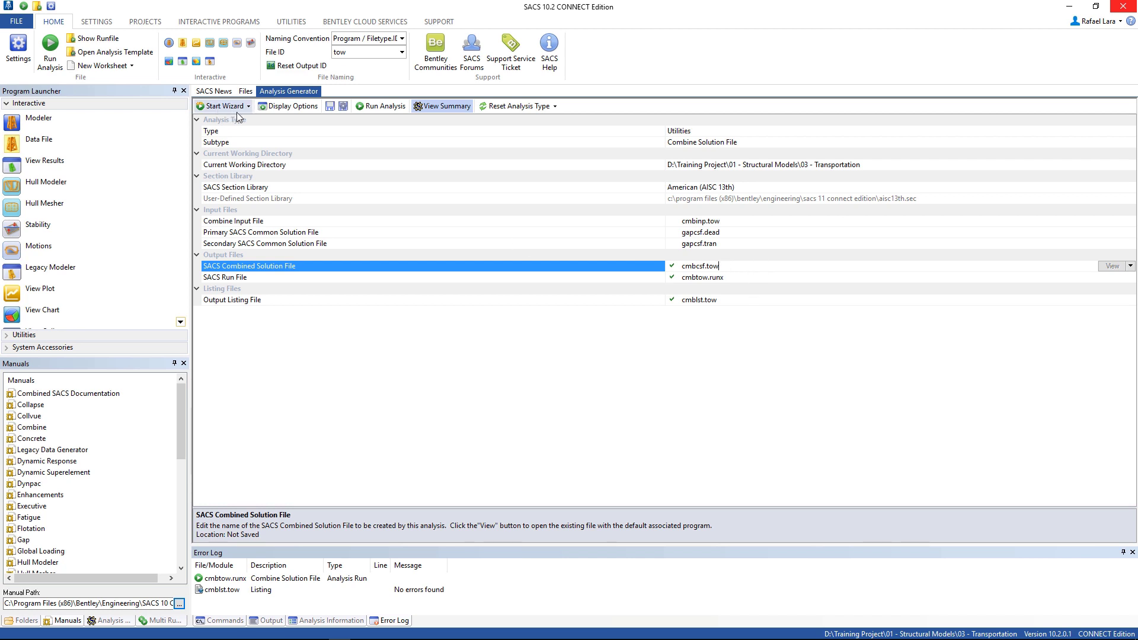
{"action": "left_click", "coordinate": [245, 93]}
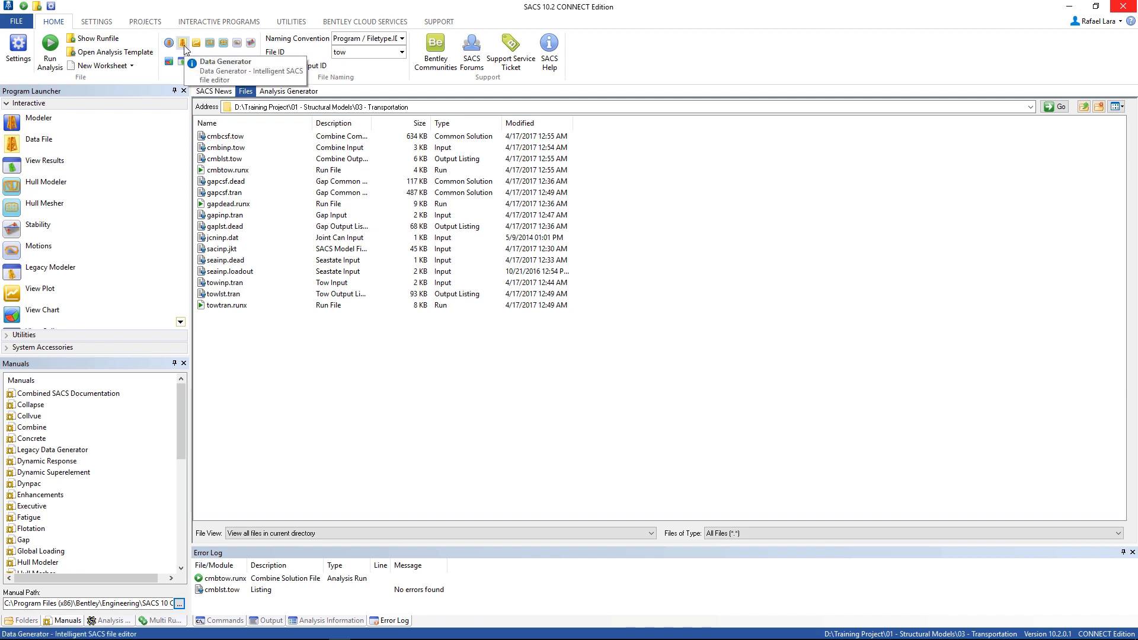
Create a new Post Input File using Metric units with forces in kilonewtons.
{"action": "left_click", "coordinate": [183, 46]}
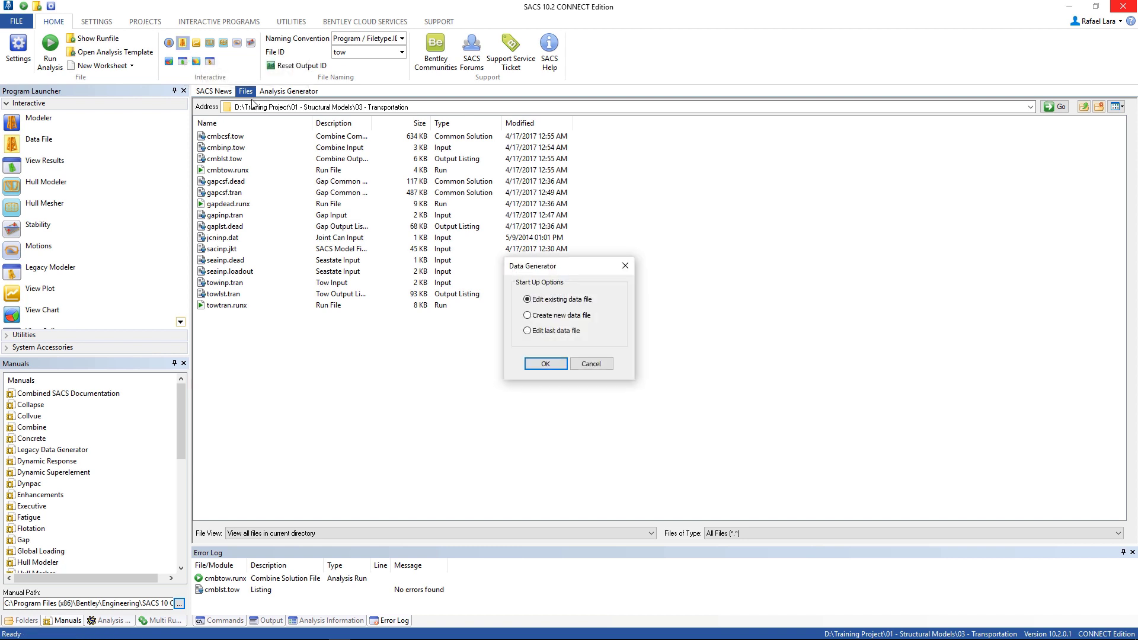
{"action": "left_click", "coordinate": [535, 316]}
{"action": "left_click", "coordinate": [544, 363]}
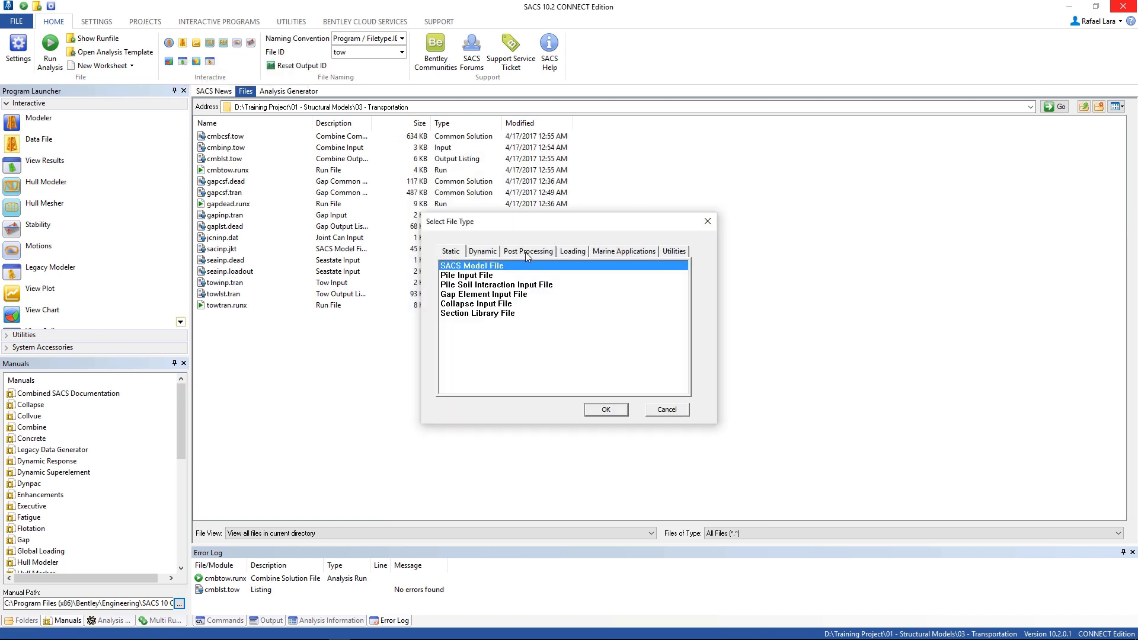
{"action": "left_click", "coordinate": [526, 252]}
{"action": "left_click", "coordinate": [461, 267]}
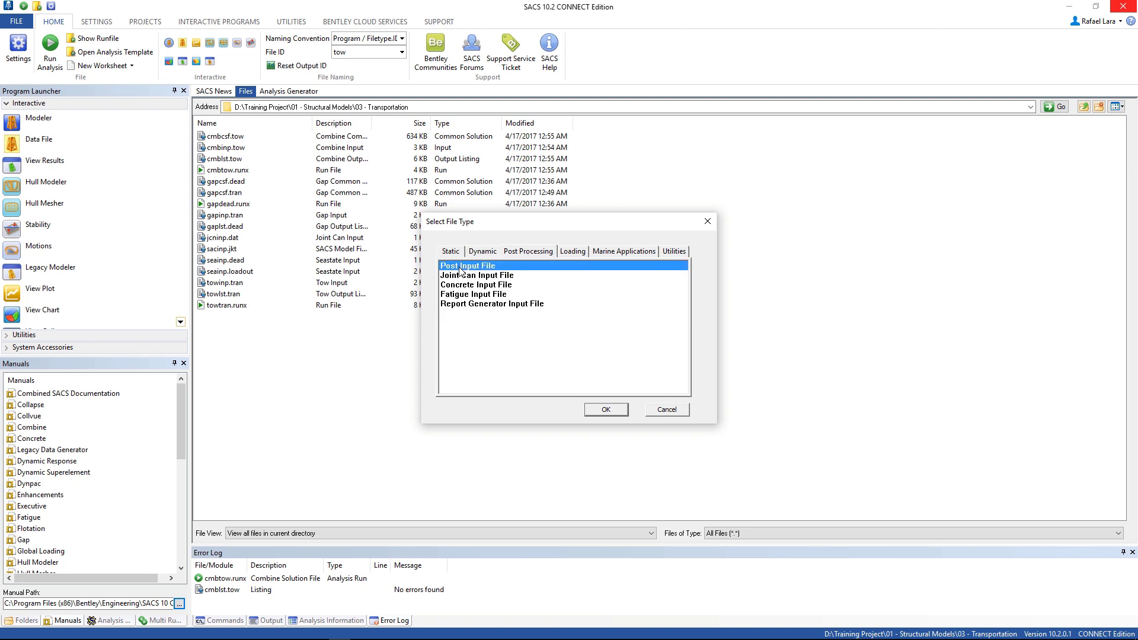
{"action": "left_click", "coordinate": [598, 412]}
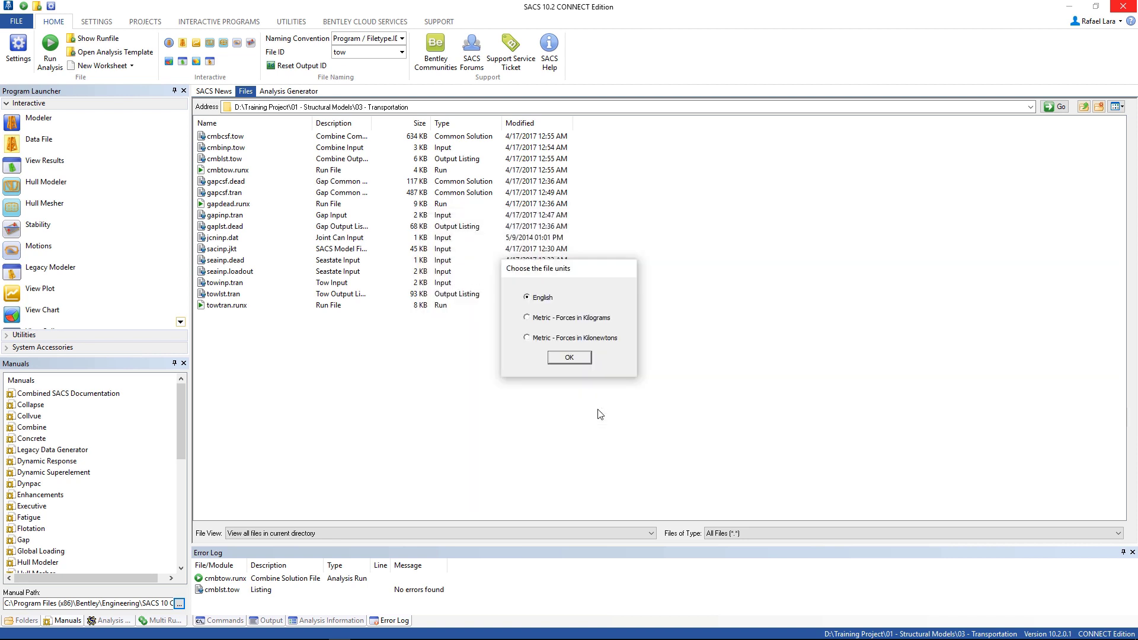
{"action": "left_click", "coordinate": [565, 338]}
{"action": "left_click", "coordinate": [567, 355]}
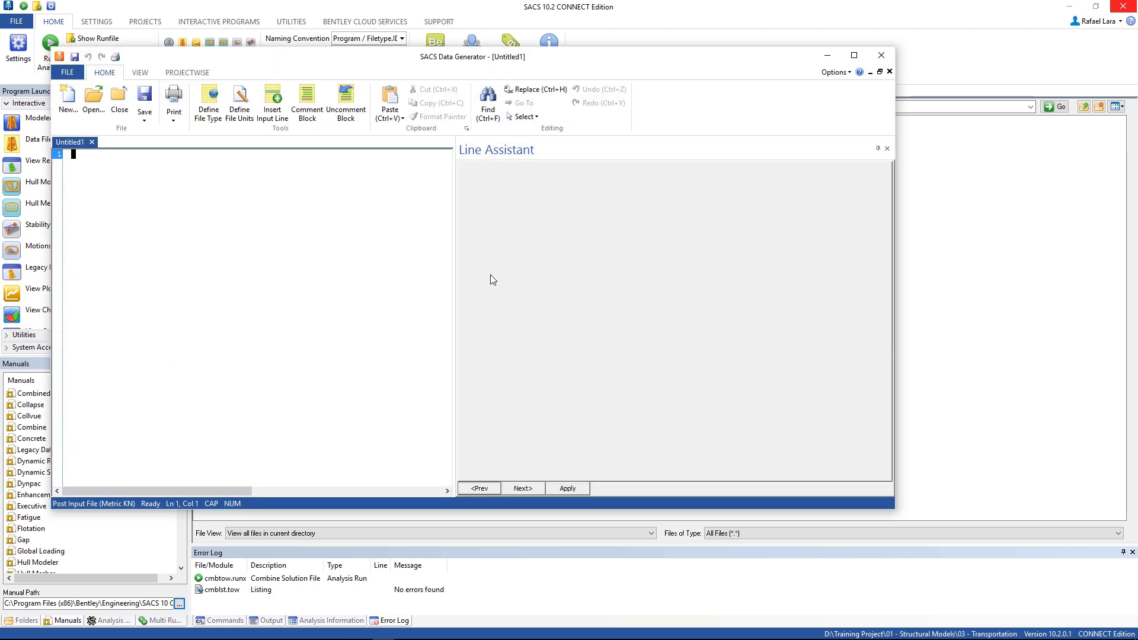
Save the new post input file as pstinp.tow in the 03 - Transportation folder.
{"action": "left_click", "coordinate": [144, 117]}
{"action": "left_click", "coordinate": [160, 145]}
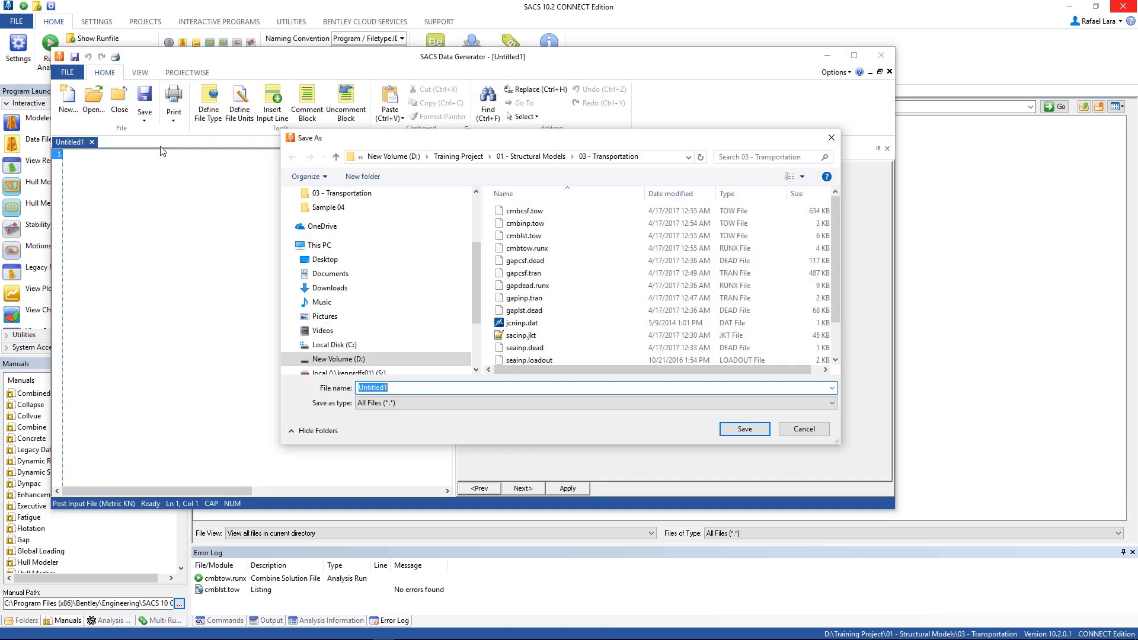
{"action": "type", "text": "PSTINP"}
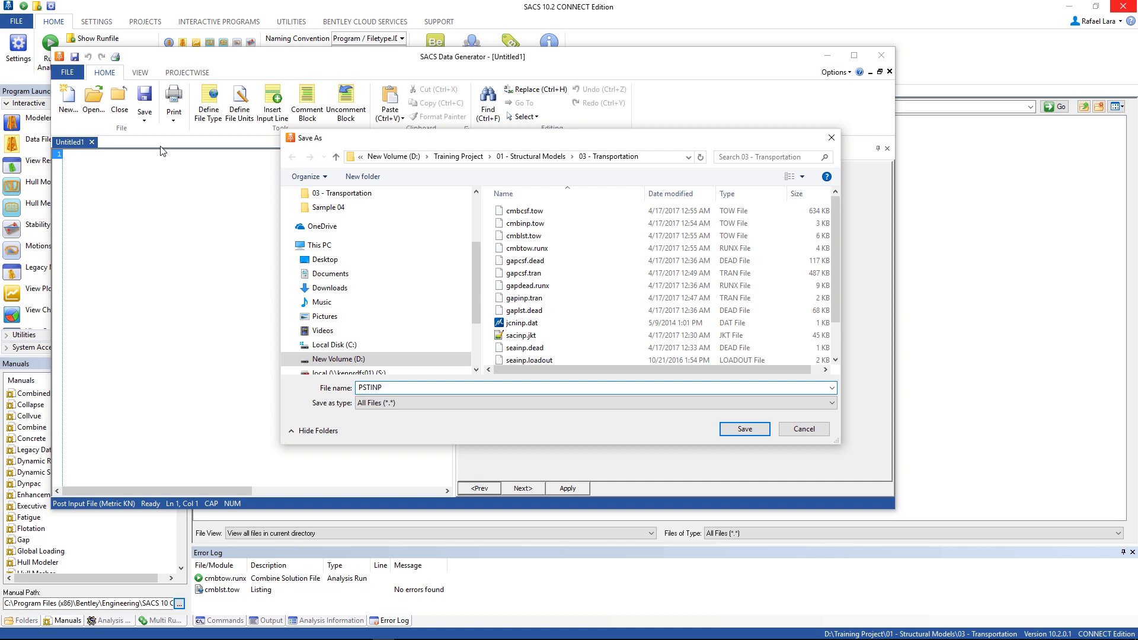
{"action": "type", "text": ".TOW"}
{"action": "key", "text": "BackSpace"}
{"action": "key", "text": "BackSpace"}
{"action": "key", "text": "BackSpace"}
{"action": "key", "text": "BackSpace"}
{"action": "key", "text": "BackSpace"}
{"action": "key", "text": "BackSpace"}
{"action": "key", "text": "BackSpace"}
{"action": "key", "text": "BackSpace"}
{"action": "key", "text": "BackSpace"}
{"action": "key", "text": "BackSpace"}
{"action": "type", "text": "psi"}
{"action": "key", "text": "BackSpace"}
{"action": "key", "text": "BackSpace"}
{"action": "key", "text": "BackSpace"}
{"action": "type", "text": "pstinp.to"}
{"action": "key", "text": "Return"}
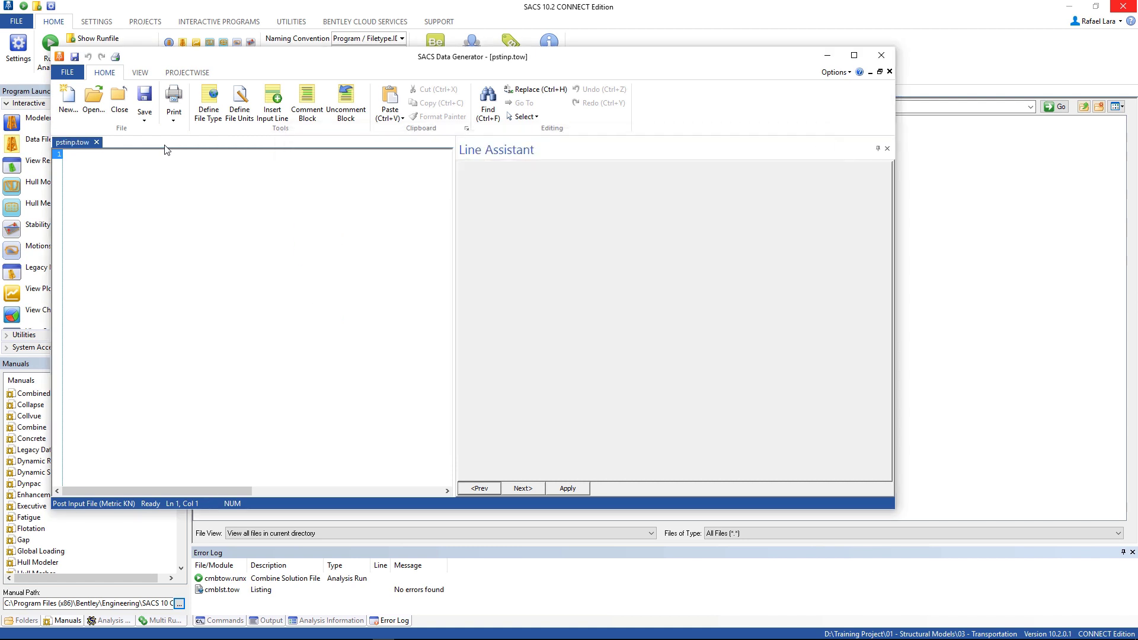
Insert an OPTIONS line with code check AA (AISC 13th/API-RP2A 21st) and shear deformation Yes.
{"action": "left_click", "coordinate": [279, 119]}
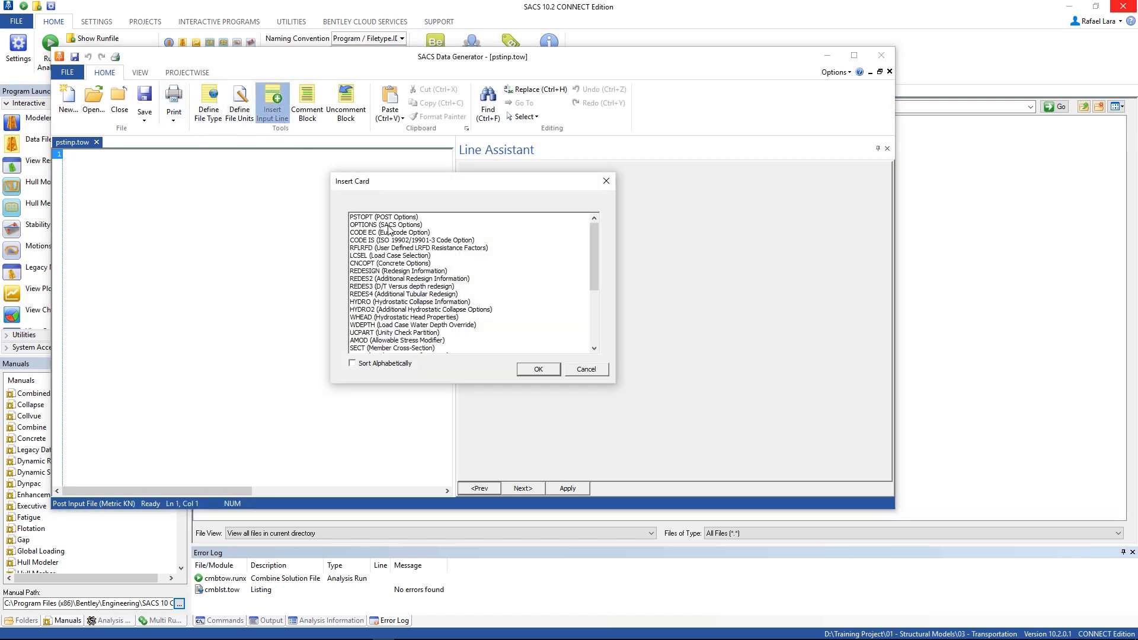
{"action": "left_click", "coordinate": [390, 225]}
{"action": "left_click", "coordinate": [528, 372]}
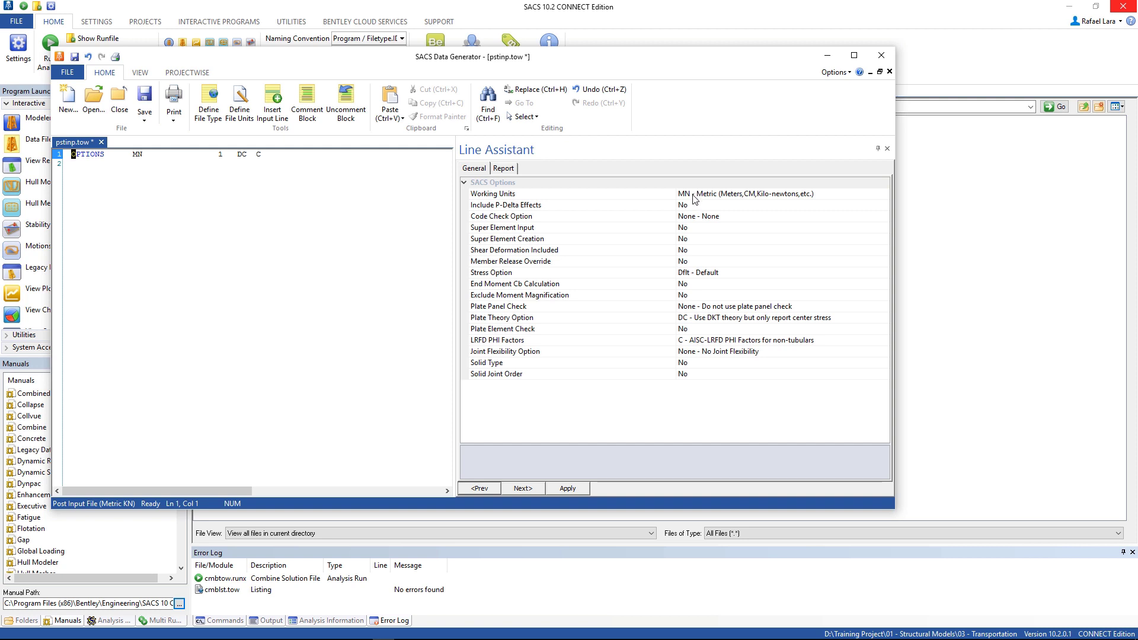
{"action": "left_click", "coordinate": [717, 215]}
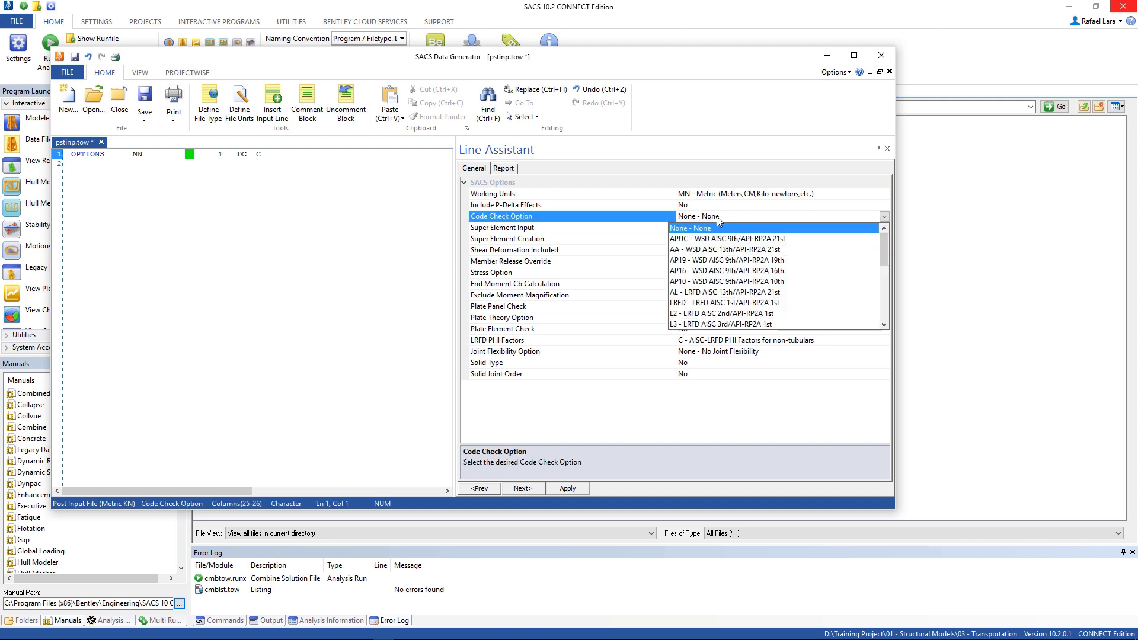
{"action": "left_click", "coordinate": [702, 250]}
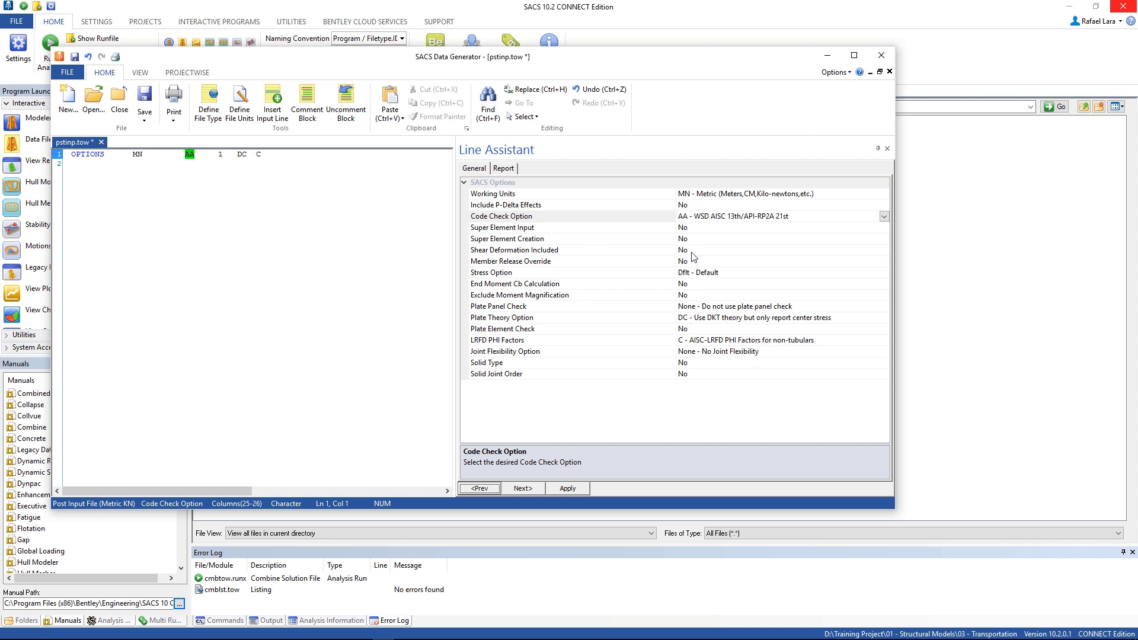
{"action": "double_click", "coordinate": [704, 253]}
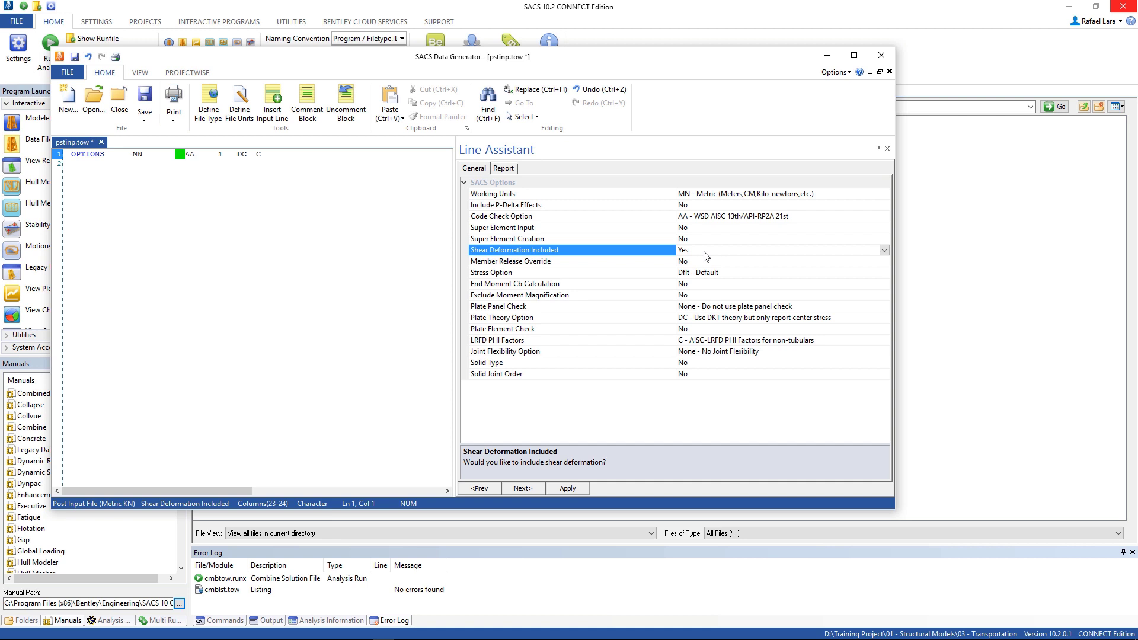
Set member end forces, joint reactions, stress at max UC and UC range reports to Yes.
{"action": "left_click", "coordinate": [503, 169]}
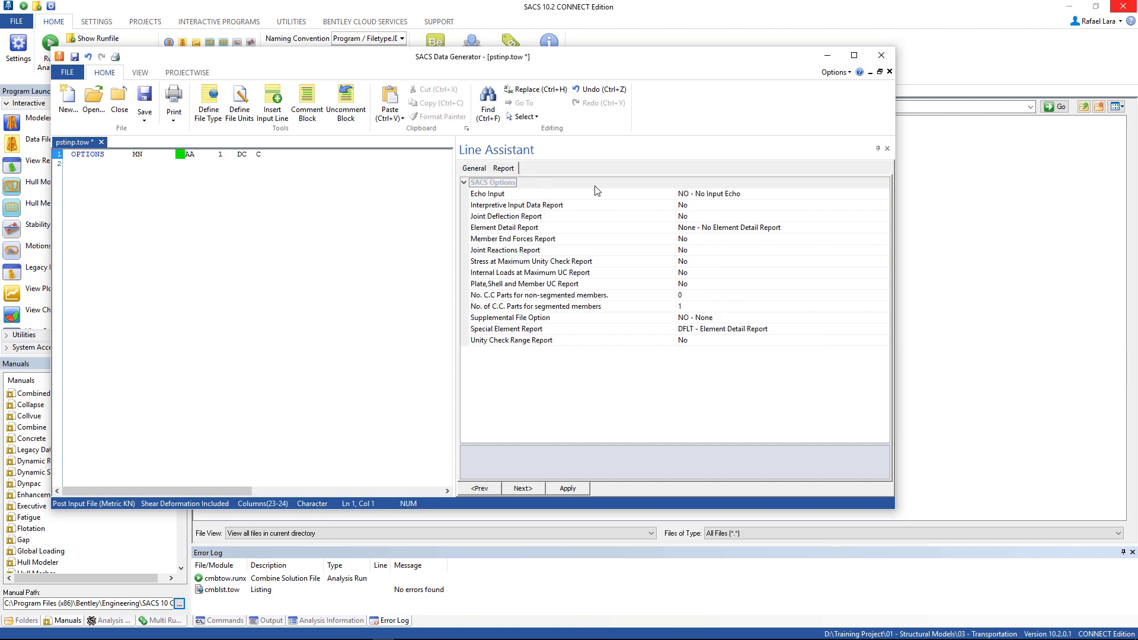
{"action": "double_click", "coordinate": [727, 240]}
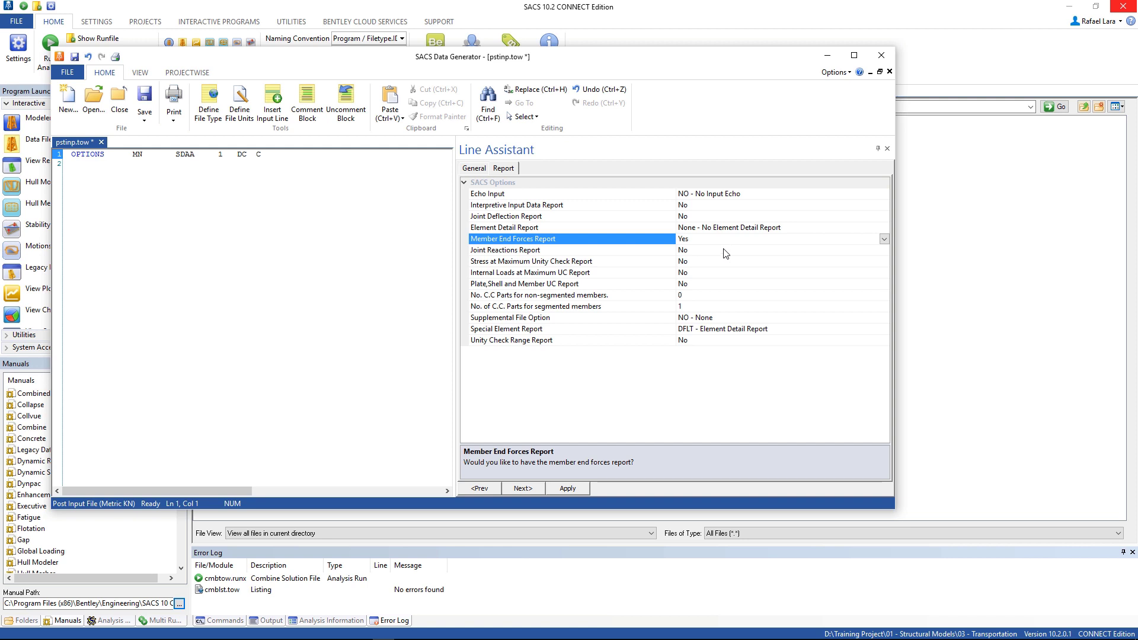
{"action": "double_click", "coordinate": [726, 251]}
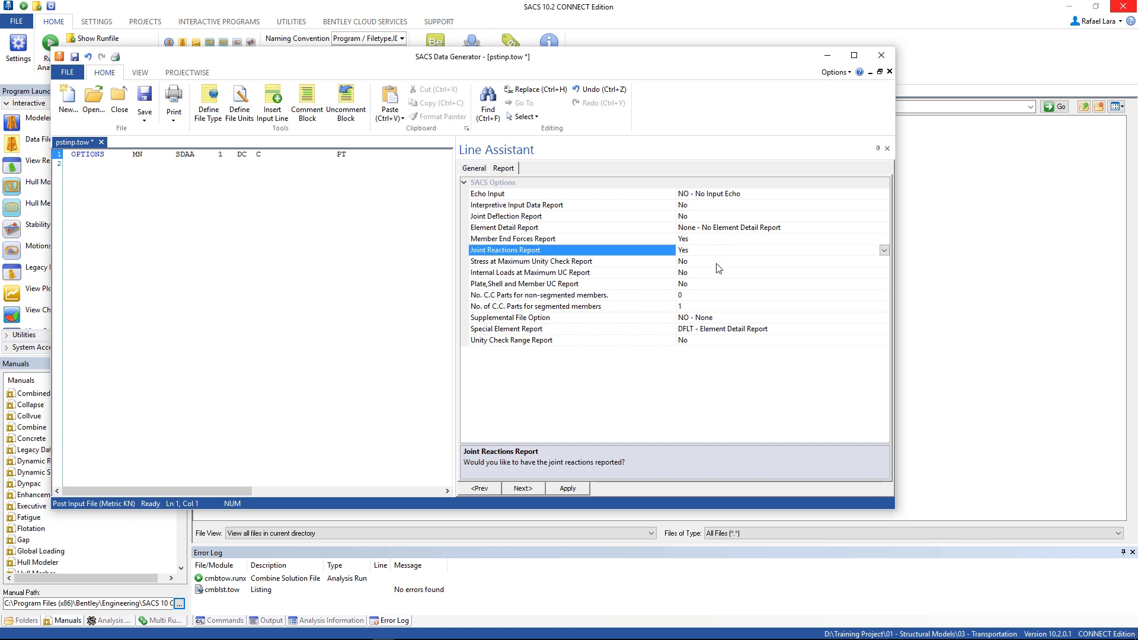
{"action": "double_click", "coordinate": [717, 264]}
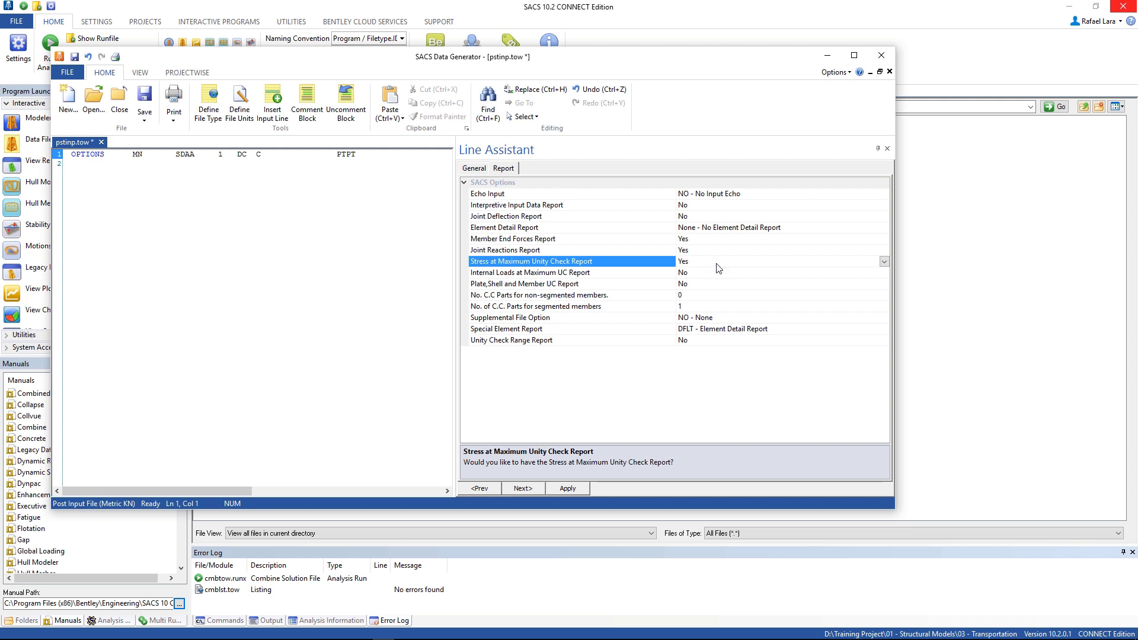
{"action": "double_click", "coordinate": [724, 343]}
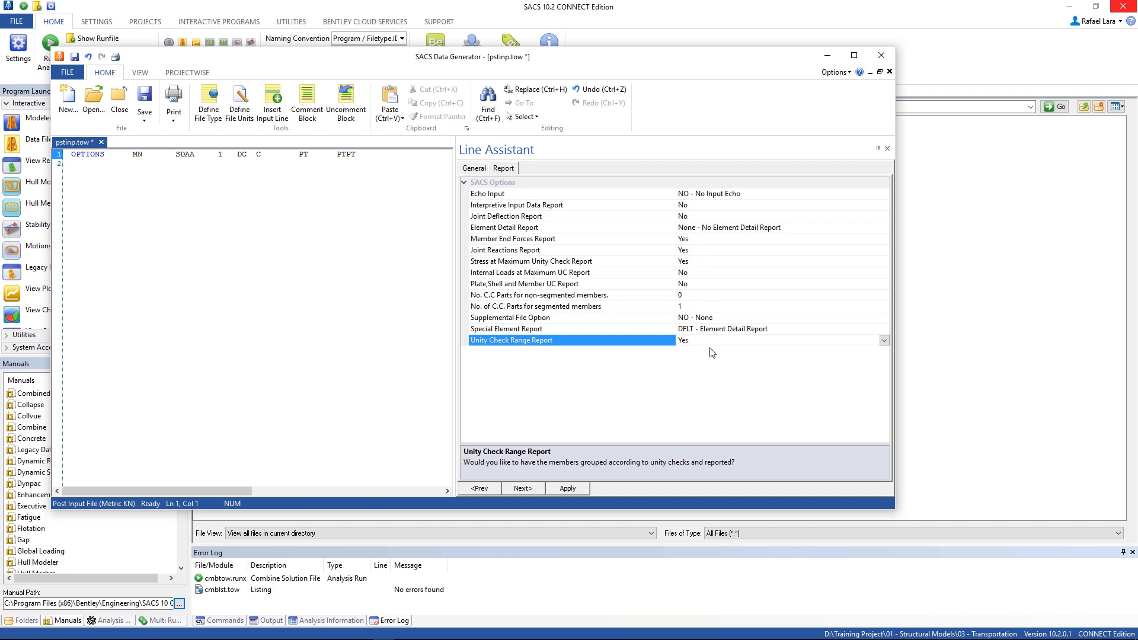
{"action": "left_click", "coordinate": [568, 490]}
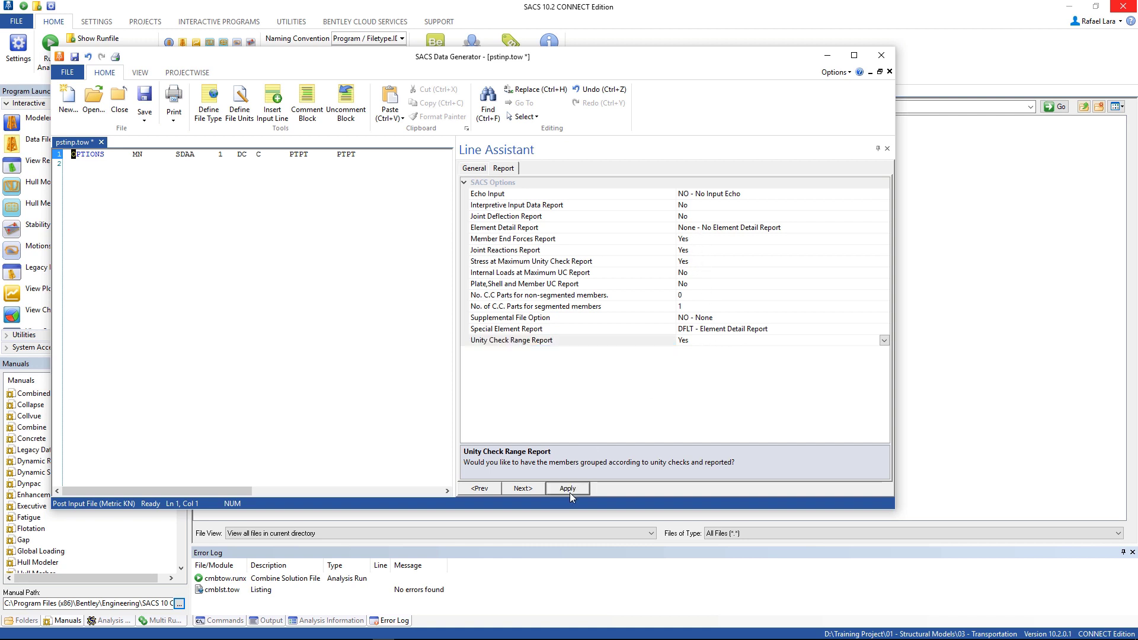
{"action": "left_click", "coordinate": [73, 164]}
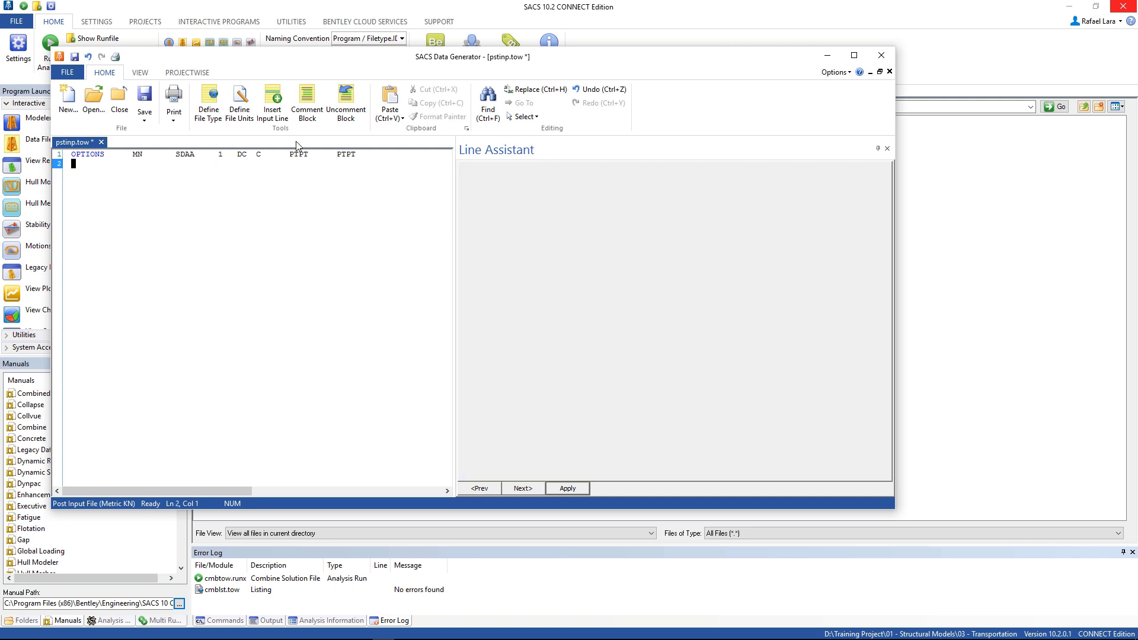
Insert an LCSEL IN line listing load cases C001 through C008, then add a blank line below.
{"action": "left_click", "coordinate": [269, 115]}
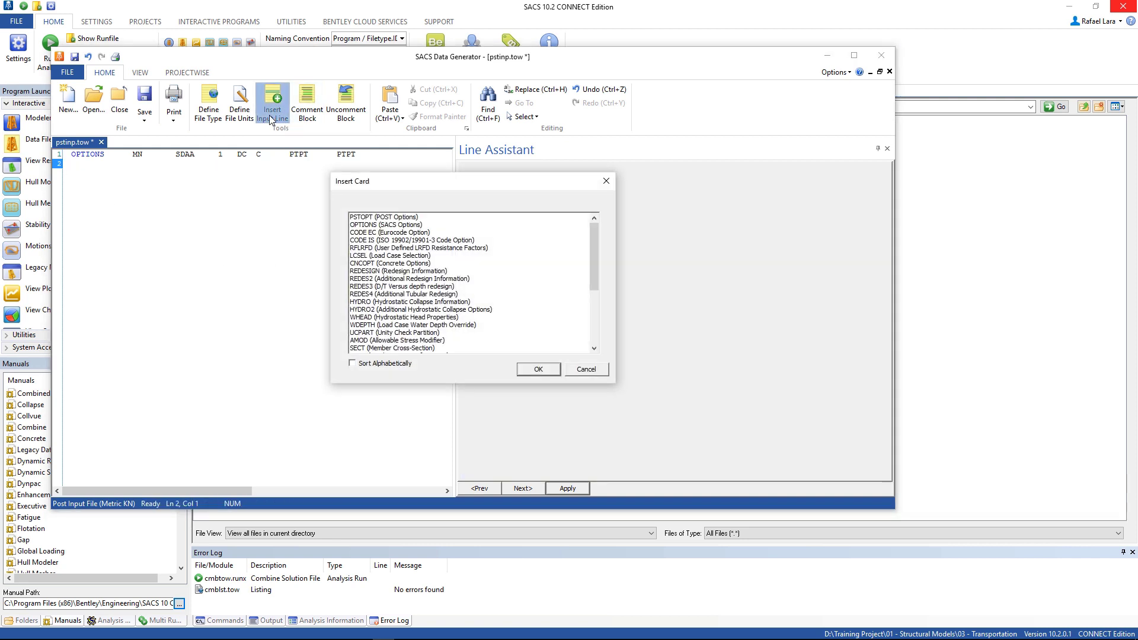
{"action": "left_click", "coordinate": [363, 256]}
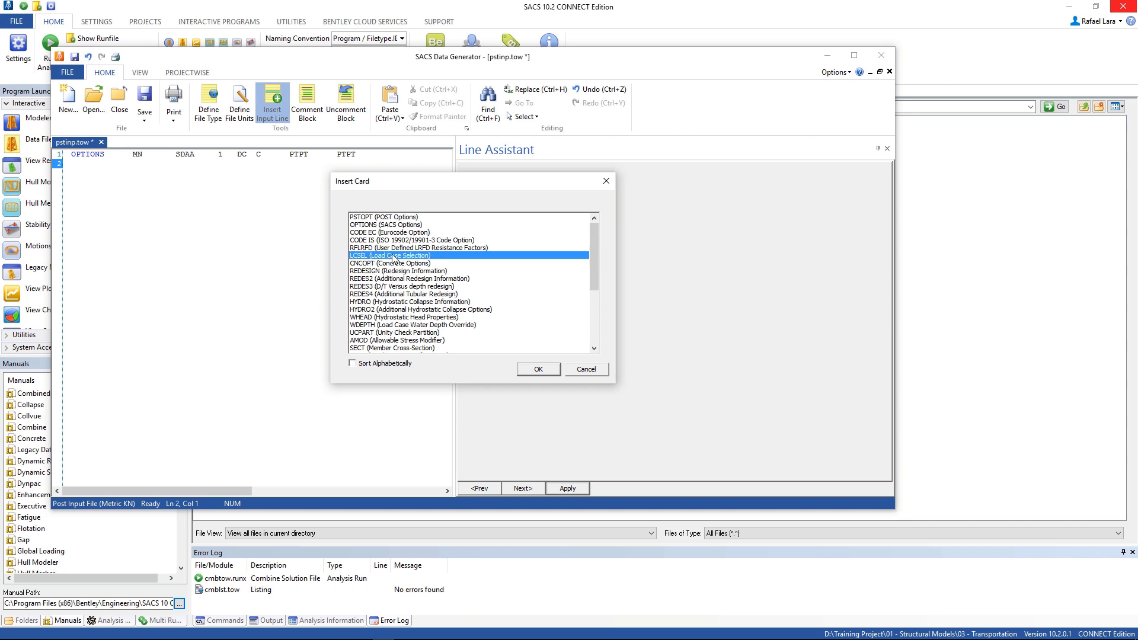
{"action": "left_click", "coordinate": [538, 368]}
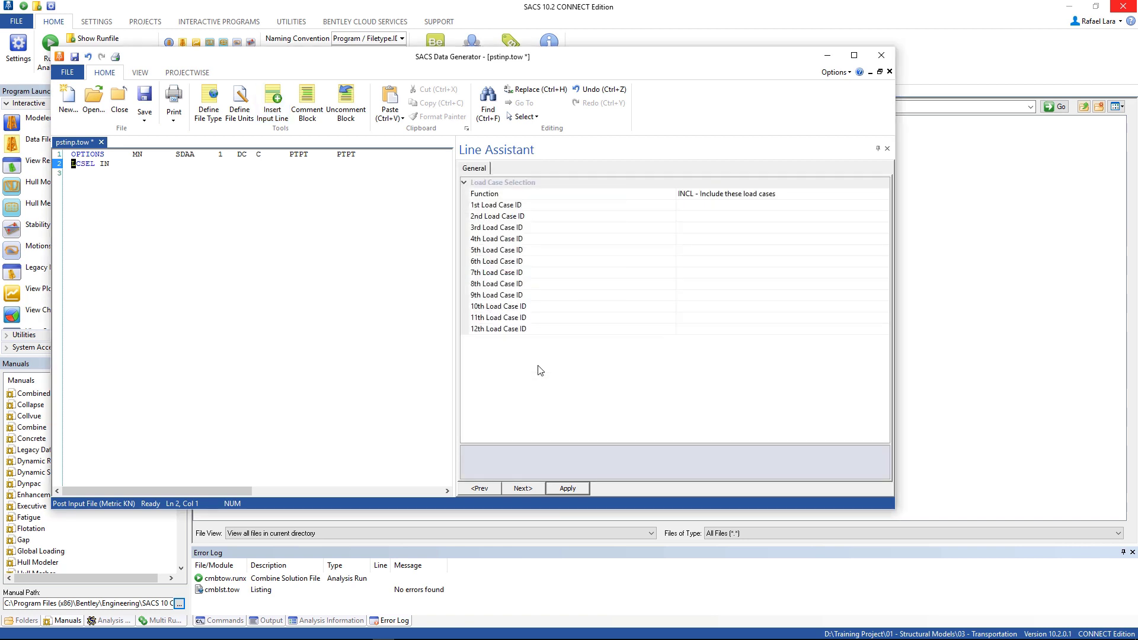
{"action": "left_click", "coordinate": [690, 207]}
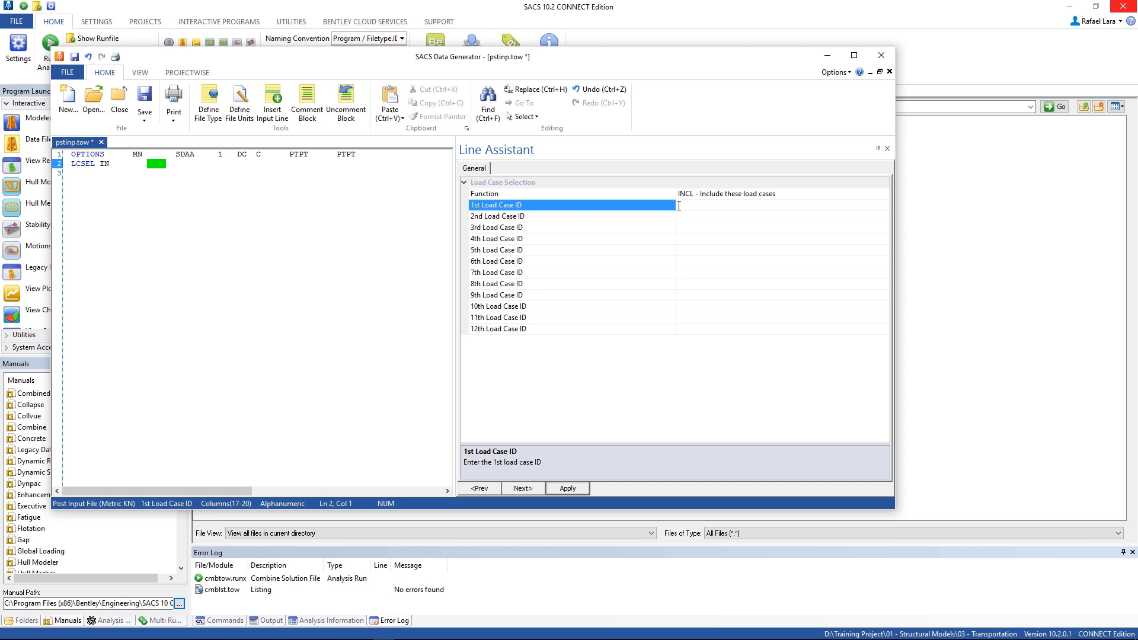
{"action": "type", "text": "C001"}
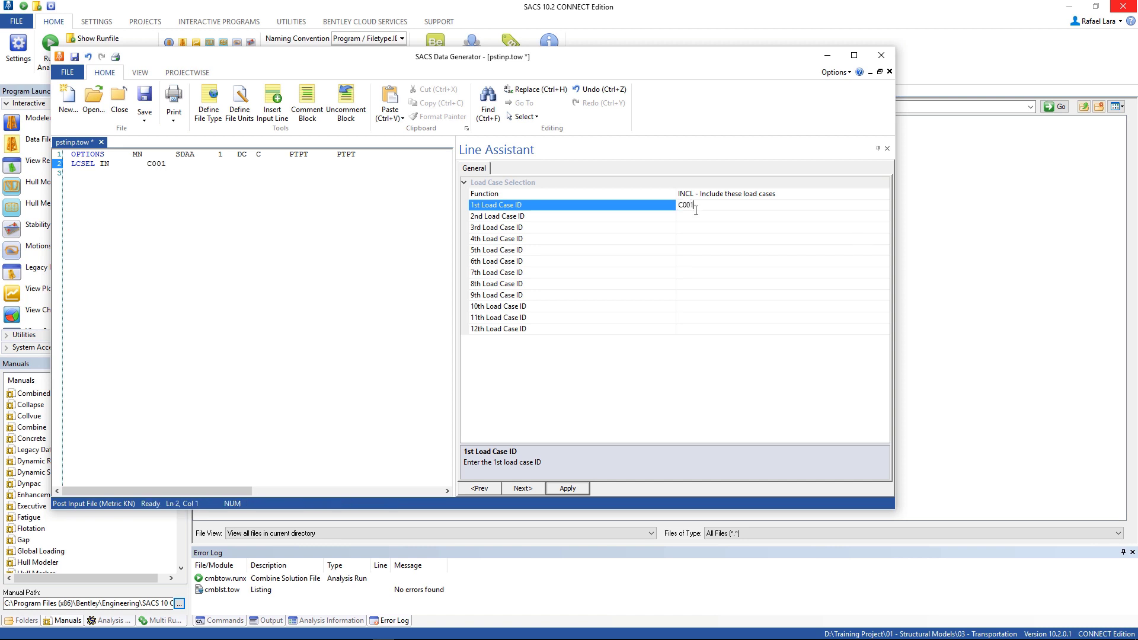
{"action": "key", "text": "Return"}
{"action": "type", "text": "C002"}
{"action": "key", "text": "Return"}
{"action": "type", "text": "C003"}
{"action": "key", "text": "Return"}
{"action": "type", "text": "C004"}
{"action": "key", "text": "Return"}
{"action": "type", "text": "C005"}
{"action": "key", "text": "Return"}
{"action": "type", "text": "C"}
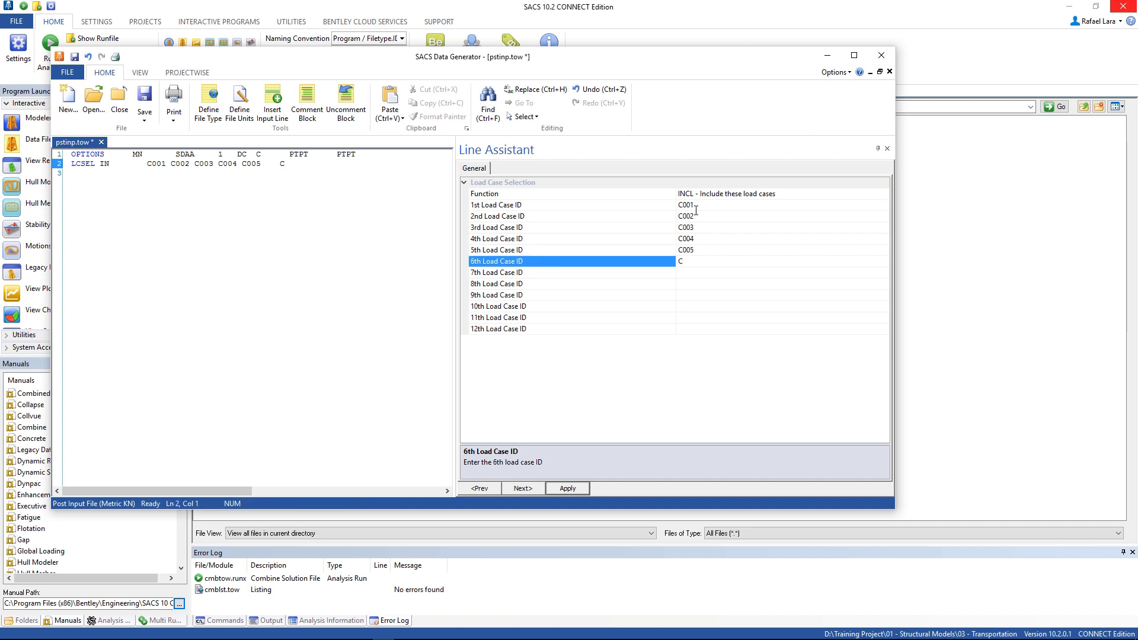
{"action": "type", "text": "006"}
{"action": "key", "text": "Return"}
{"action": "type", "text": "C007"}
{"action": "key", "text": "Return"}
{"action": "type", "text": "C00"}
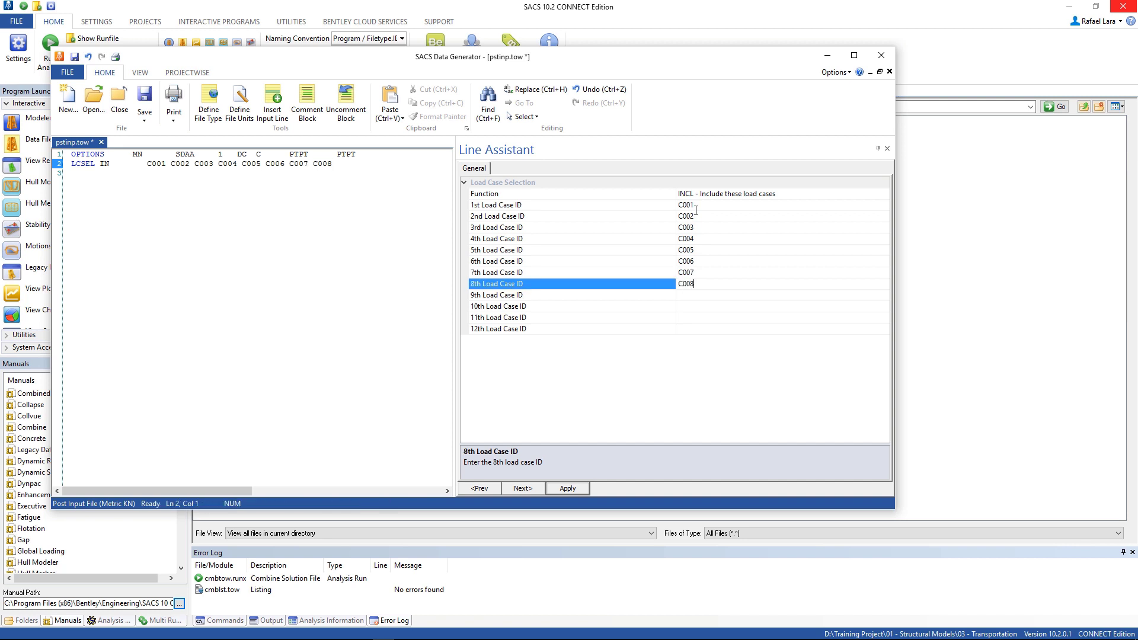
{"action": "left_click", "coordinate": [569, 490]}
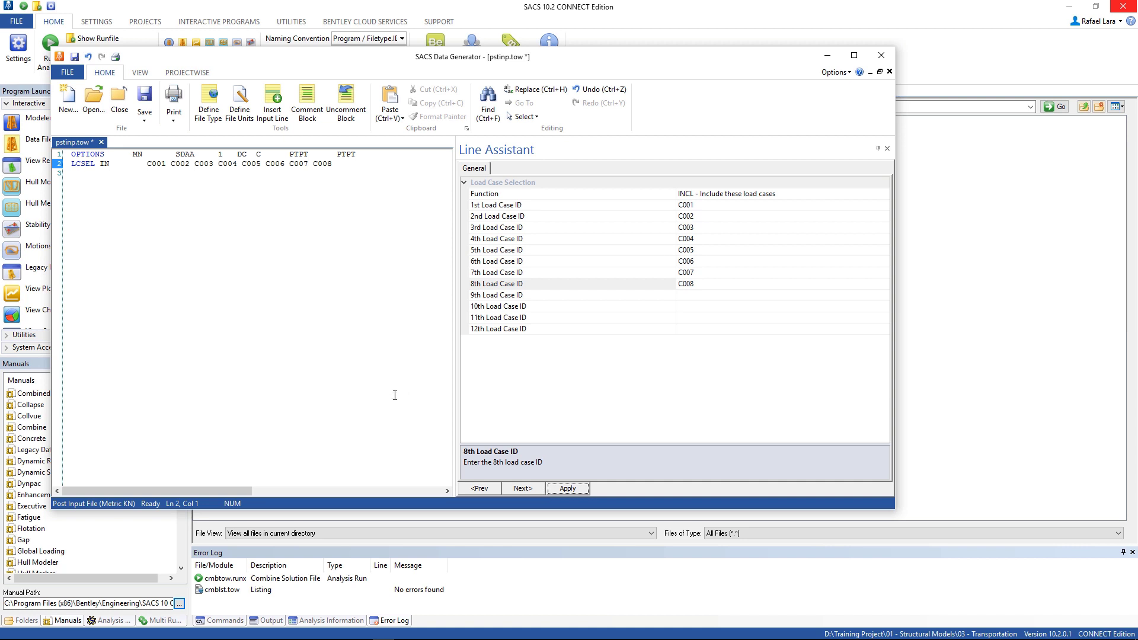
{"action": "left_click", "coordinate": [341, 163]}
{"action": "key", "text": "Return"}
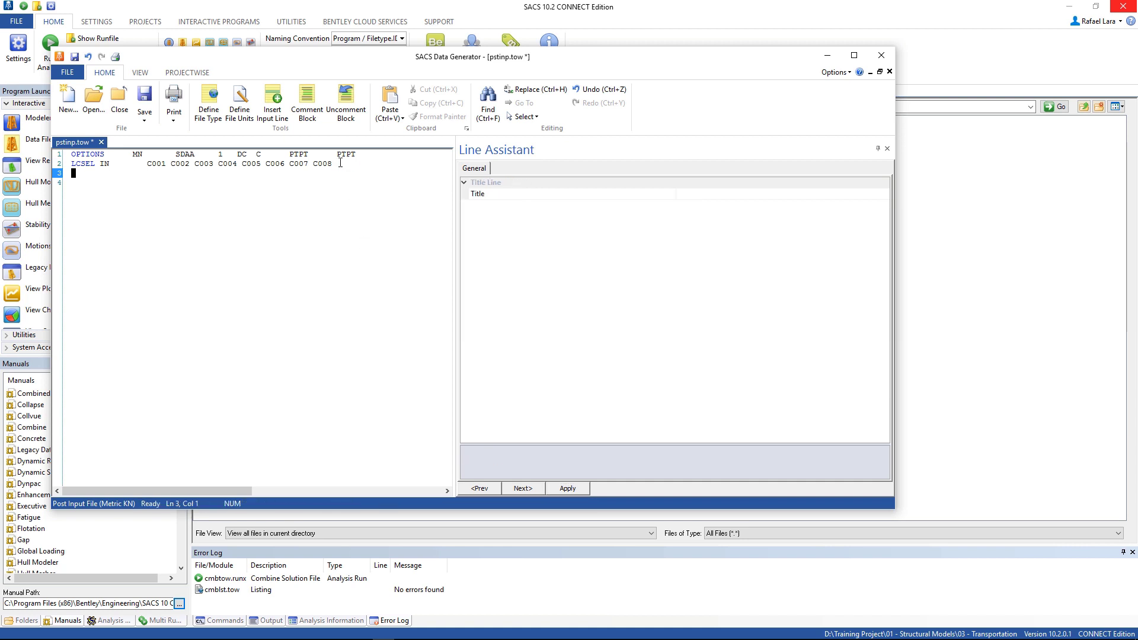
Insert a UCPART line with partitions 0.3–0.8, 0.8–1.0 and 1.0–300, followed by a blank line.
{"action": "left_click", "coordinate": [278, 118]}
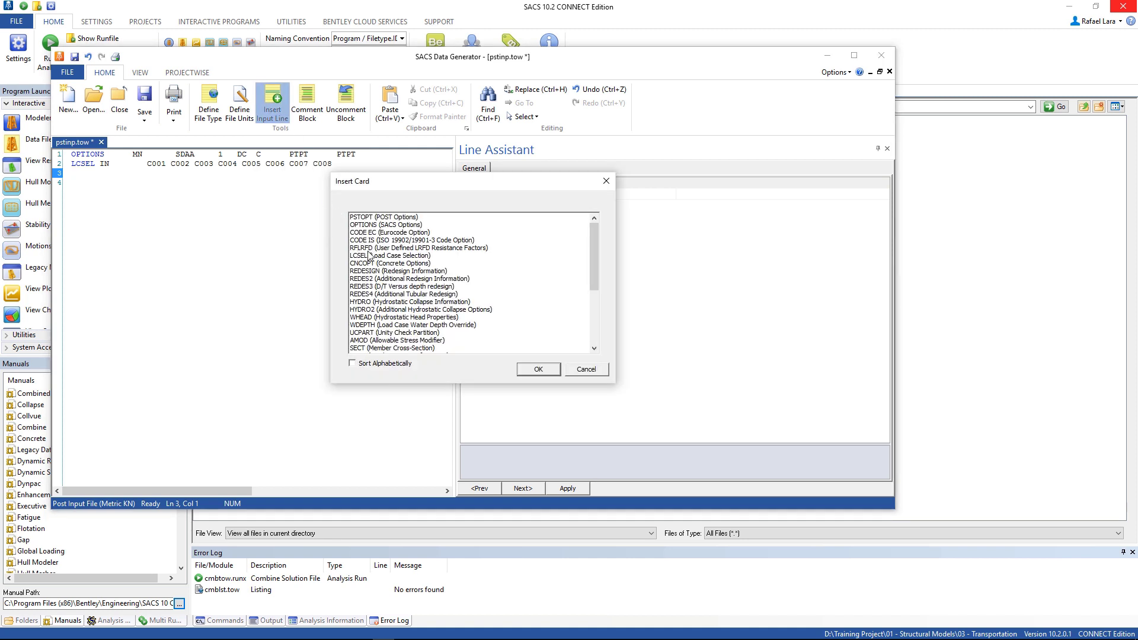
{"action": "left_click", "coordinate": [370, 334]}
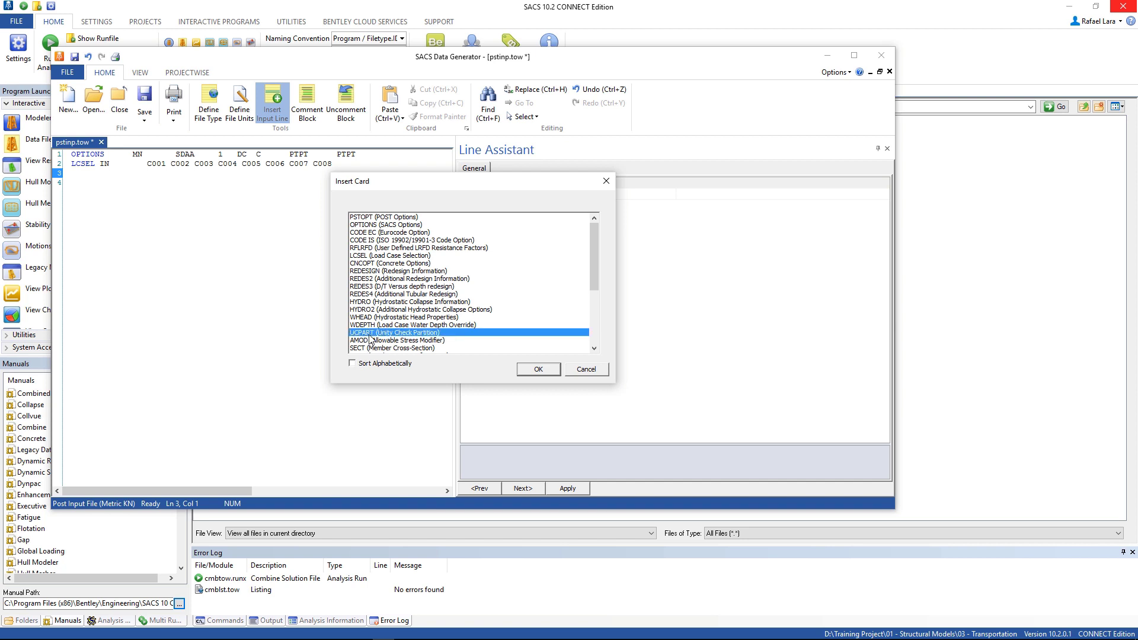
{"action": "left_click", "coordinate": [546, 371]}
{"action": "left_click", "coordinate": [690, 205]}
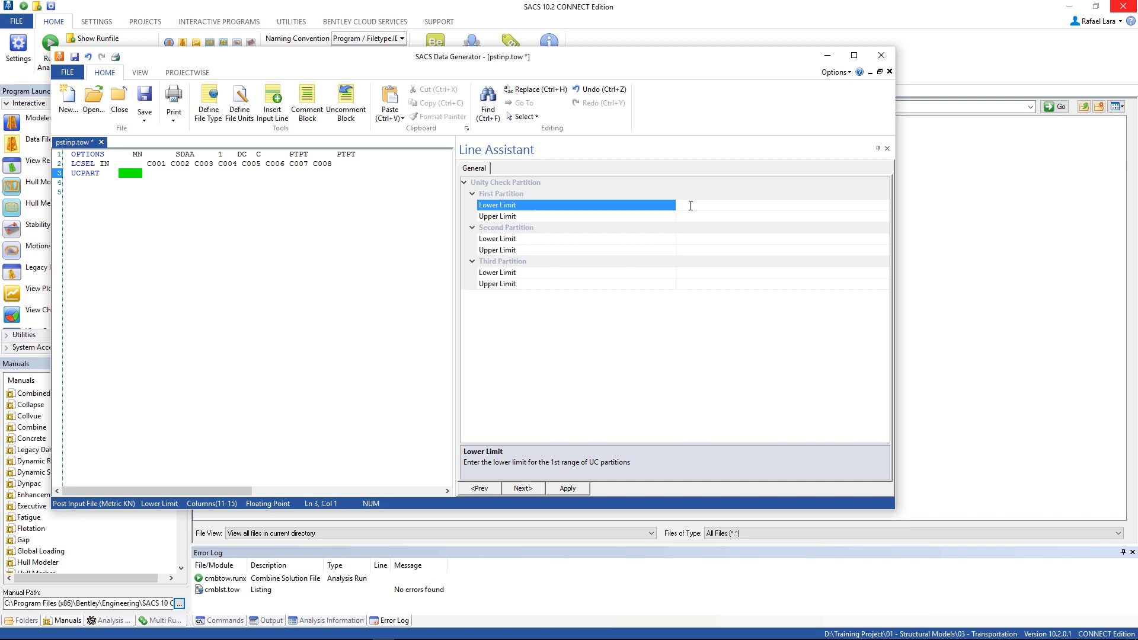
{"action": "type", "text": "0.3"}
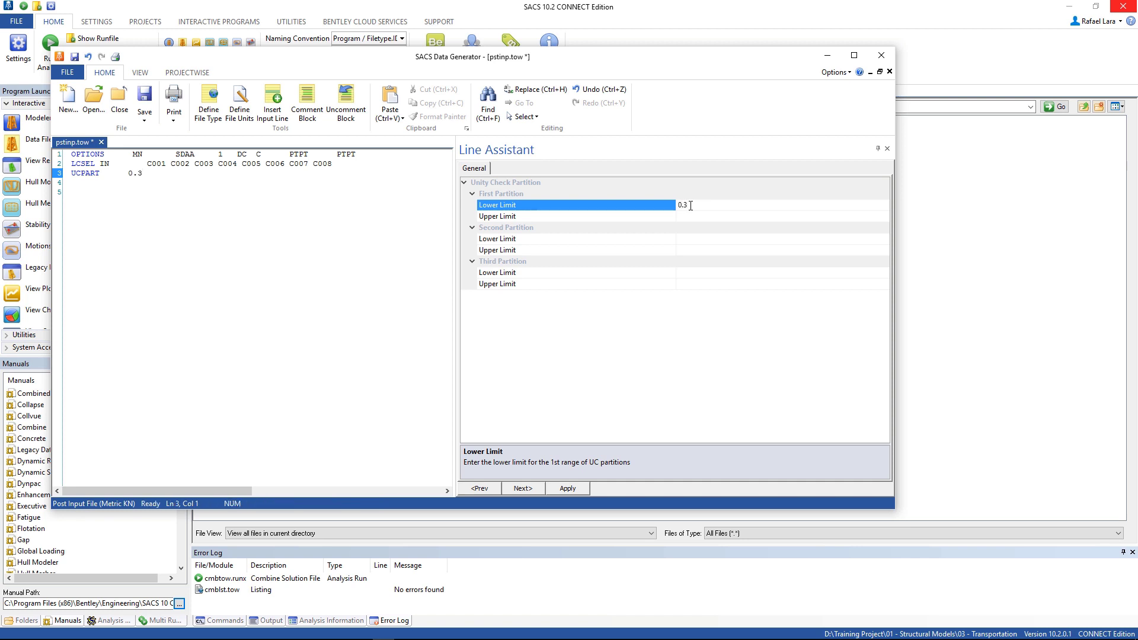
{"action": "key", "text": "Tab"}
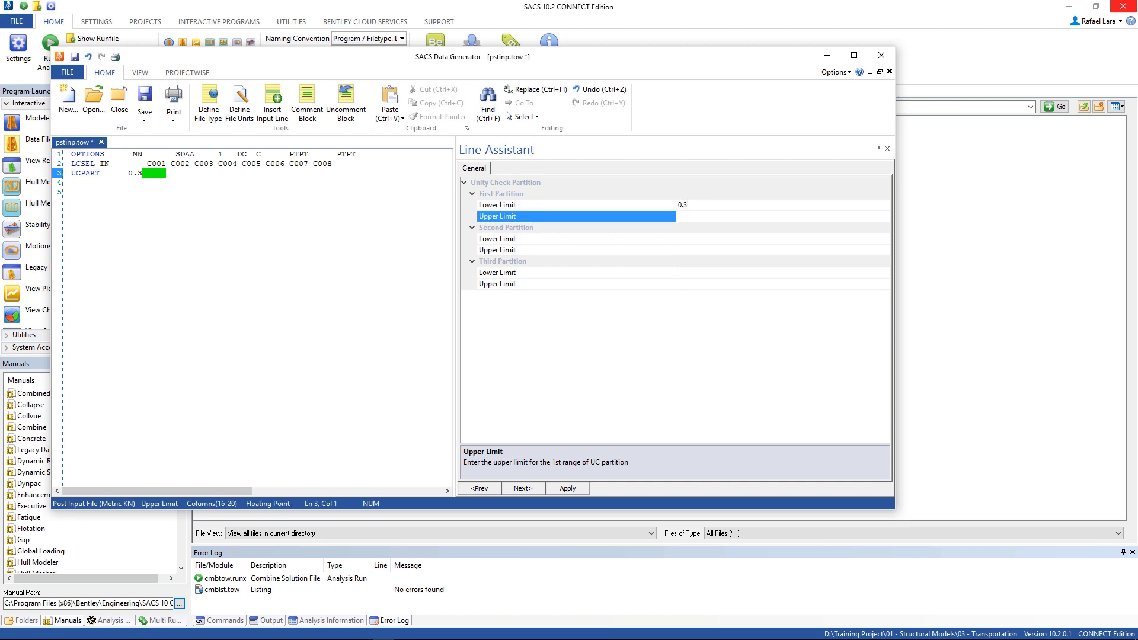
{"action": "type", "text": "0.8"}
{"action": "key", "text": "Tab"}
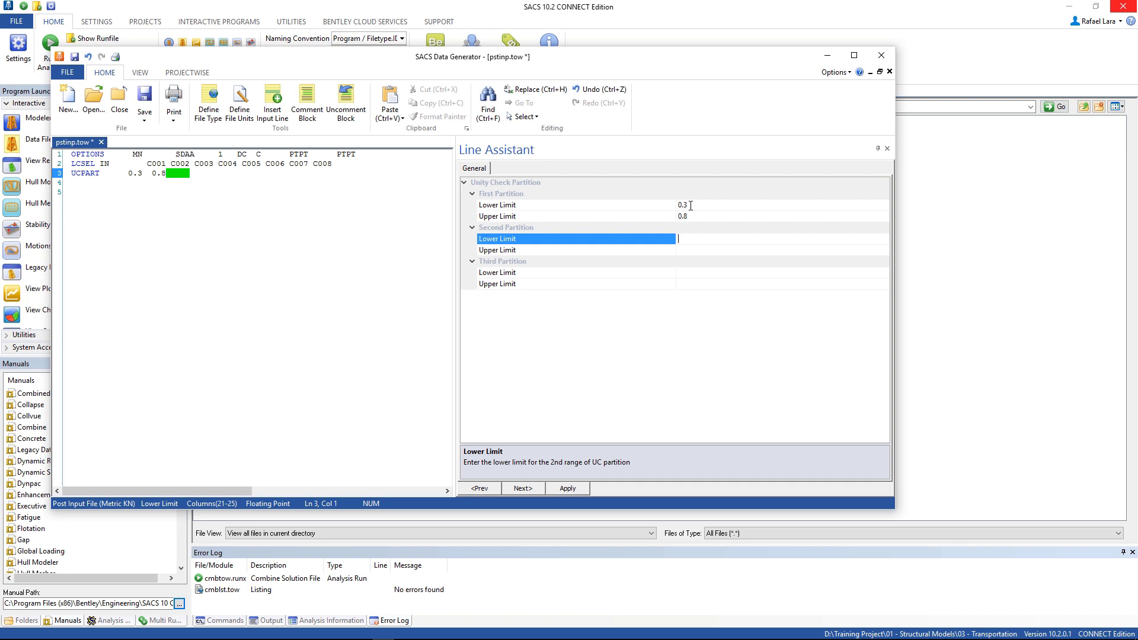
{"action": "type", "text": "0.8"}
{"action": "key", "text": "Tab"}
{"action": "type", "text": "1.0"}
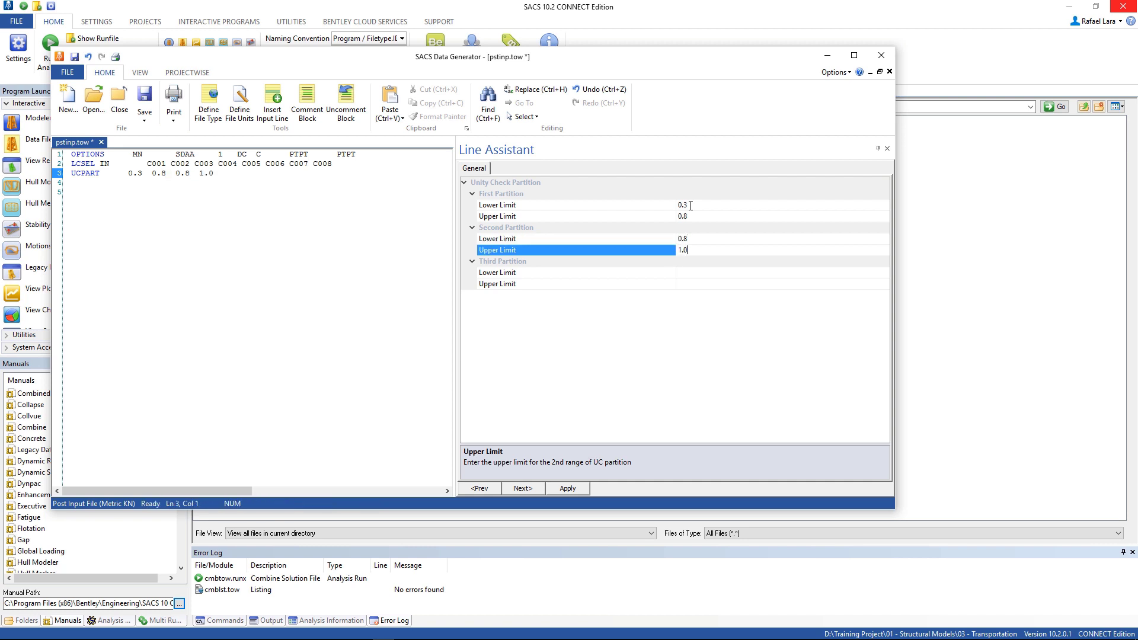
{"action": "key", "text": "Tab"}
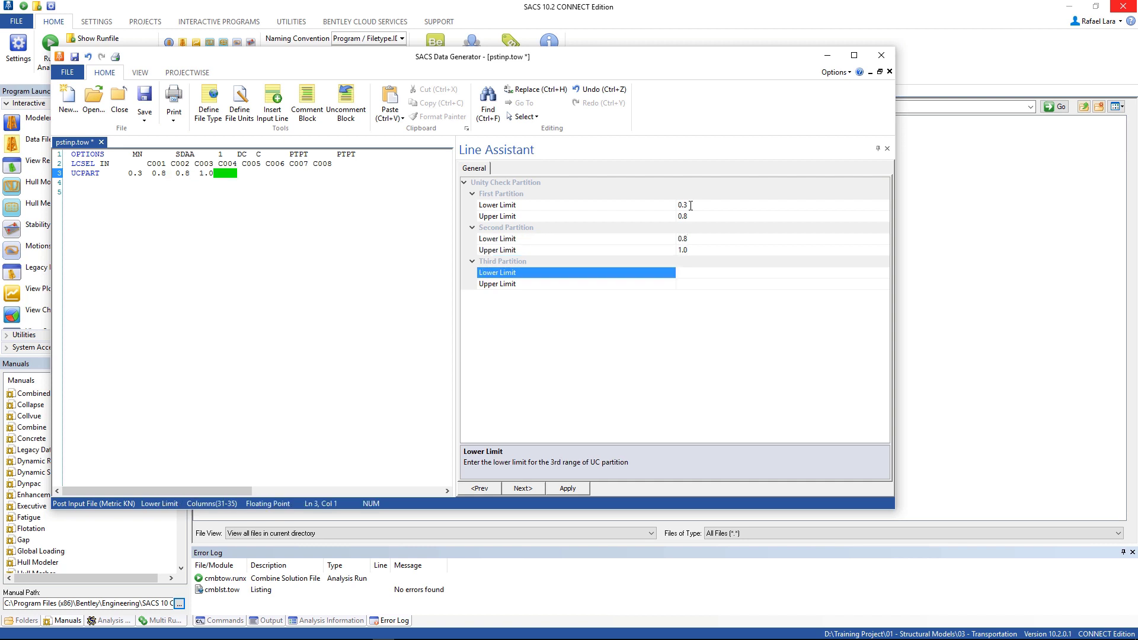
{"action": "type", "text": "1.0"}
{"action": "key", "text": "Tab"}
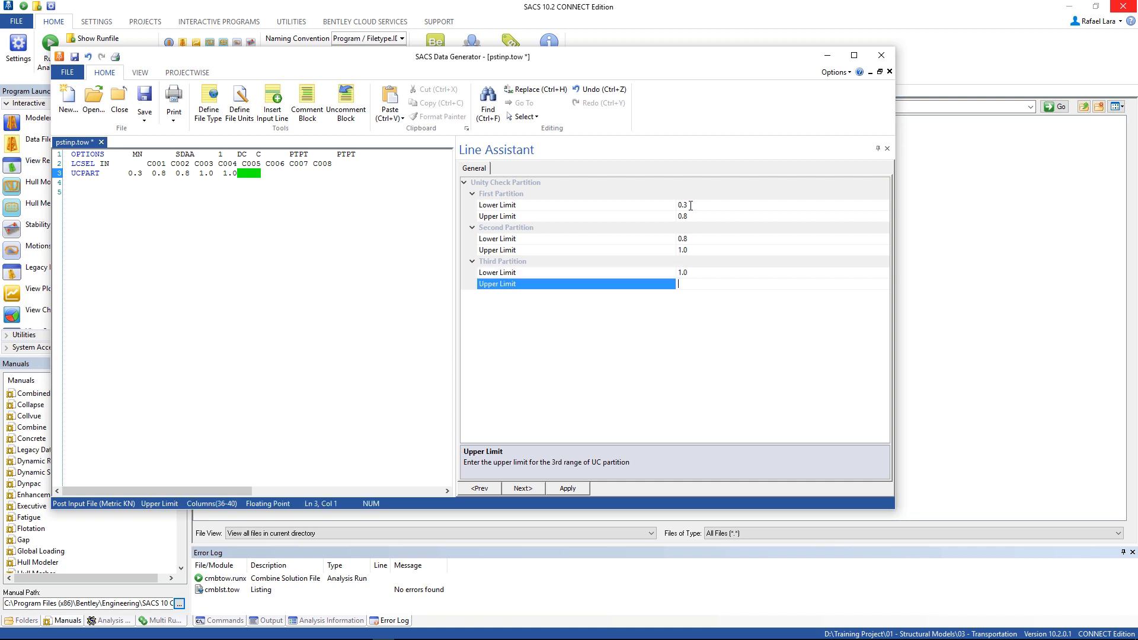
{"action": "type", "text": "300"}
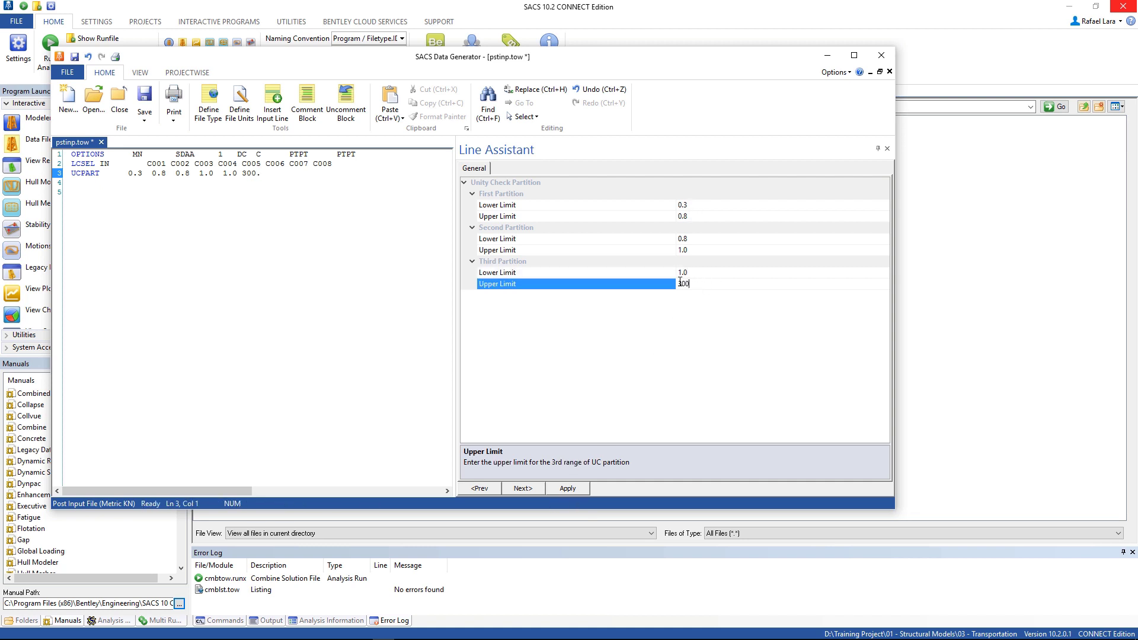
{"action": "left_click", "coordinate": [569, 489]}
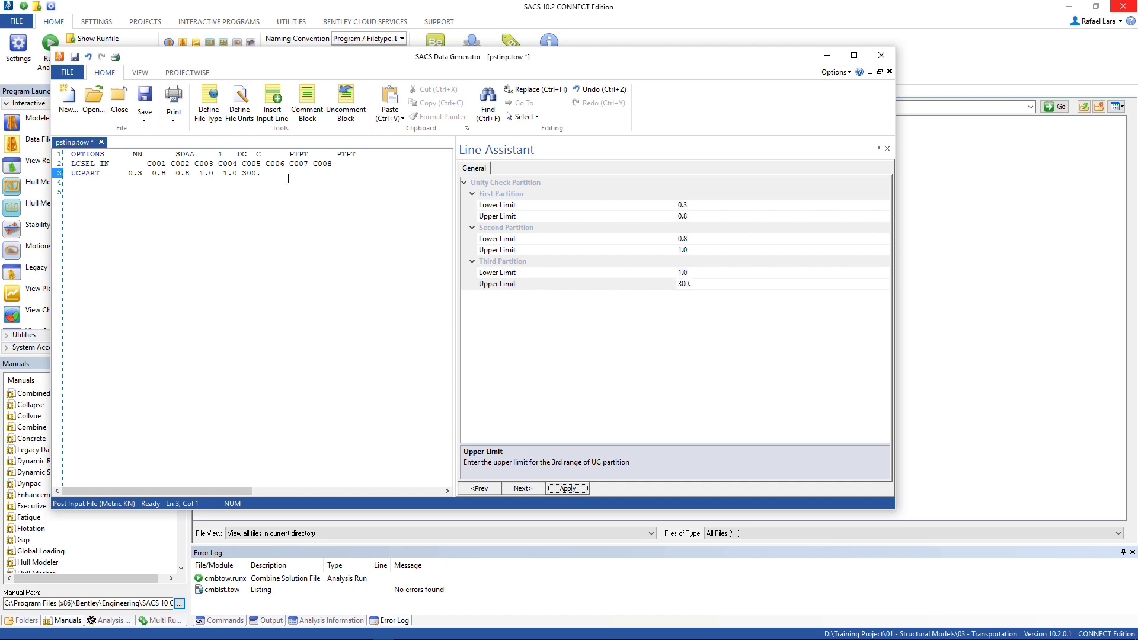
{"action": "left_click", "coordinate": [266, 174]}
{"action": "key", "text": "Return"}
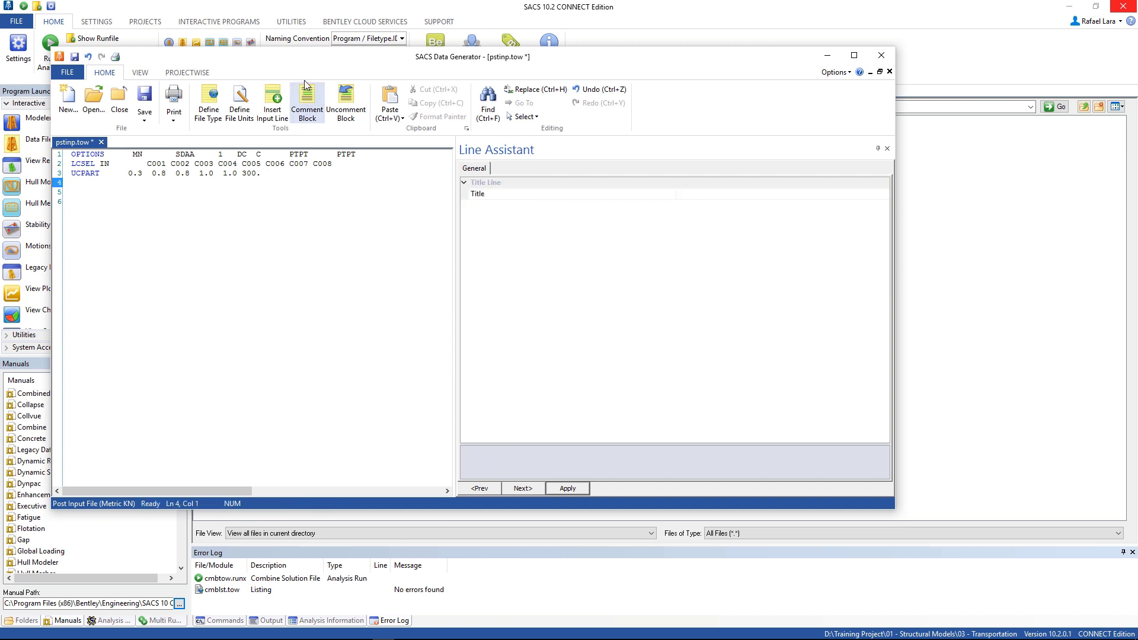
Insert an AMOD allowable stress modifier card along with its required header line.
{"action": "left_click", "coordinate": [276, 118]}
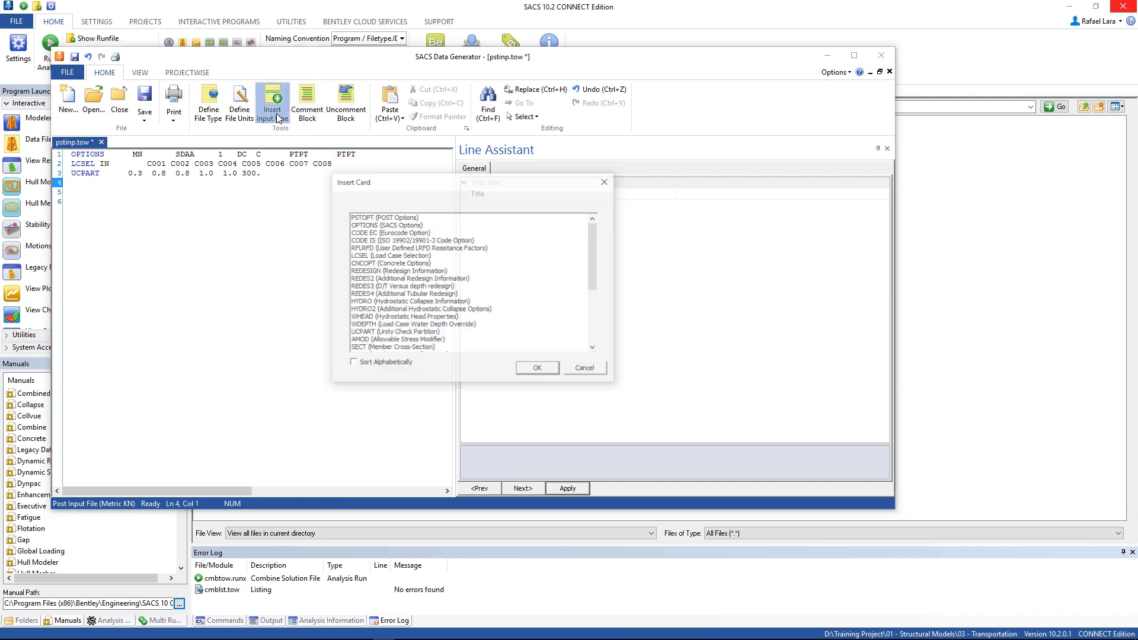
{"action": "left_click", "coordinate": [389, 340]}
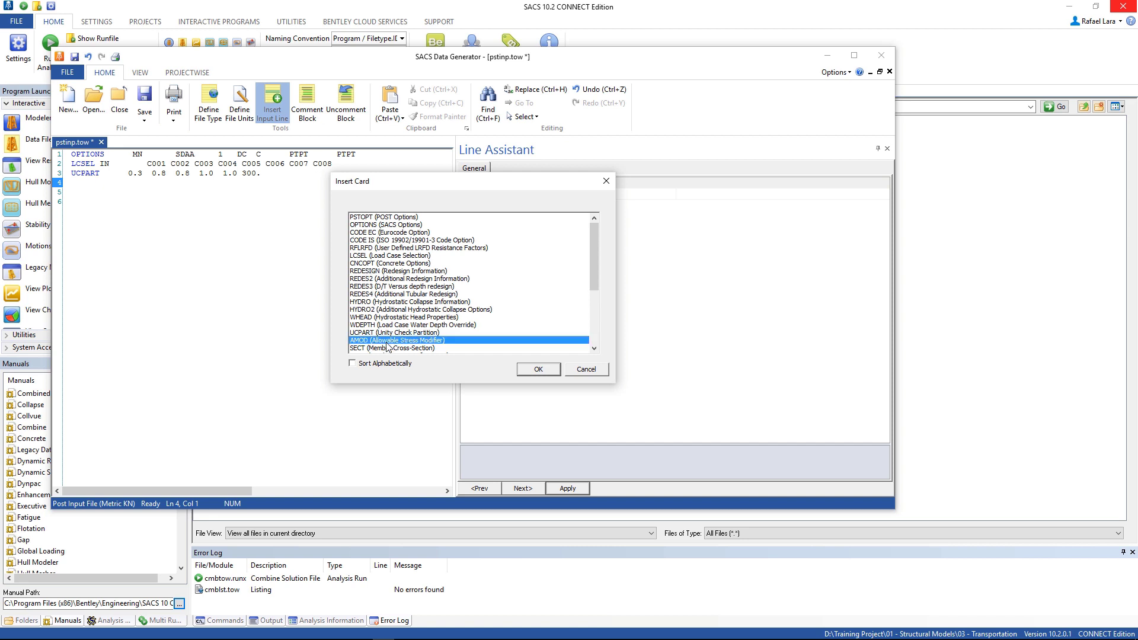
{"action": "left_click", "coordinate": [542, 372]}
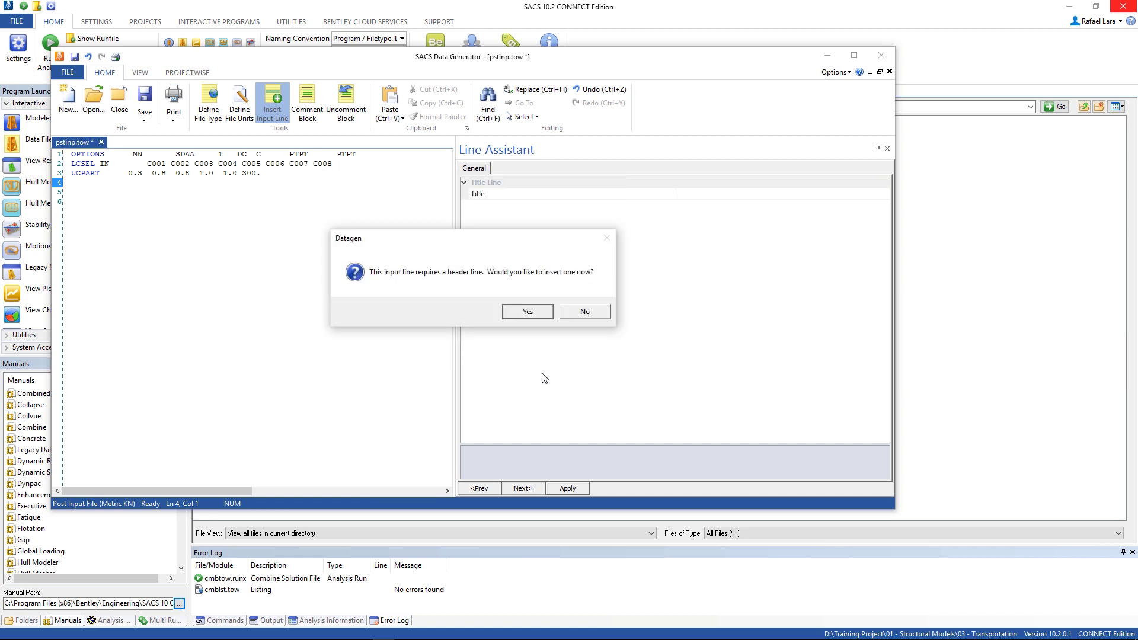
{"action": "left_click", "coordinate": [535, 315]}
Give load conditions C001, C002 and C003 an allowable stress modifier of 1.33.
{"action": "left_click", "coordinate": [678, 195]}
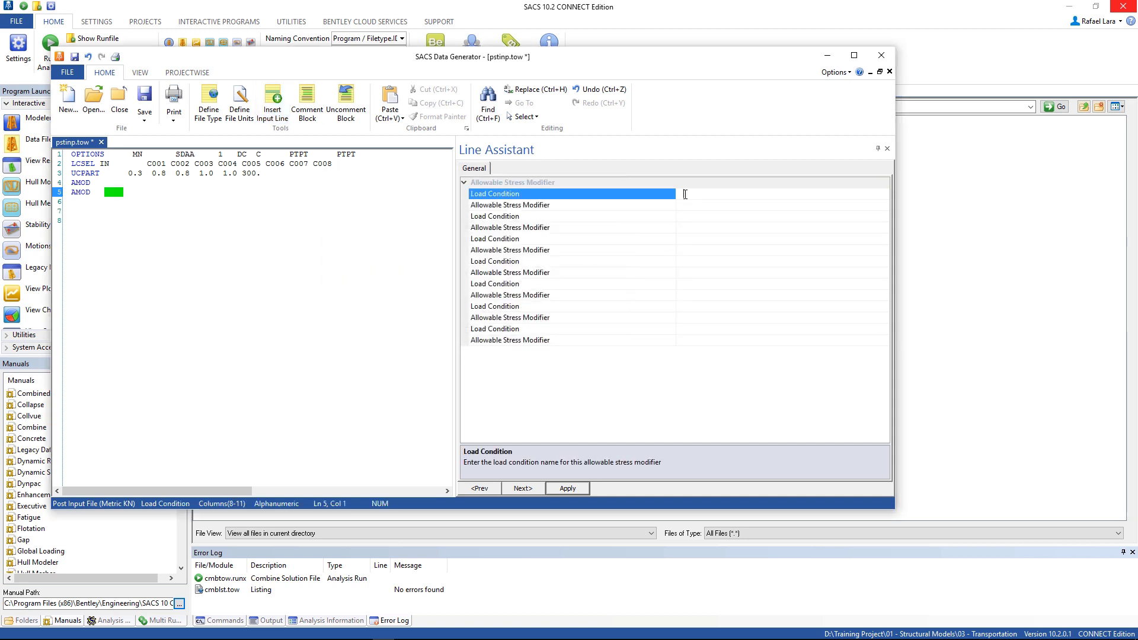
{"action": "left_click", "coordinate": [682, 194]}
{"action": "type", "text": "C001"}
{"action": "key", "text": "Tab"}
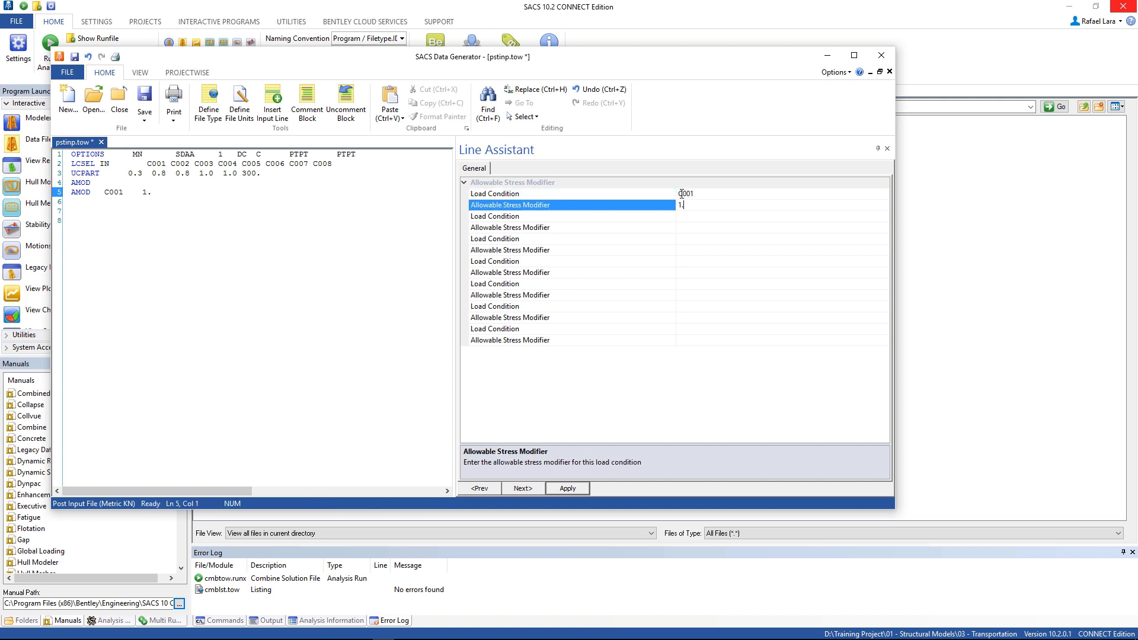
{"action": "type", "text": "1.33"}
{"action": "left_click", "coordinate": [685, 218]}
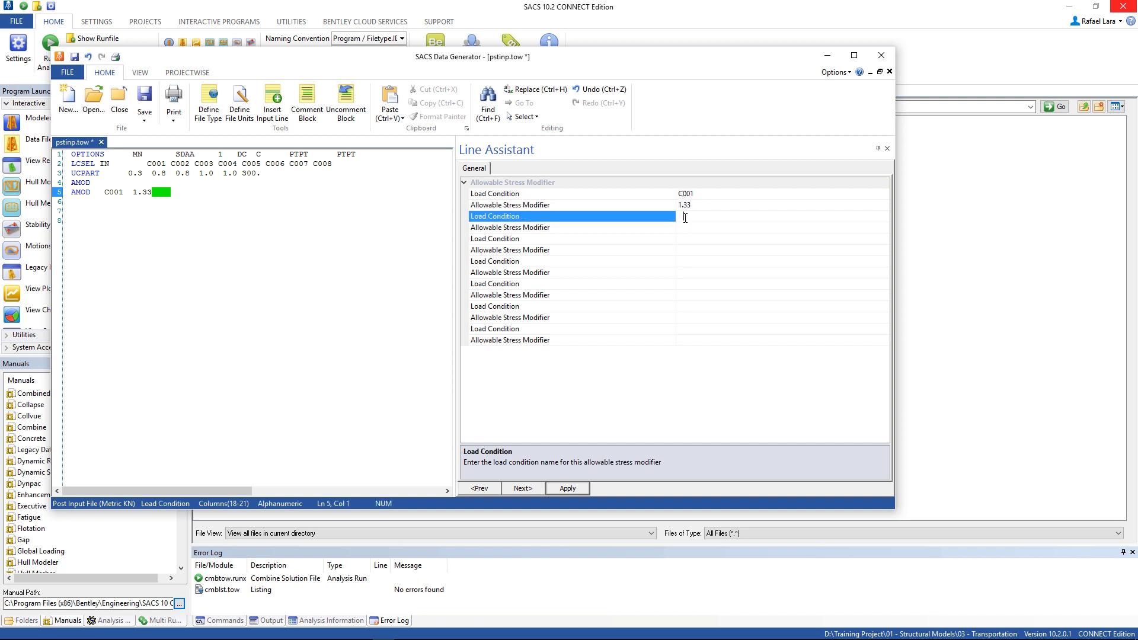
{"action": "type", "text": "C002"}
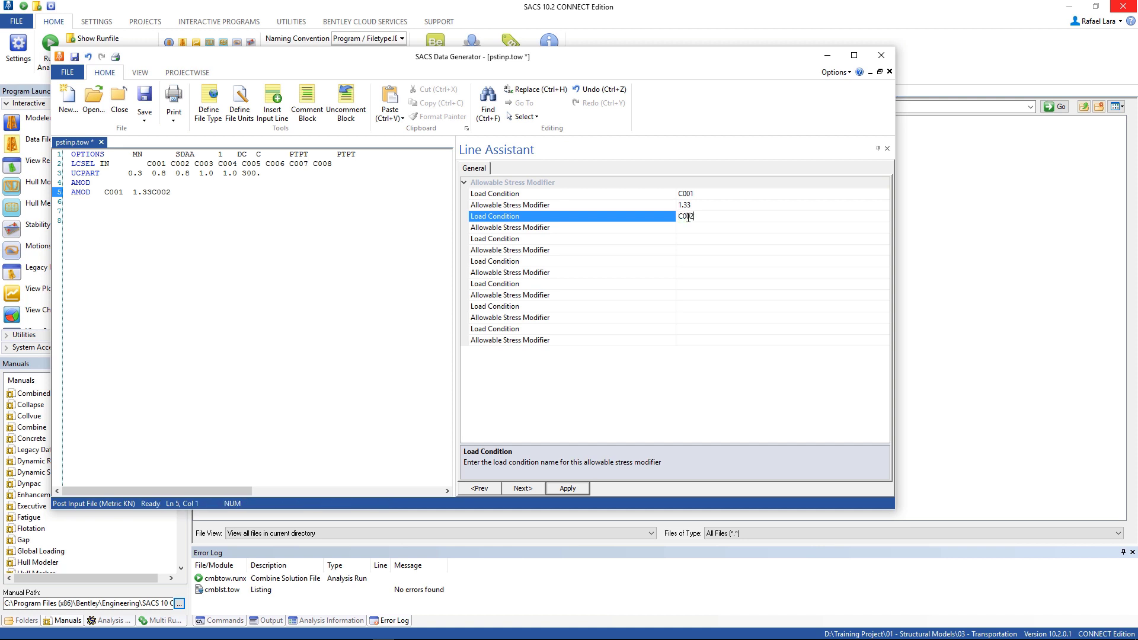
{"action": "key", "text": "Return"}
{"action": "type", "text": "1"}
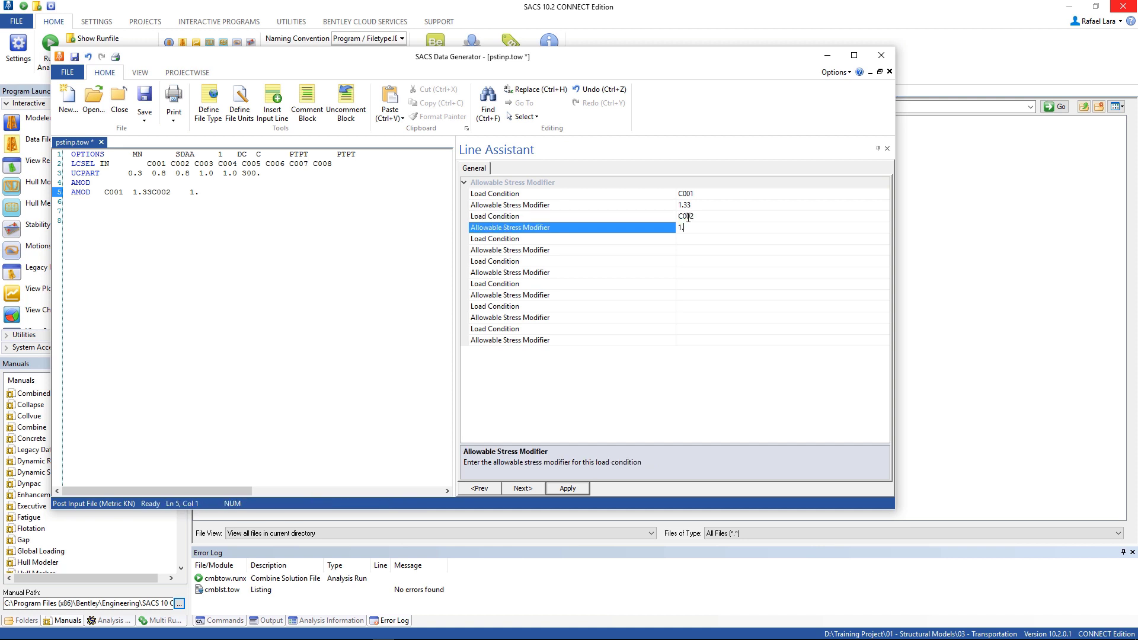
{"action": "type", "text": ".33"}
{"action": "key", "text": "Return"}
{"action": "type", "text": "C0"}
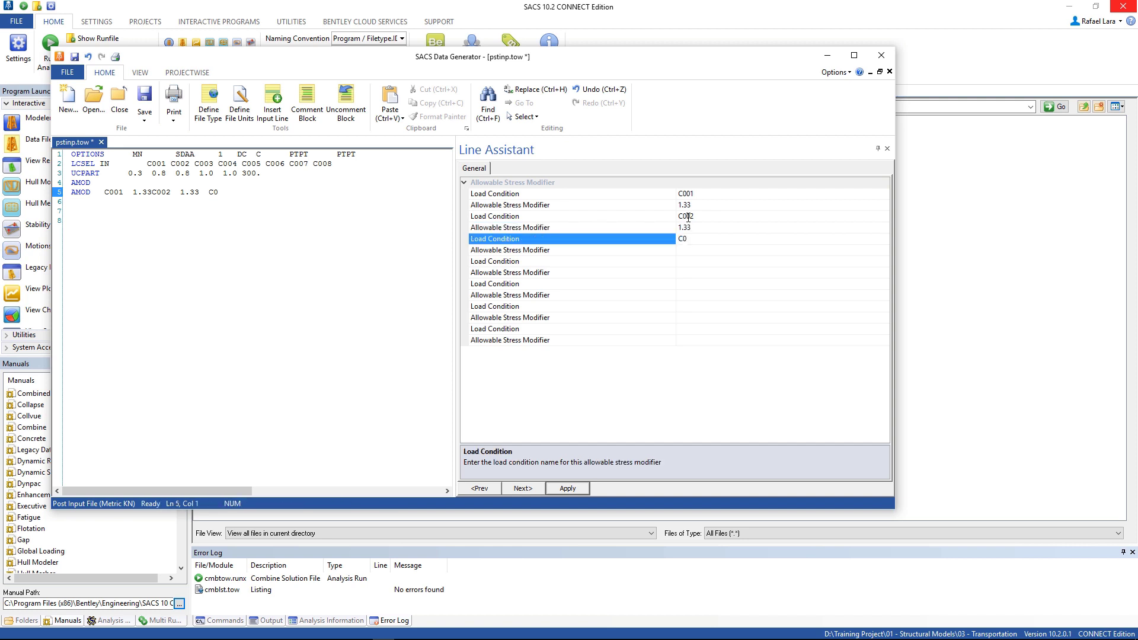
{"action": "type", "text": "03"}
{"action": "key", "text": "Return"}
Give load conditions C004 through C007 an allowable stress modifier of 1.33.
{"action": "type", "text": "1.33"}
{"action": "key", "text": "Return"}
{"action": "type", "text": "C"}
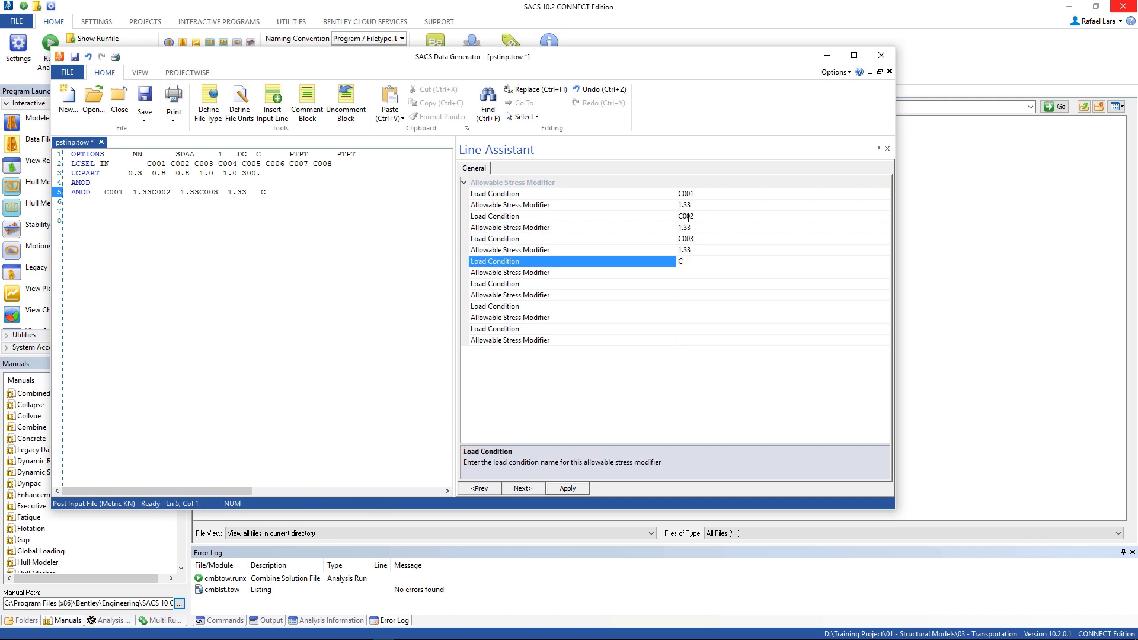
{"action": "type", "text": "004"}
{"action": "key", "text": "Return"}
{"action": "type", "text": "1.33"}
{"action": "key", "text": "Return"}
{"action": "type", "text": "C005"}
{"action": "key", "text": "Return"}
{"action": "type", "text": "1.33"}
{"action": "key", "text": "Return"}
{"action": "type", "text": "C006"}
{"action": "key", "text": "Return"}
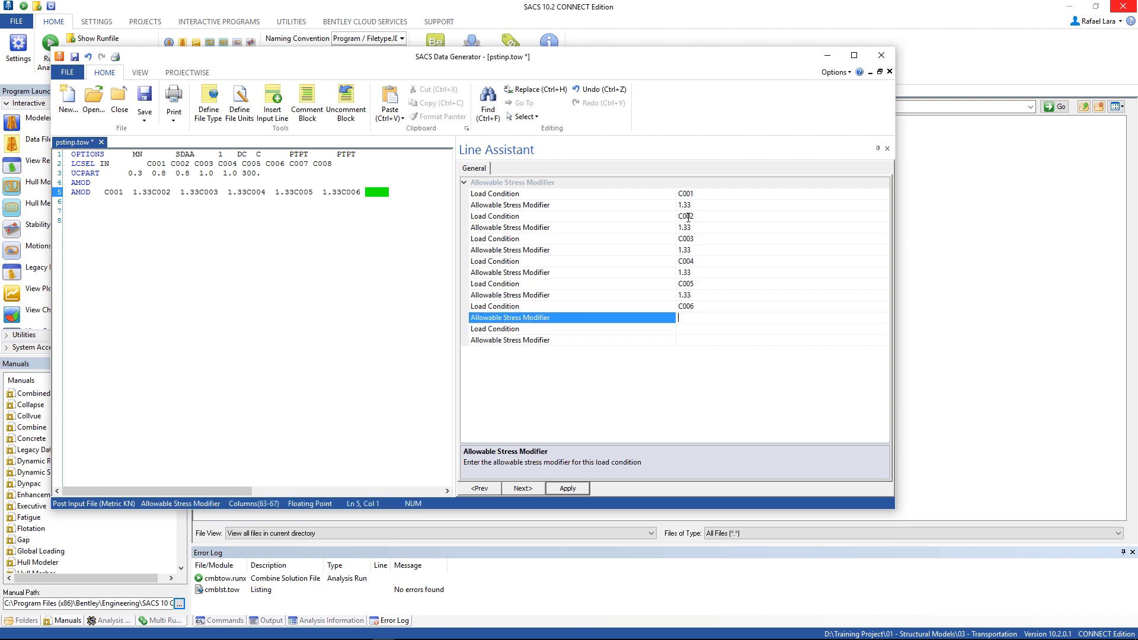
{"action": "type", "text": "1.33"}
{"action": "key", "text": "Return"}
{"action": "type", "text": "C007"}
{"action": "key", "text": "Return"}
{"action": "type", "text": "1."}
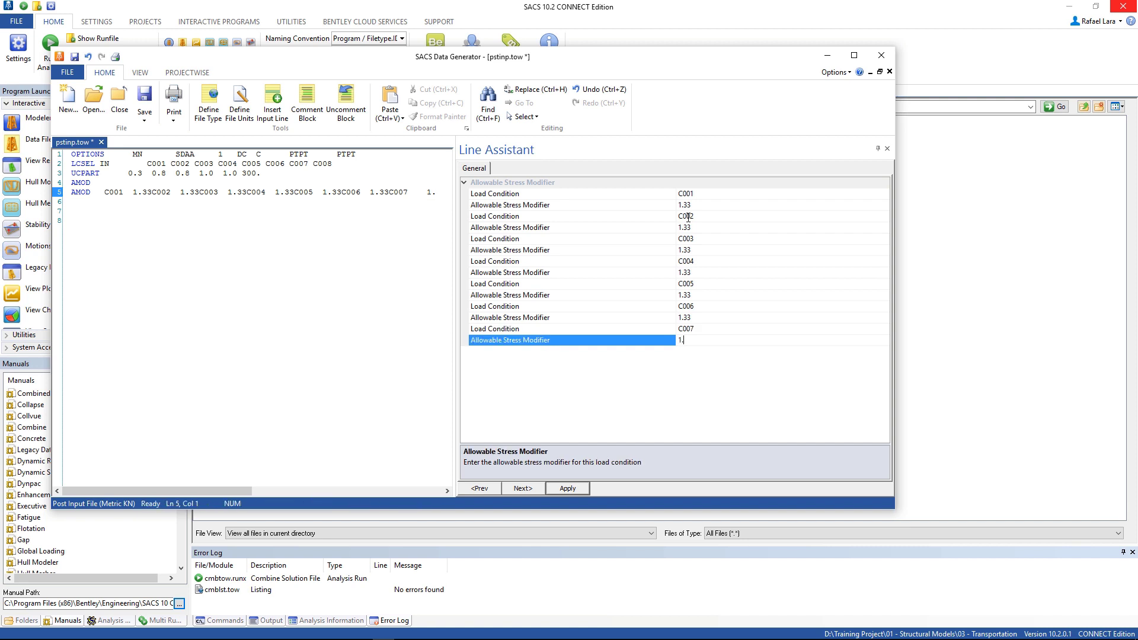
{"action": "type", "text": "33"}
{"action": "key", "text": "Return"}
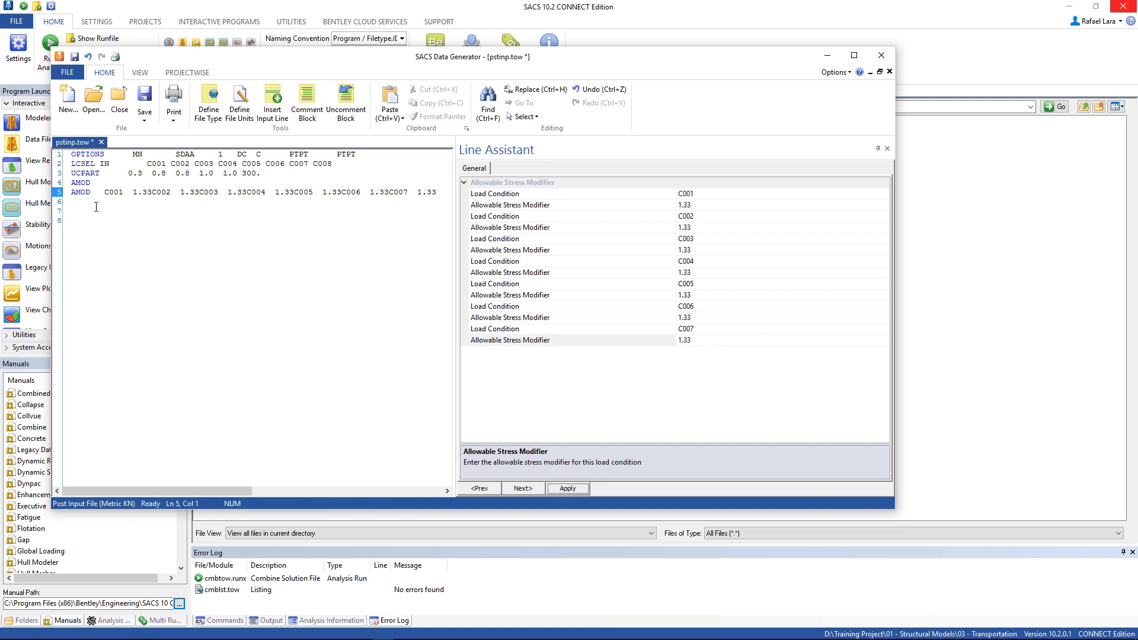
Add a new AMOD line 6 assigning load condition C008 a 1.33 modifier.
{"action": "left_click", "coordinate": [74, 202]}
{"action": "type", "text": "AMOD"}
{"action": "key", "text": "BackSpace"}
{"action": "key", "text": "BackSpace"}
{"action": "key", "text": "BackSpace"}
{"action": "key", "text": "BackSpace"}
{"action": "key", "text": "Caps_Lock"}
{"action": "type", "text": "AMOD"}
{"action": "left_click", "coordinate": [707, 194]}
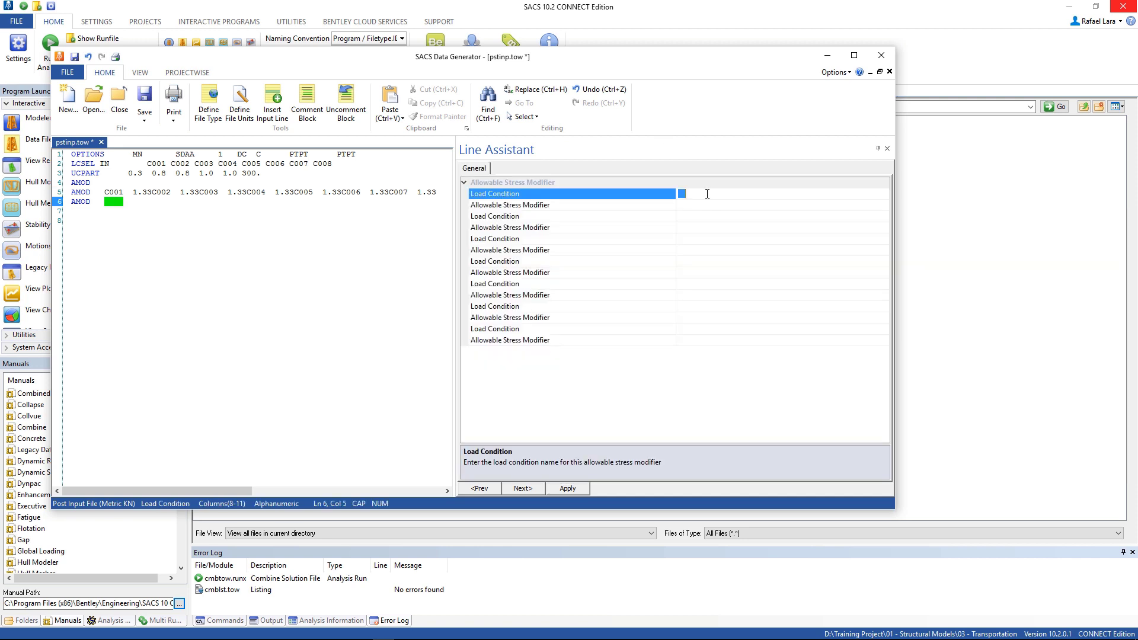
{"action": "type", "text": "C008"}
{"action": "key", "text": "Return"}
{"action": "type", "text": "1.33"}
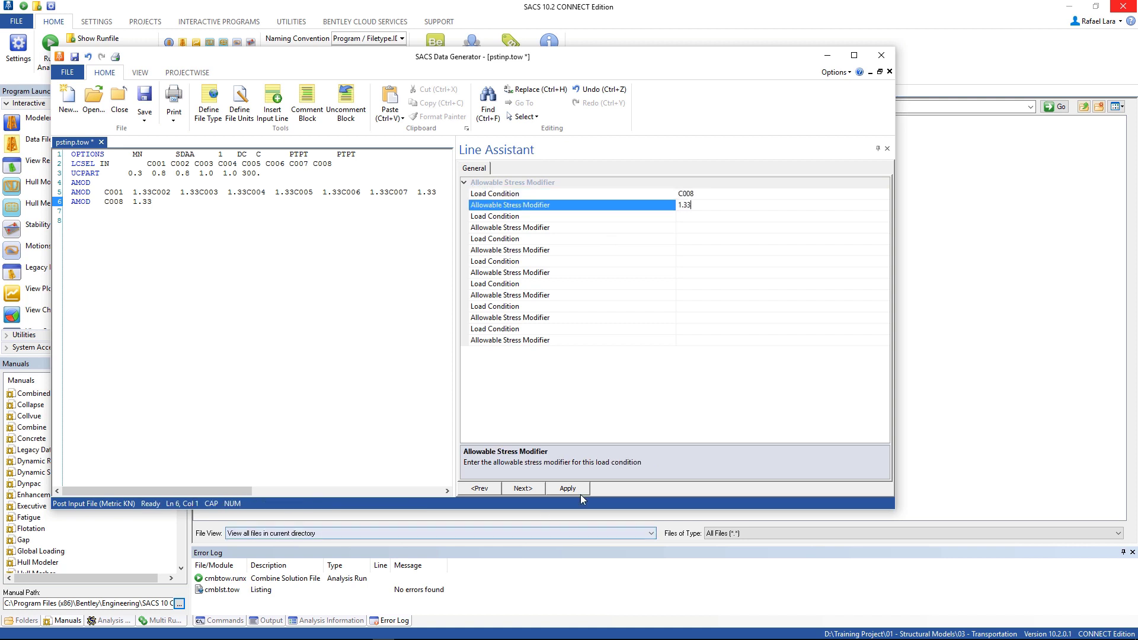
{"action": "left_click", "coordinate": [581, 492]}
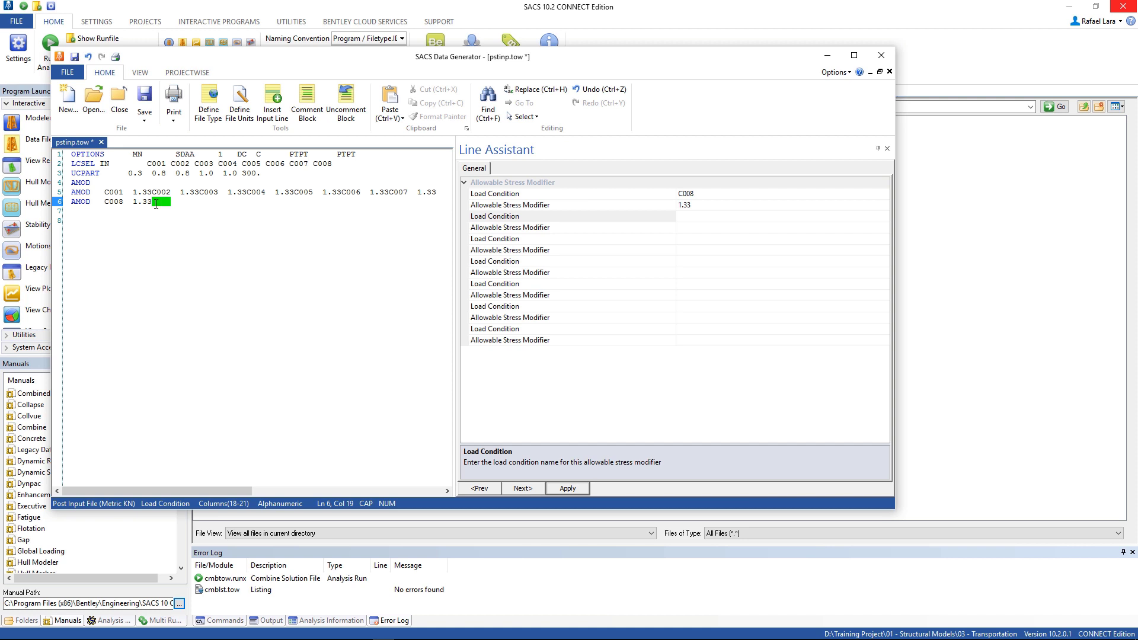
End the file with an END line and save pstinp.tow.
{"action": "key", "text": "Return"}
{"action": "type", "text": "END"}
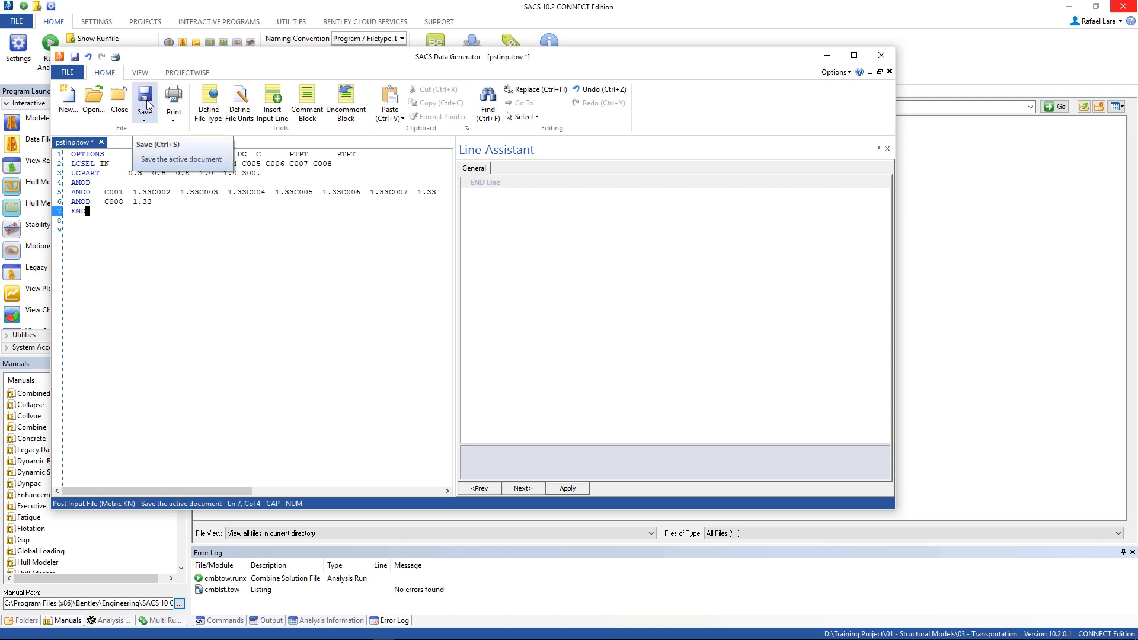
{"action": "left_click", "coordinate": [146, 101]}
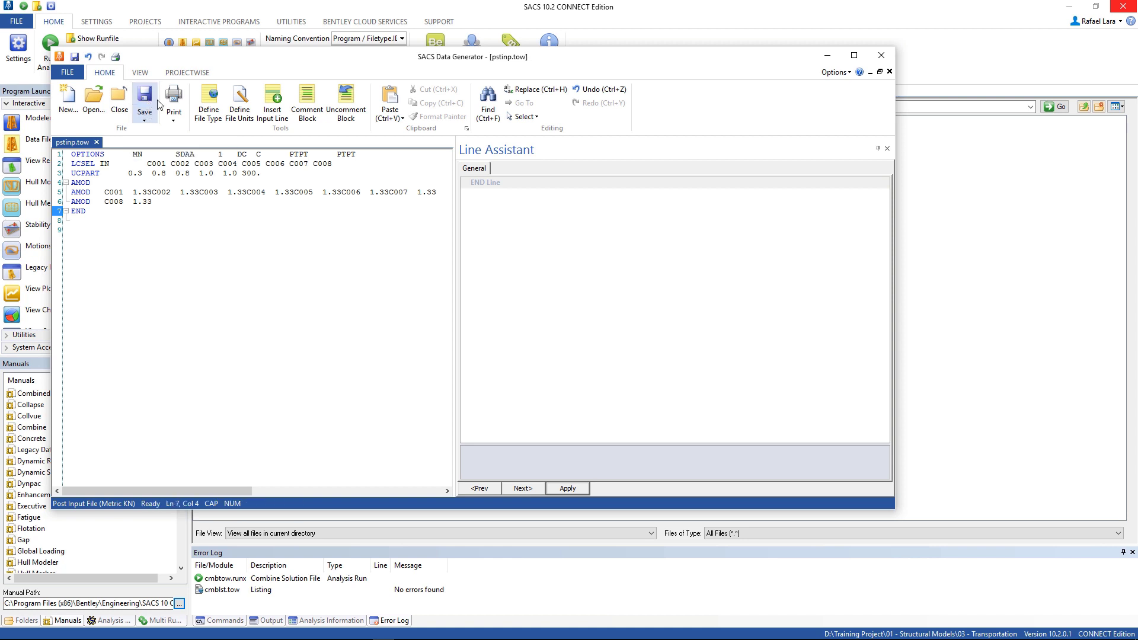
Close pstinp.tow and reset the Analysis Generator's Combine analysis type, confirming Yes.
{"action": "left_click", "coordinate": [880, 56]}
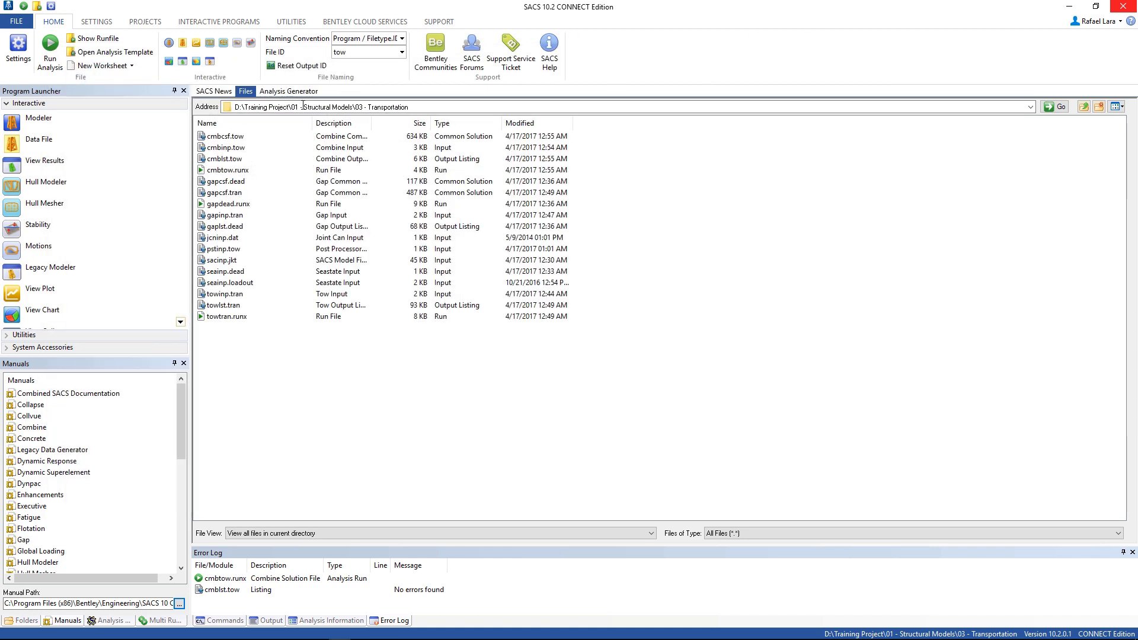
{"action": "left_click", "coordinate": [274, 94]}
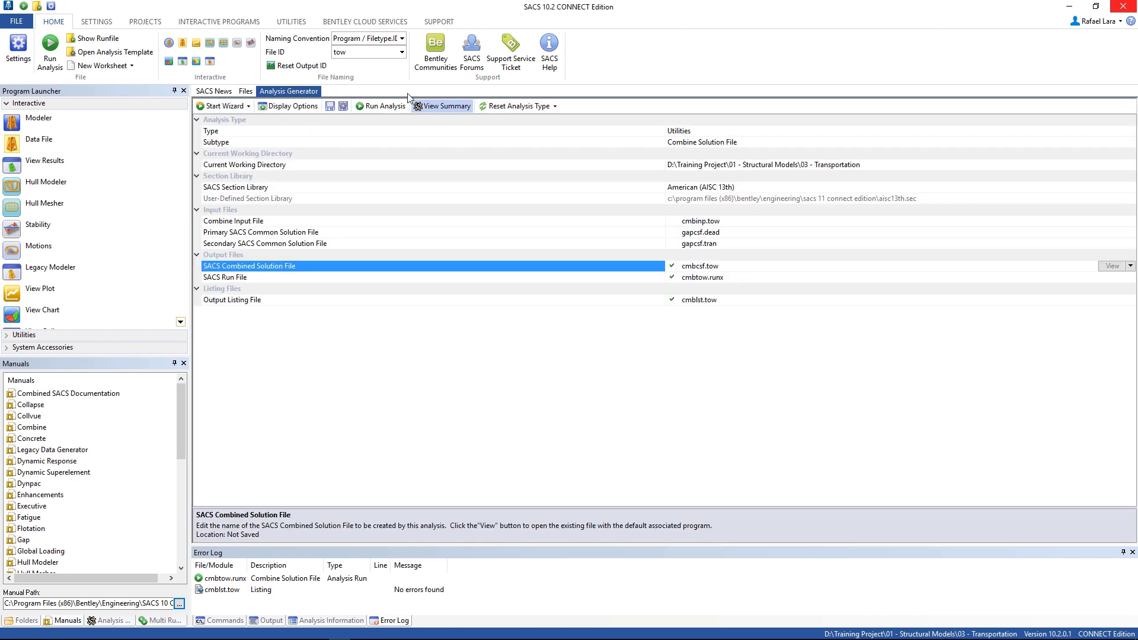
{"action": "left_click", "coordinate": [503, 107]}
{"action": "left_click", "coordinate": [598, 352]}
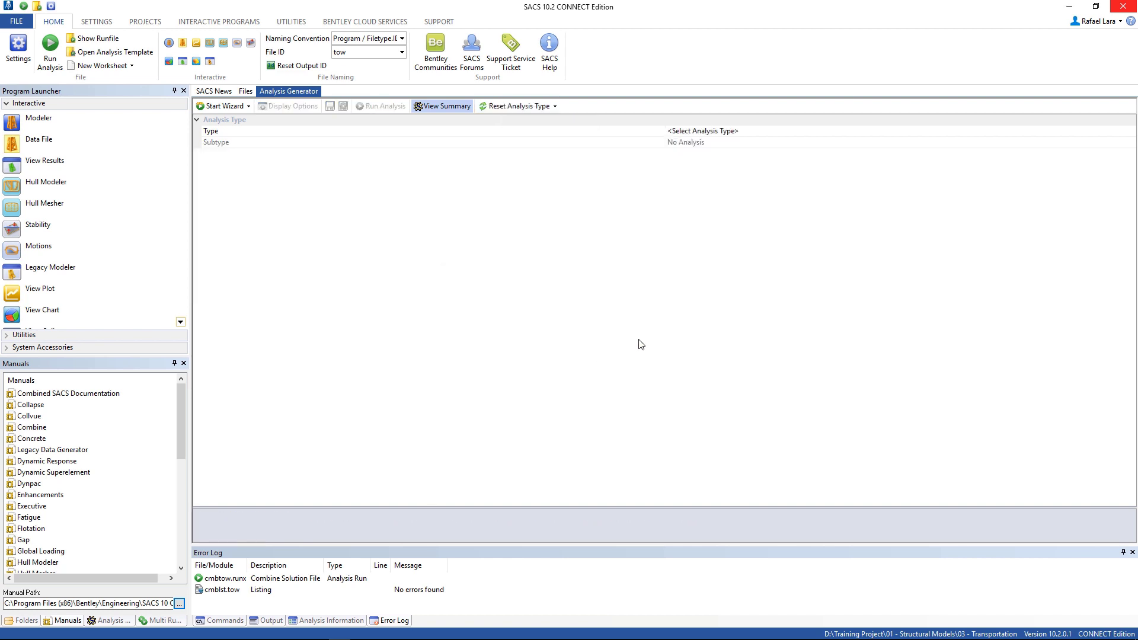
Choose Post Processing as the analysis type and set element check Use Post Input File to Yes.
{"action": "left_click", "coordinate": [735, 132]}
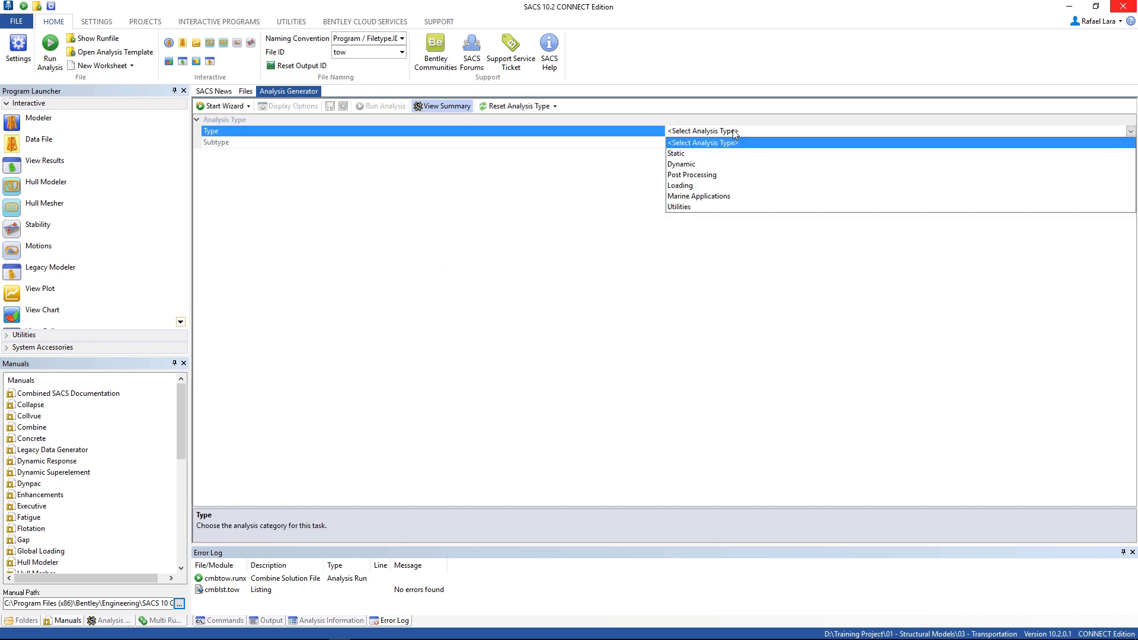
{"action": "left_click", "coordinate": [696, 180]}
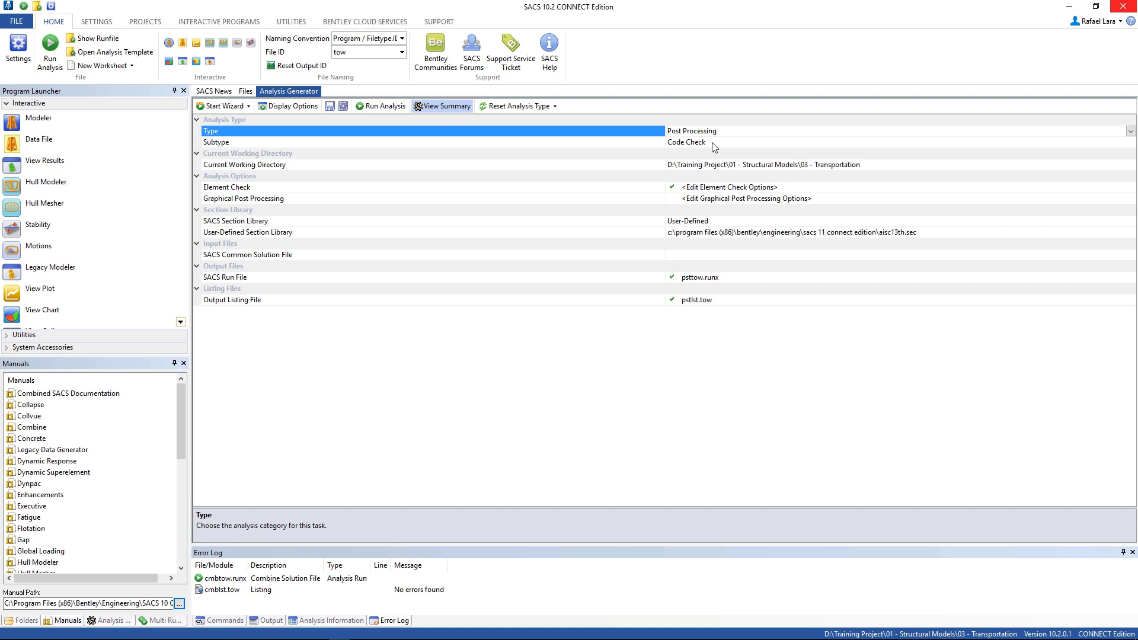
{"action": "left_click", "coordinate": [713, 188]}
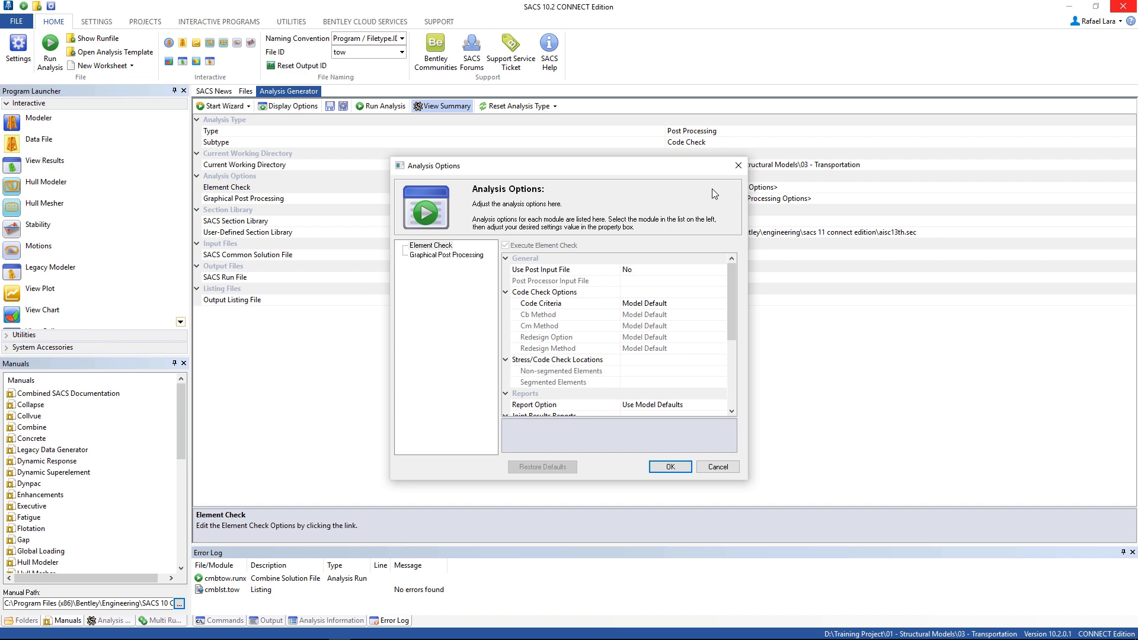
{"action": "double_click", "coordinate": [655, 272]}
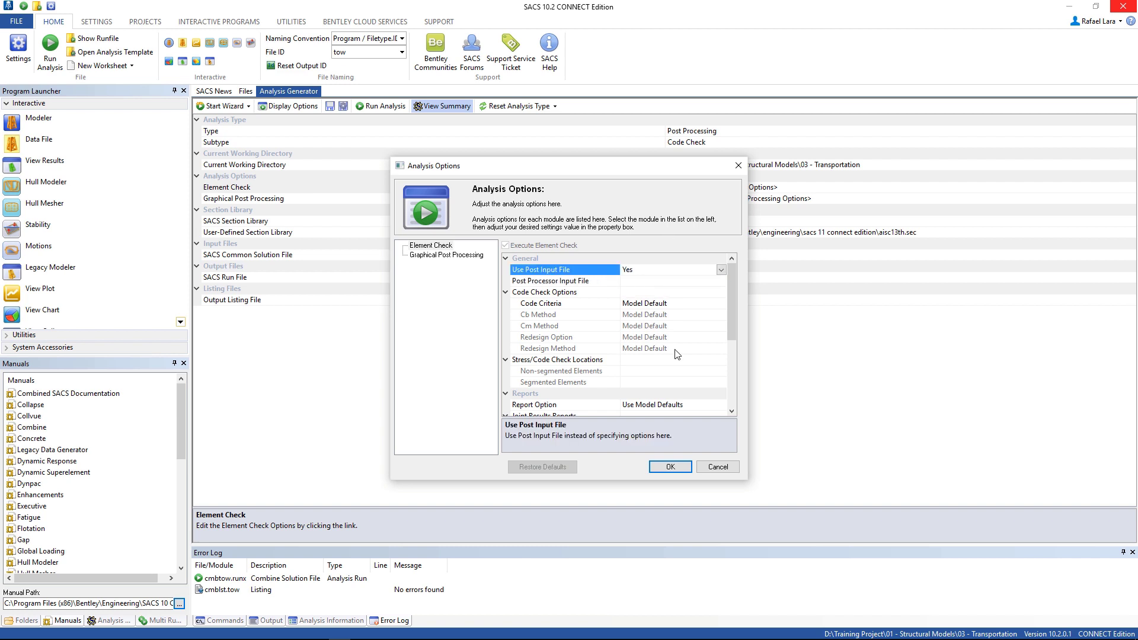
Confirm the element check options and assign pstinp.tow as the Post Processor Input File.
{"action": "left_click", "coordinate": [682, 468]}
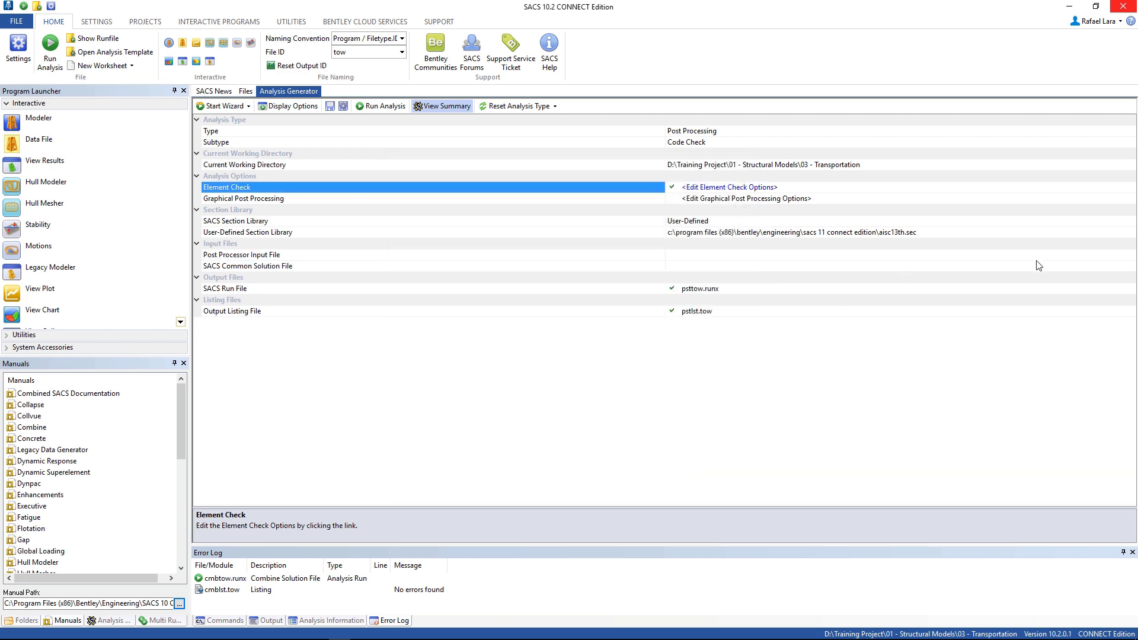
{"action": "left_click", "coordinate": [1129, 258]}
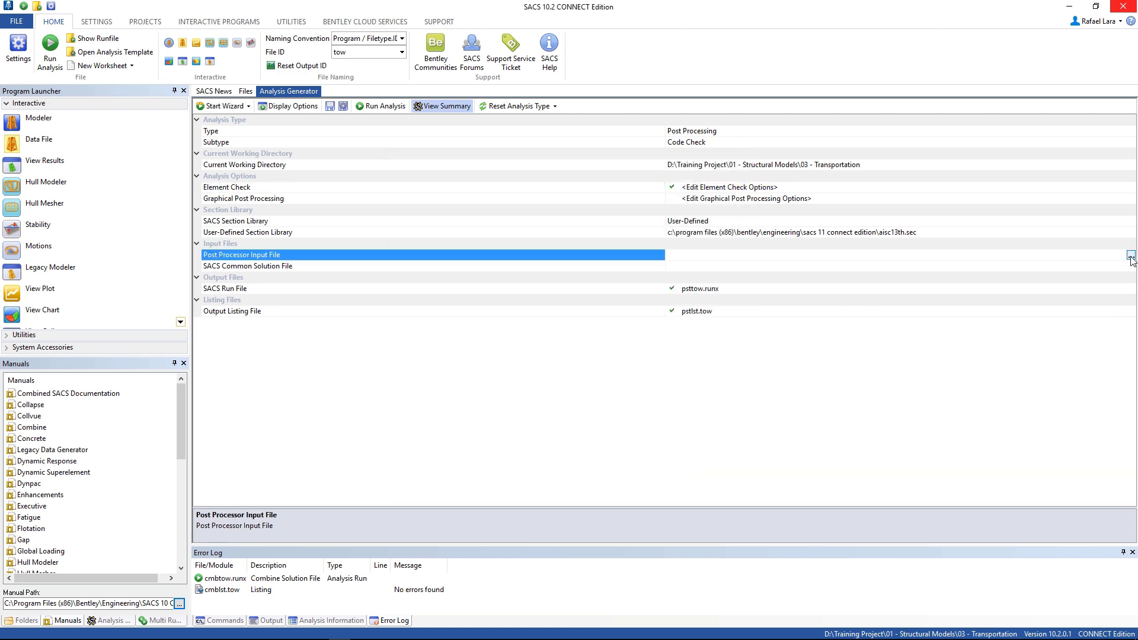
{"action": "left_click", "coordinate": [1131, 256]}
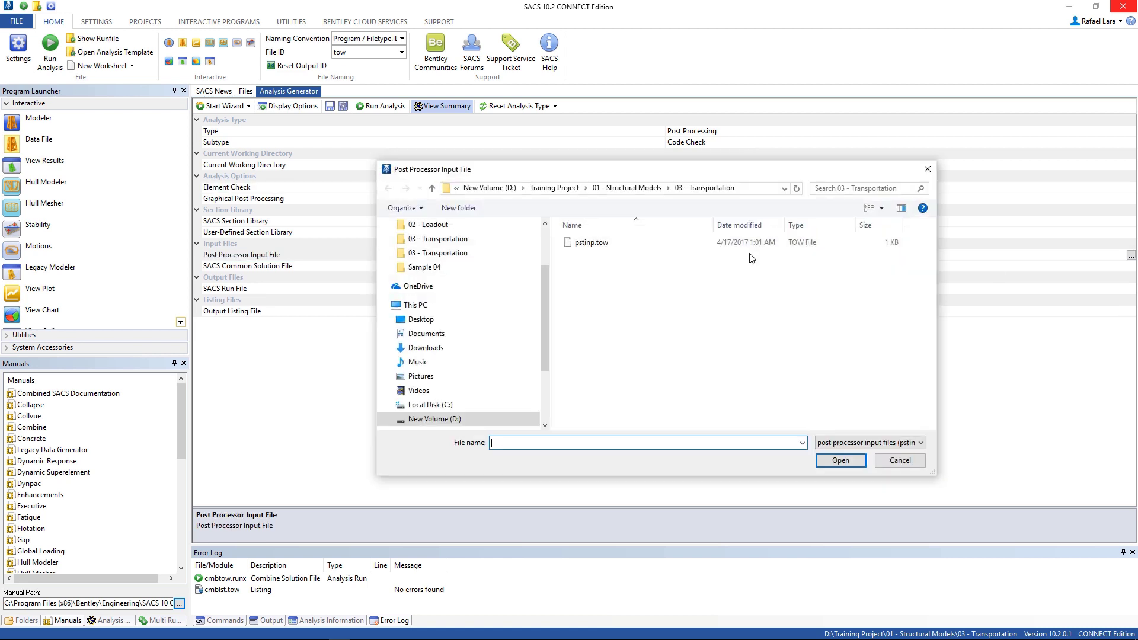
{"action": "left_click", "coordinate": [588, 246]}
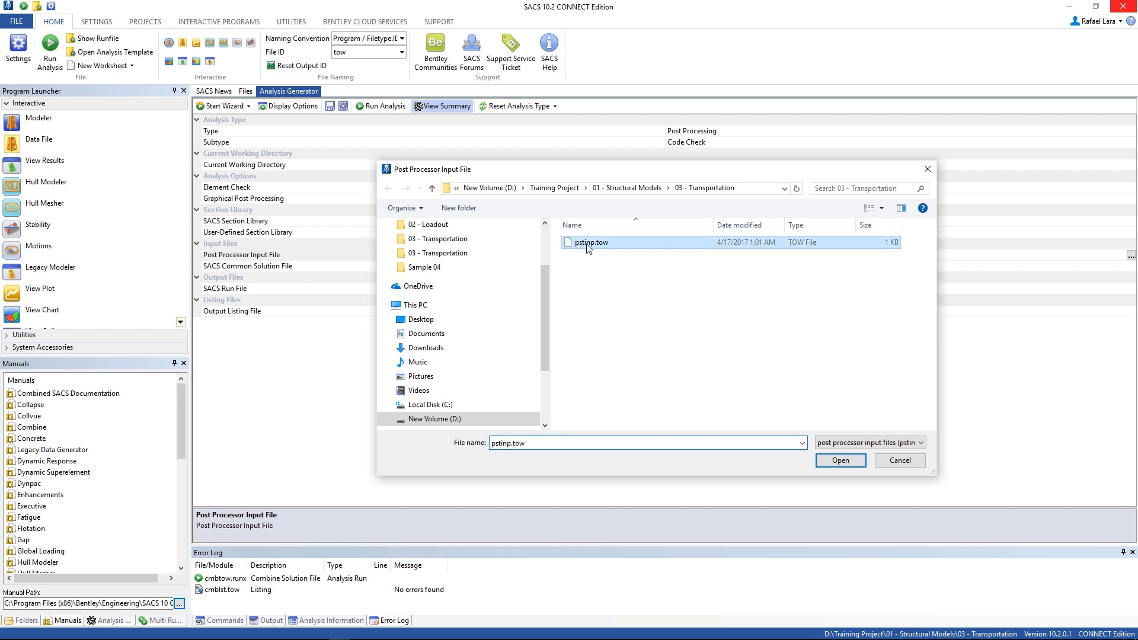
{"action": "left_click", "coordinate": [837, 462]}
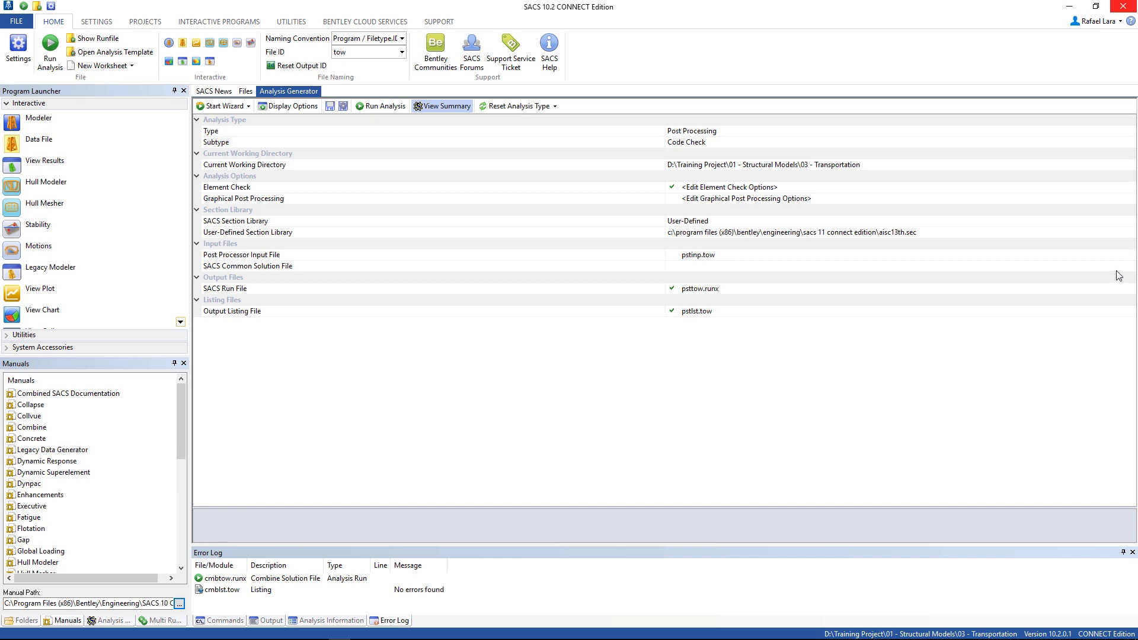
Assign cmbcsf.tow as the SACS Common Solution File and run the code check.
{"action": "left_click", "coordinate": [1128, 270]}
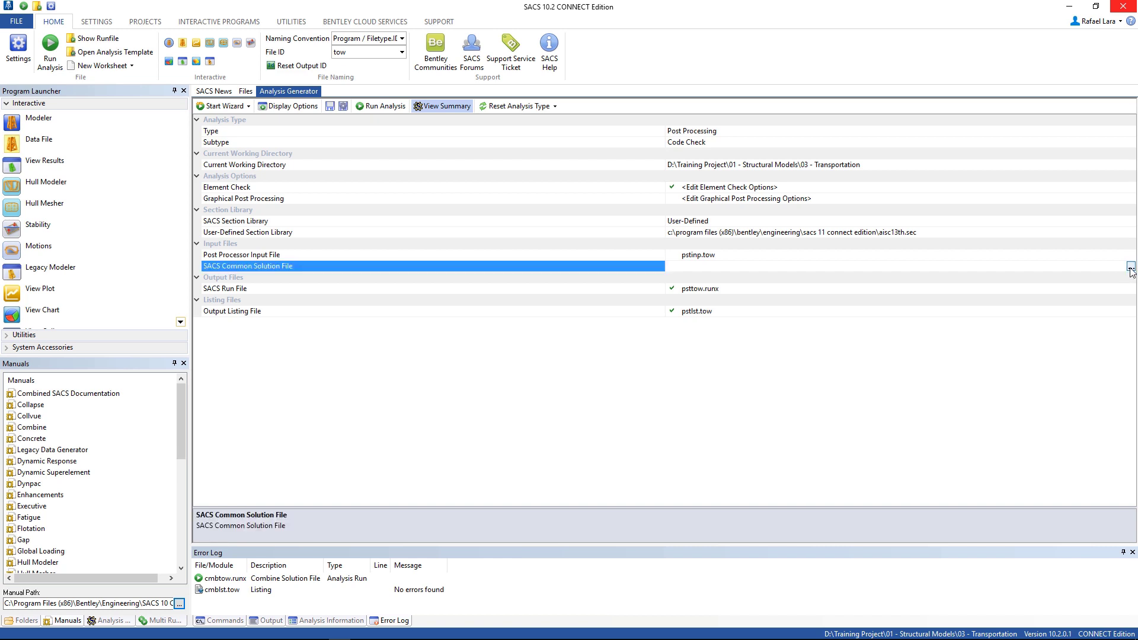
{"action": "left_click", "coordinate": [1130, 267]}
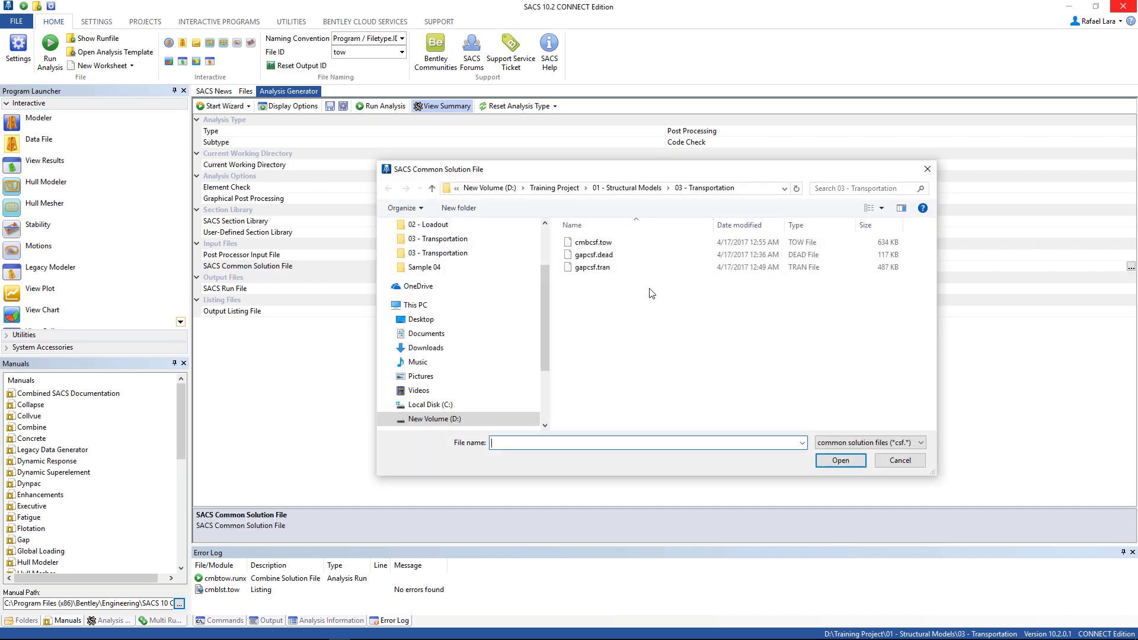
{"action": "left_click", "coordinate": [593, 242]}
{"action": "left_click", "coordinate": [831, 461]}
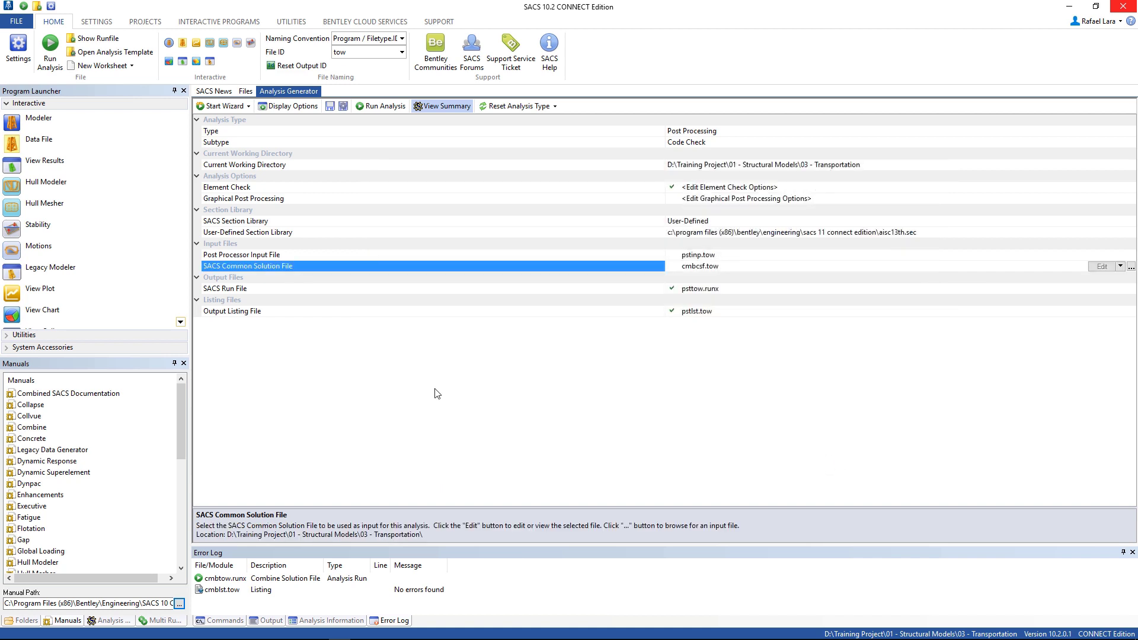
{"action": "left_click", "coordinate": [367, 109]}
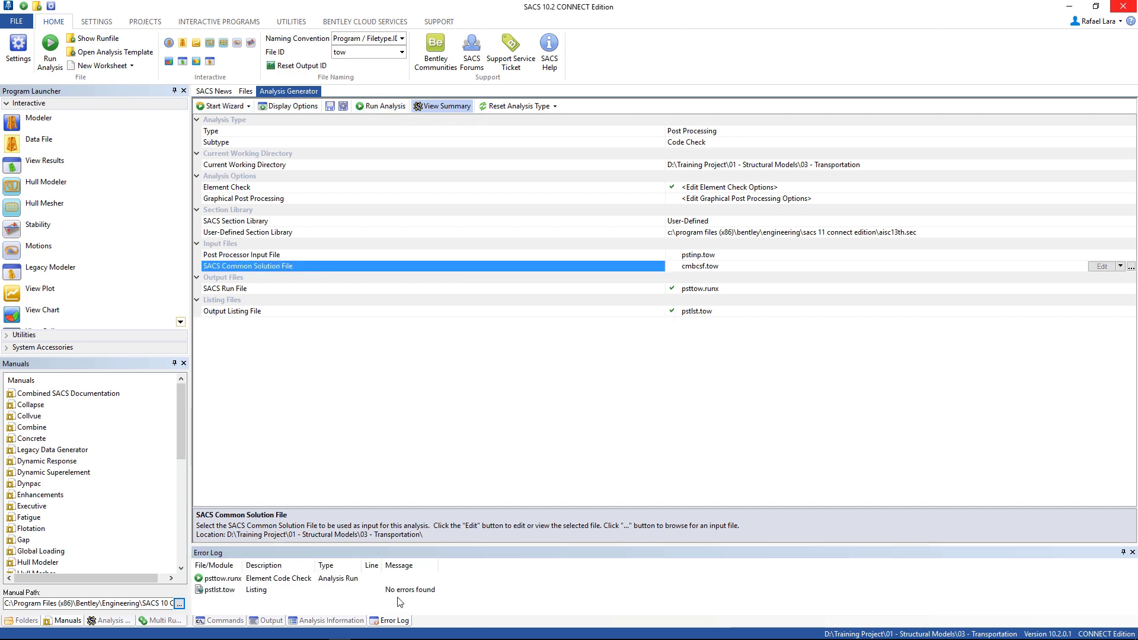
Reset the analysis type, then select Post Processing with the Tubular Connection Check subtype.
{"action": "left_click", "coordinate": [403, 590]}
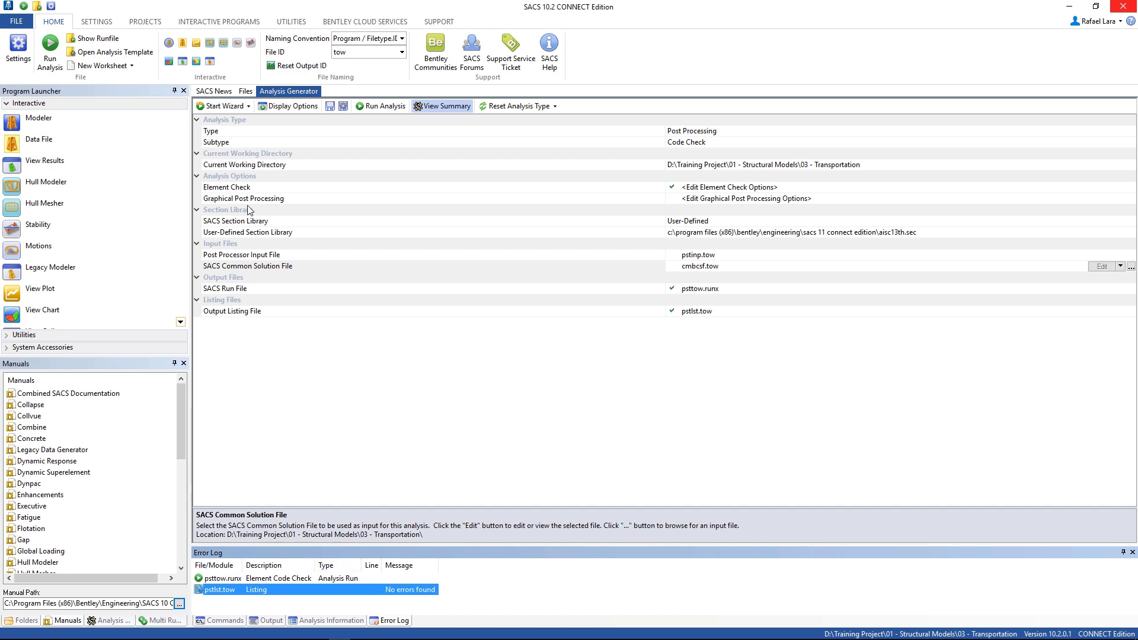
{"action": "left_click", "coordinate": [516, 110]}
{"action": "left_click", "coordinate": [612, 352]}
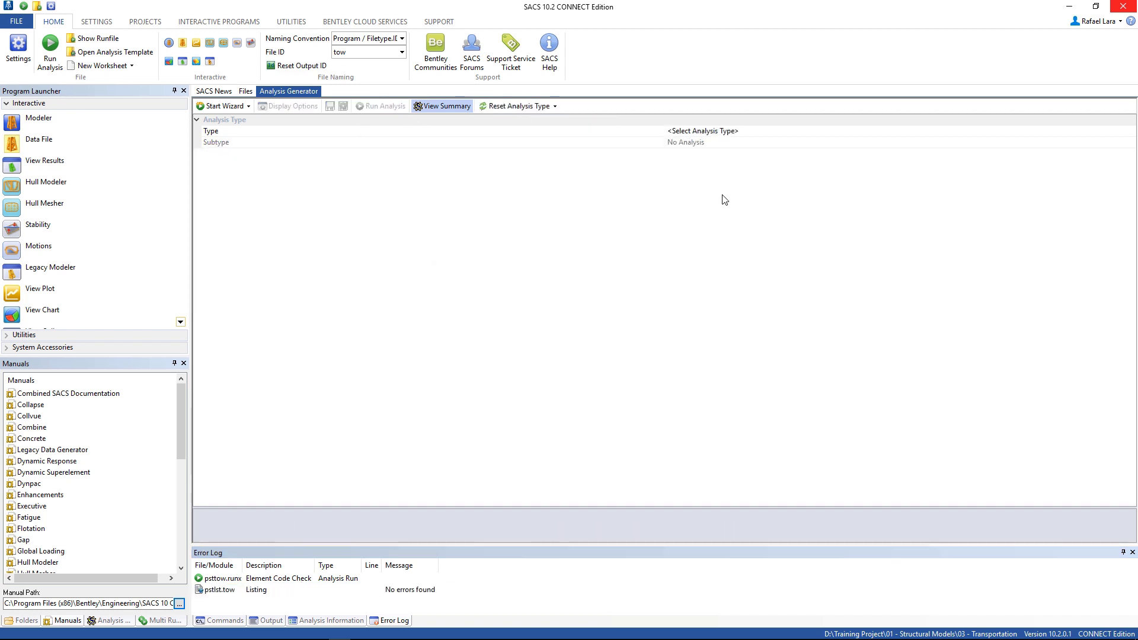
{"action": "left_click", "coordinate": [718, 135]}
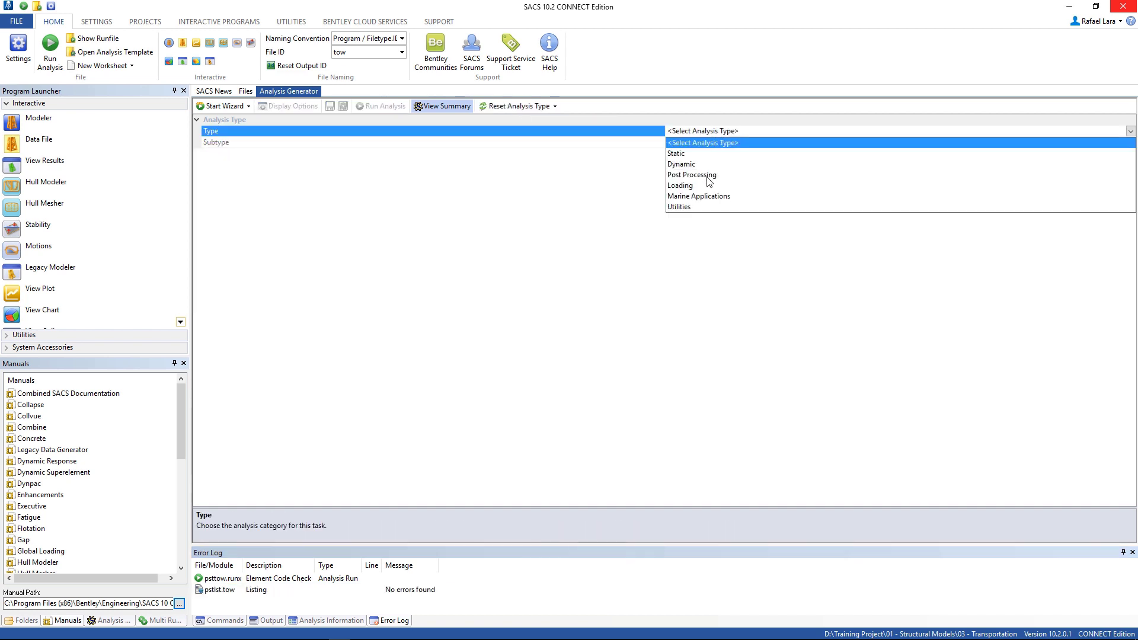
{"action": "left_click", "coordinate": [710, 175]}
{"action": "left_click", "coordinate": [728, 143]}
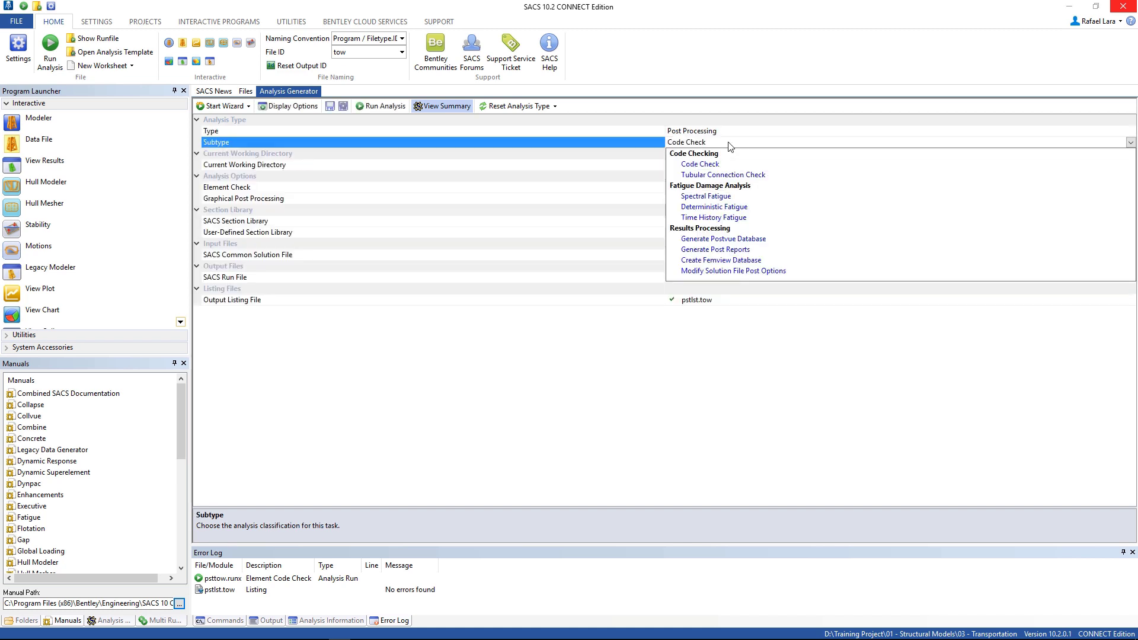
{"action": "left_click", "coordinate": [723, 175]}
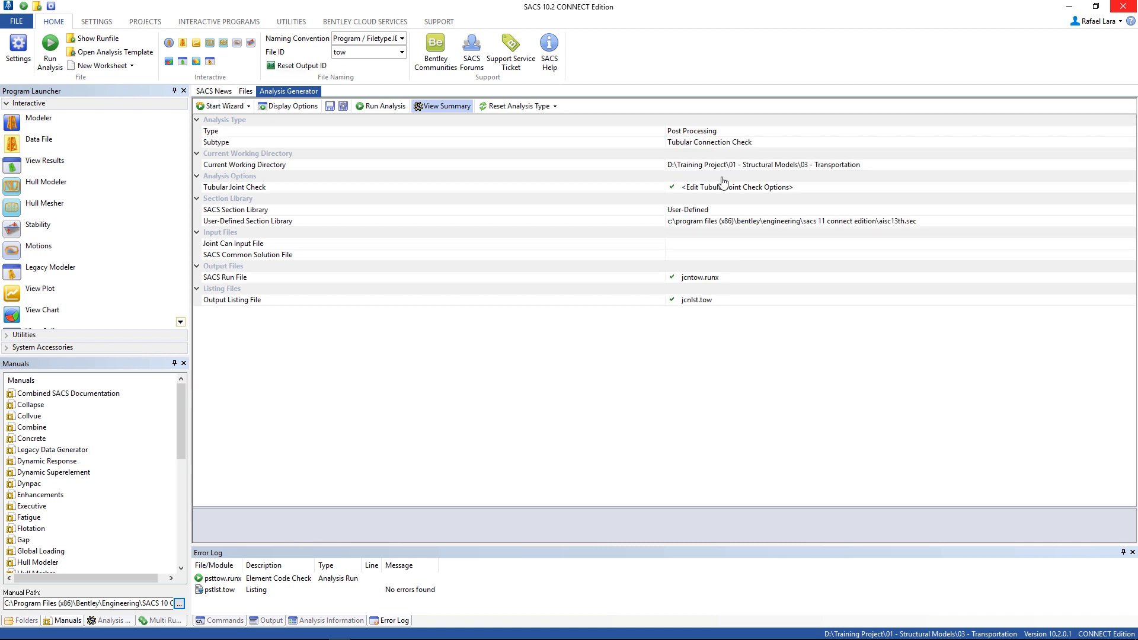
Assign jcninp.dat as the Joint Can Input File and use the American (AISC 13th) section library.
{"action": "left_click", "coordinate": [1131, 244]}
{"action": "left_click", "coordinate": [1131, 244]}
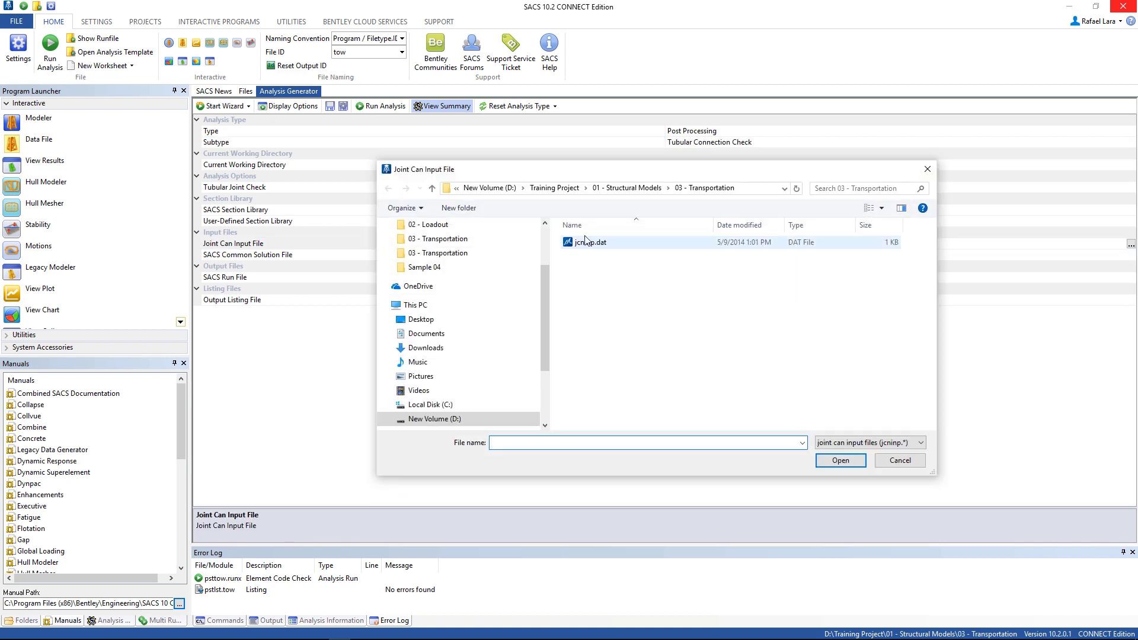
{"action": "left_click", "coordinate": [571, 242]}
{"action": "left_click", "coordinate": [839, 462]}
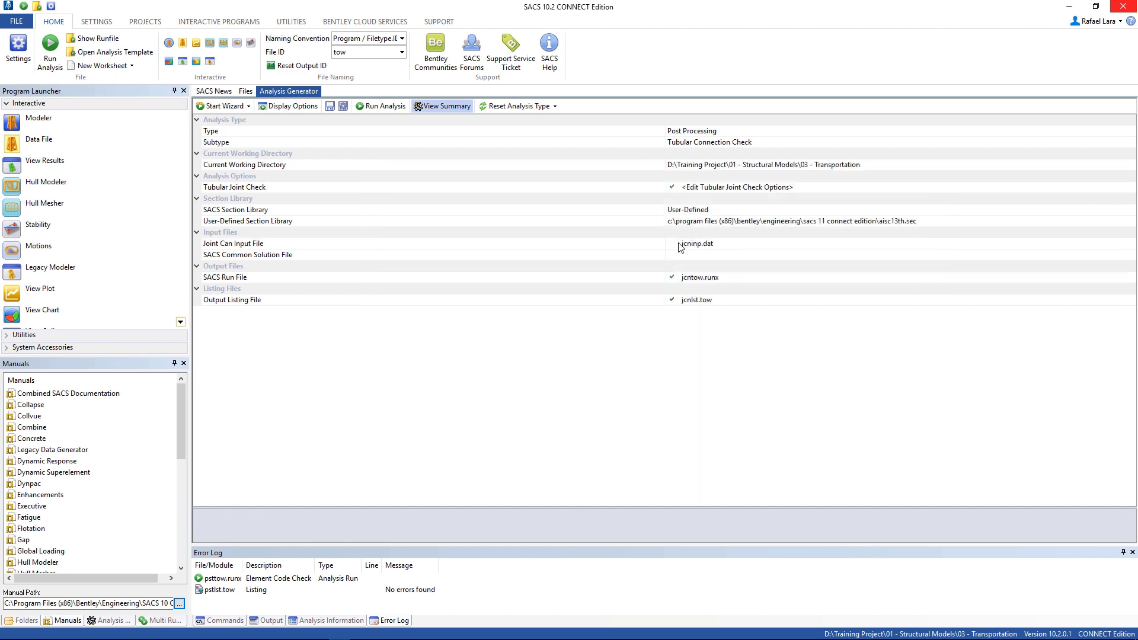
{"action": "left_click", "coordinate": [1064, 214]}
{"action": "scroll", "coordinate": [1018, 260], "scroll_direction": "up", "scroll_amount": 1}
{"action": "left_click", "coordinate": [729, 223]}
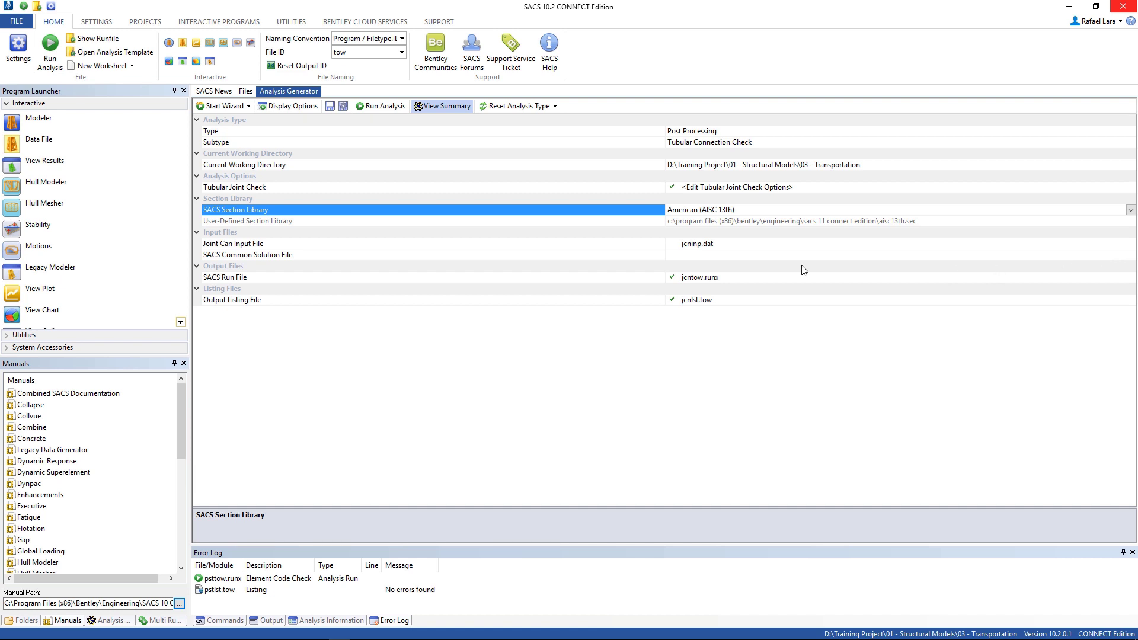
Assign cmbcsf.tow as the SACS Common Solution File and run the tubular connection check.
{"action": "left_click", "coordinate": [1129, 259]}
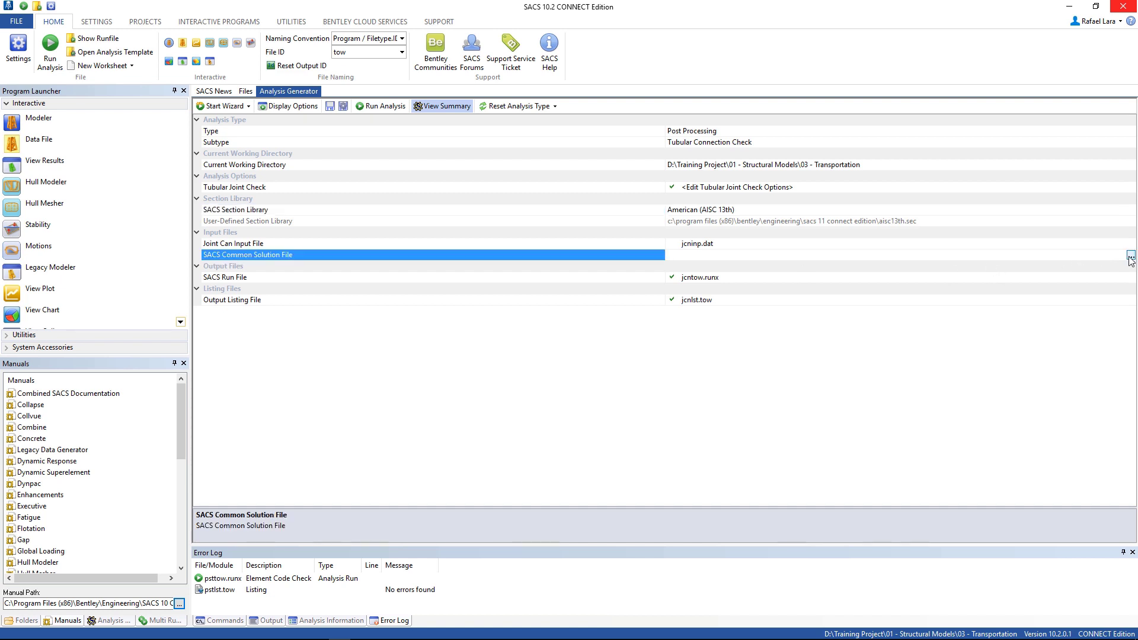
{"action": "left_click", "coordinate": [1131, 257]}
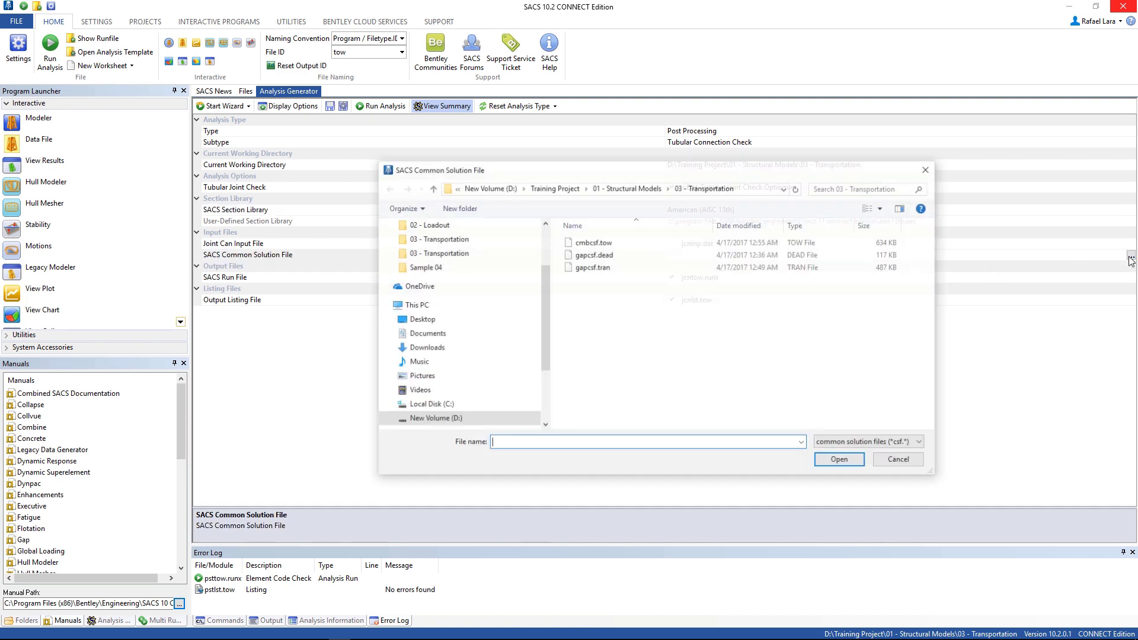
{"action": "left_click", "coordinate": [611, 243]}
{"action": "left_click", "coordinate": [836, 462]}
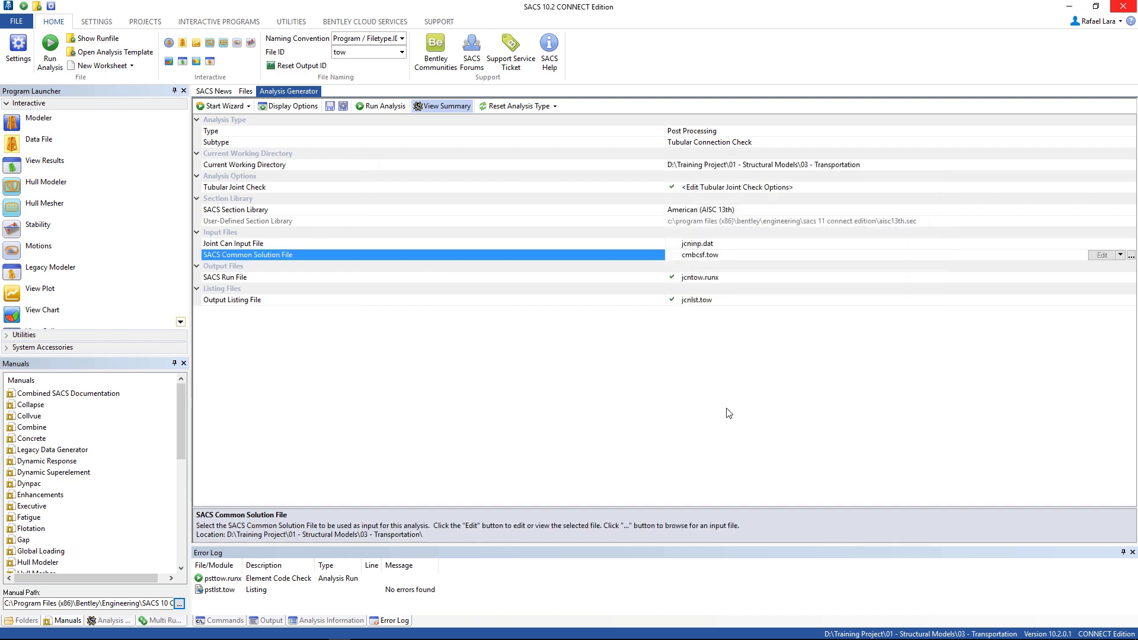
{"action": "left_click", "coordinate": [380, 107]}
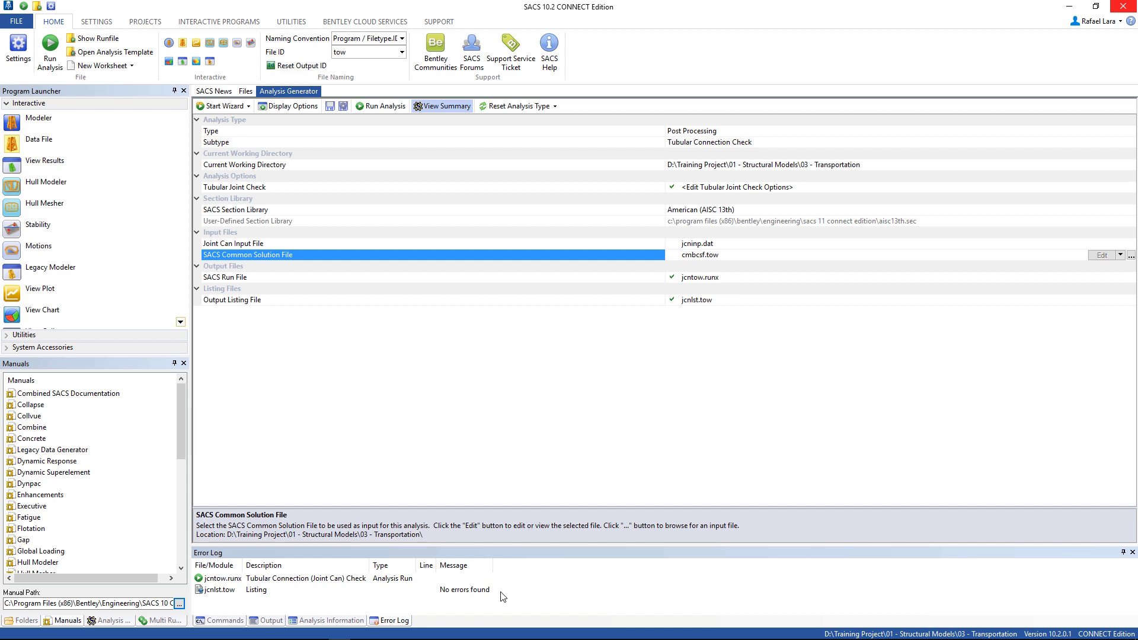
Reset the analysis type again and set it to Post Processing.
{"action": "left_click", "coordinate": [246, 92]}
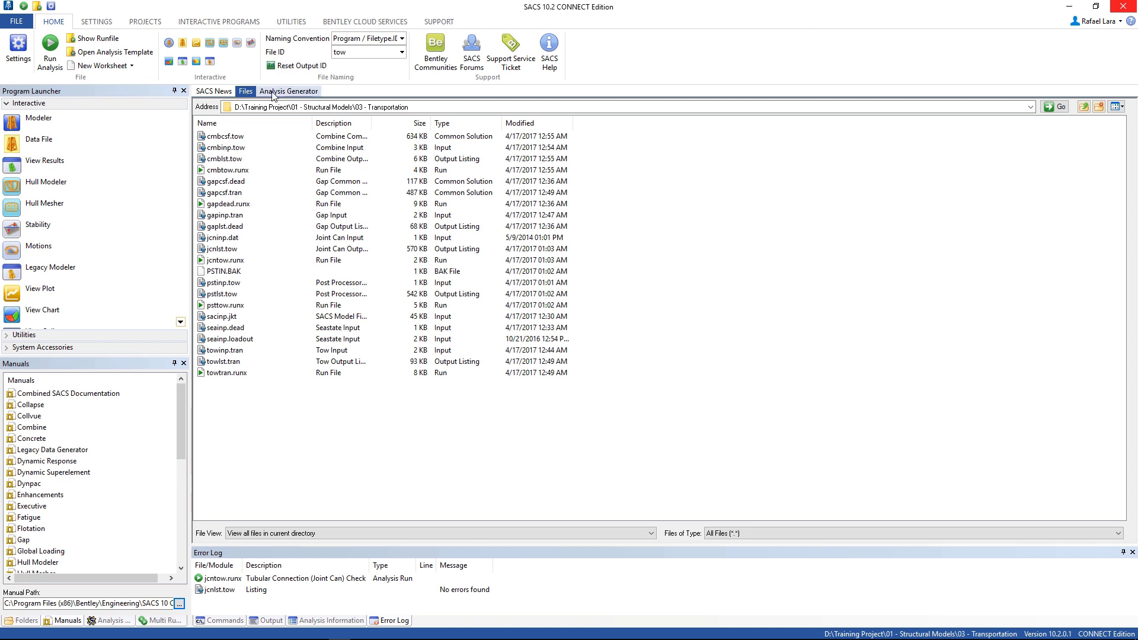
{"action": "left_click", "coordinate": [274, 92]}
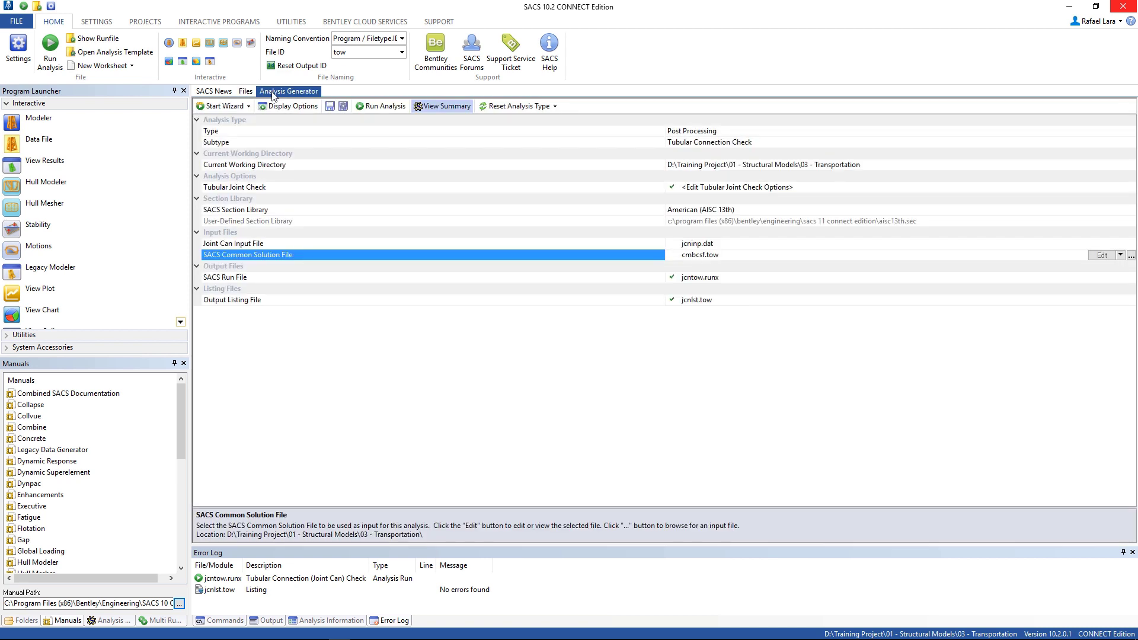
{"action": "left_click", "coordinate": [511, 107]}
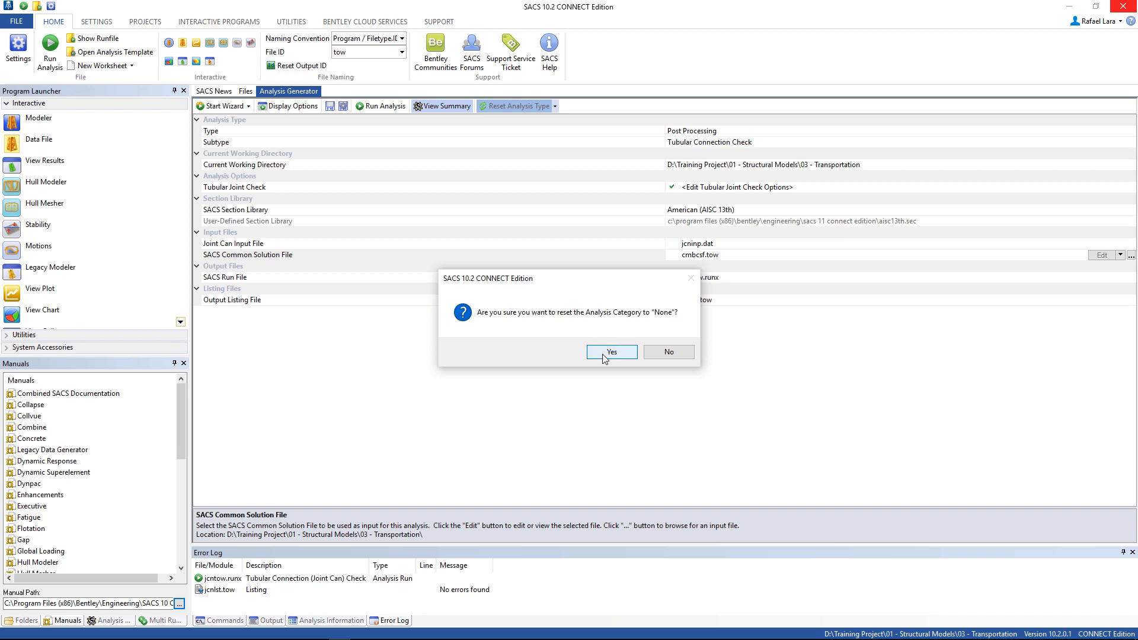
{"action": "left_click", "coordinate": [602, 354]}
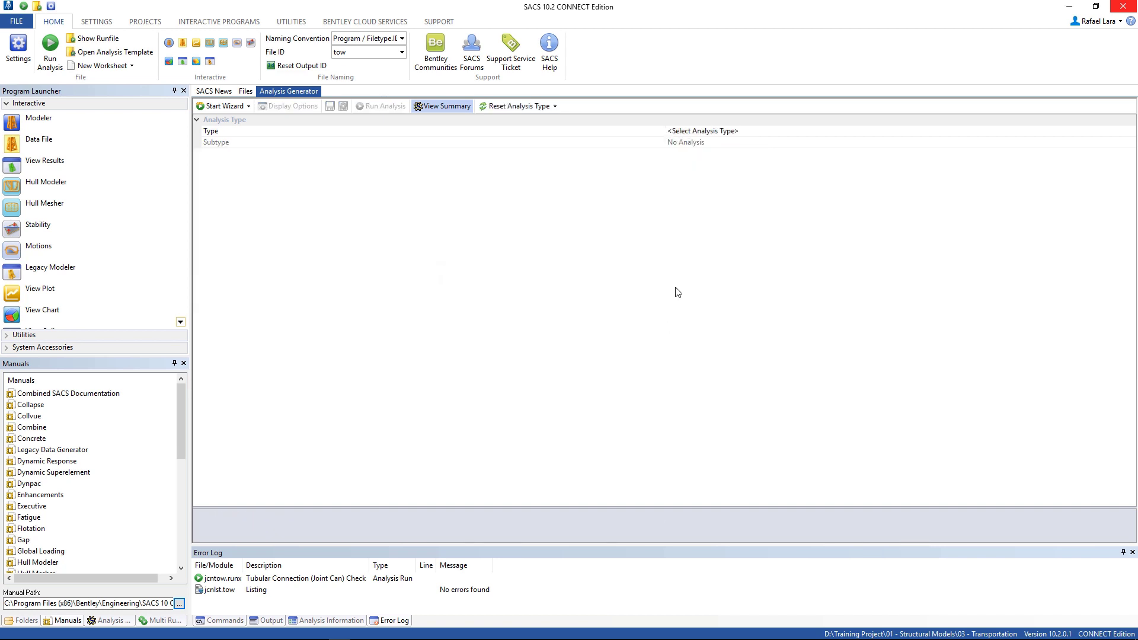
{"action": "left_click", "coordinate": [706, 132]}
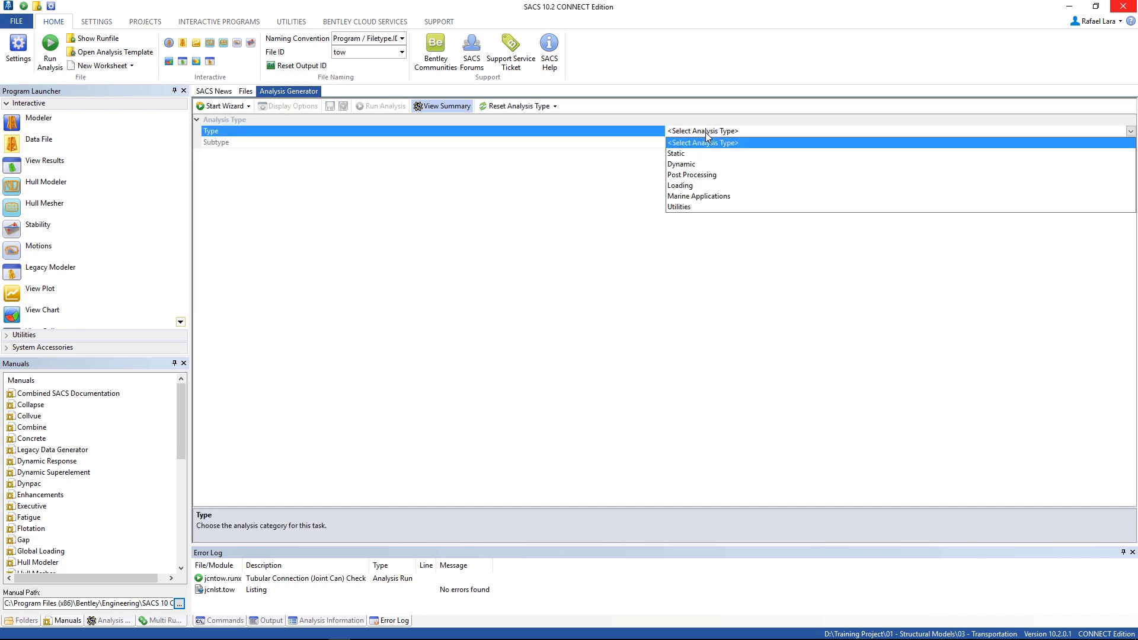
{"action": "left_click", "coordinate": [690, 175]}
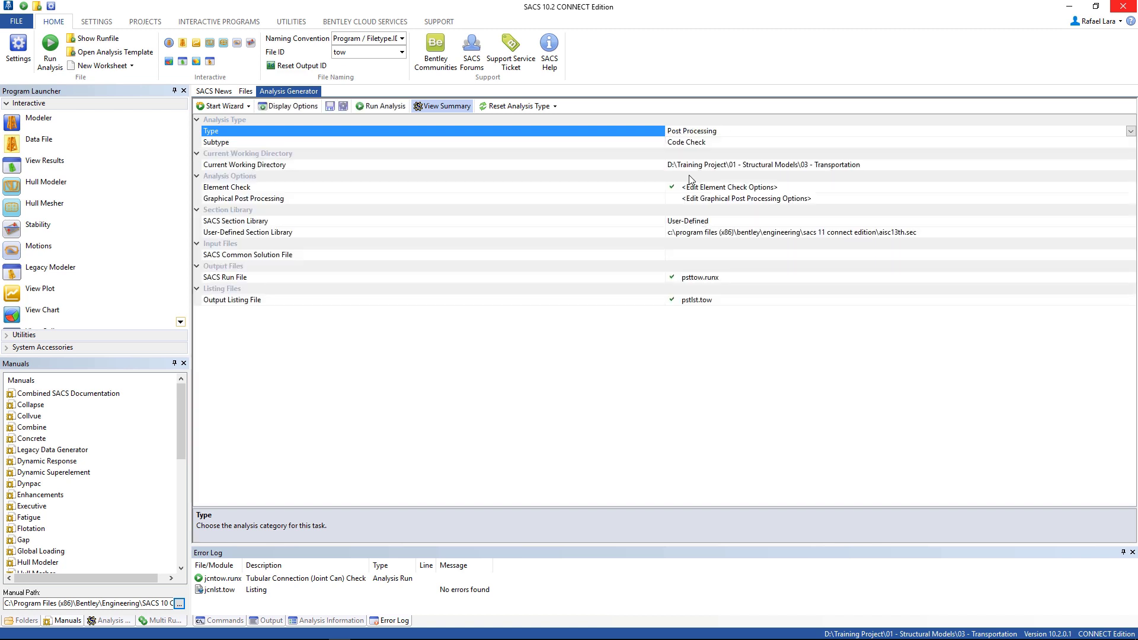
Set the subtype to Generate Postvue Database and assign sacinp.jkt as the SACS Model File.
{"action": "left_click", "coordinate": [710, 143]}
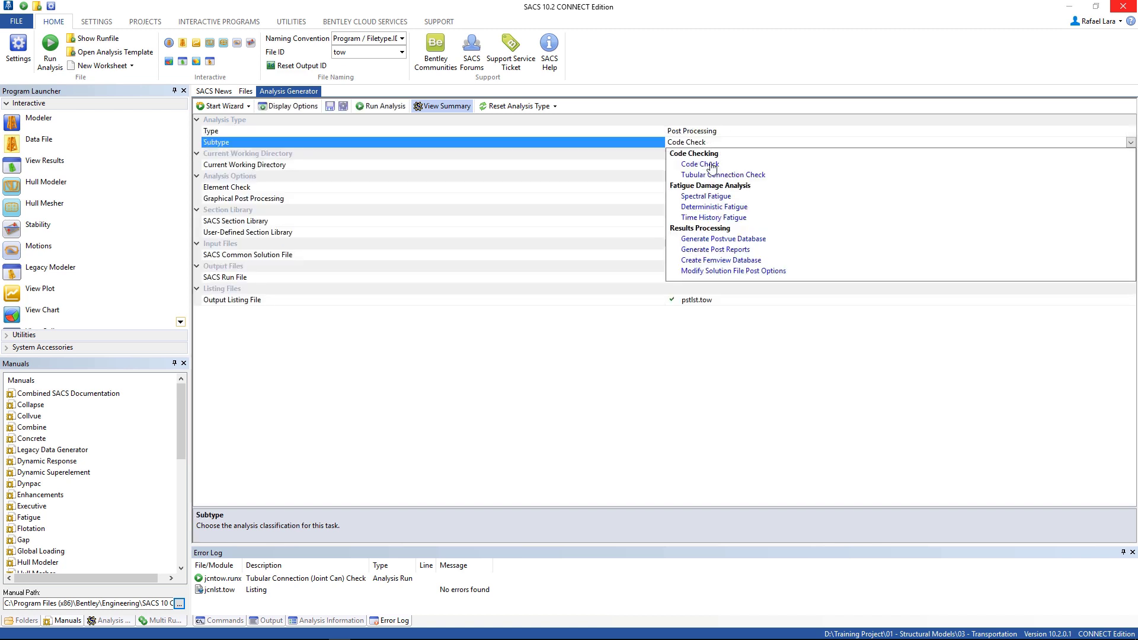
{"action": "left_click", "coordinate": [726, 240]}
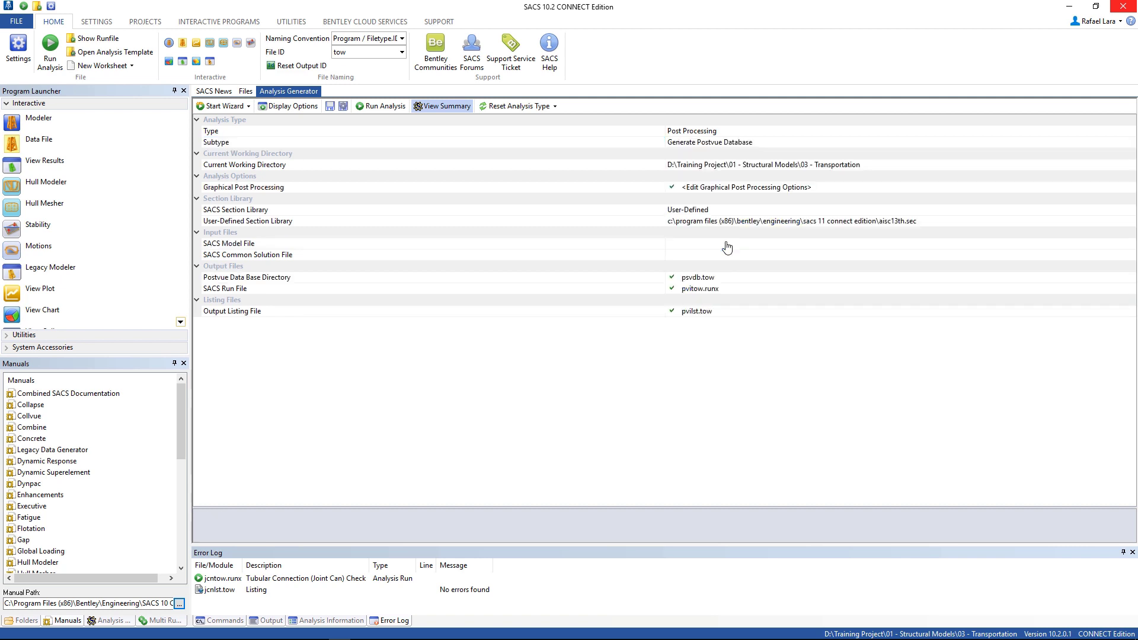
{"action": "left_click", "coordinate": [1128, 244]}
{"action": "left_click", "coordinate": [1131, 244]}
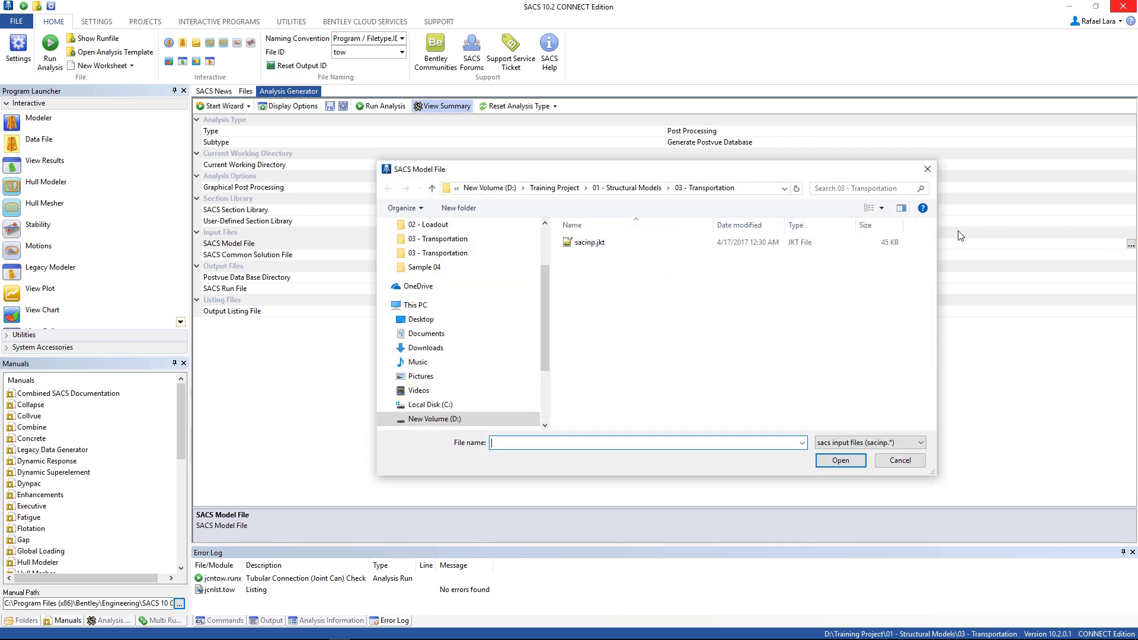
{"action": "left_click", "coordinate": [585, 243]}
{"action": "left_click", "coordinate": [840, 460]}
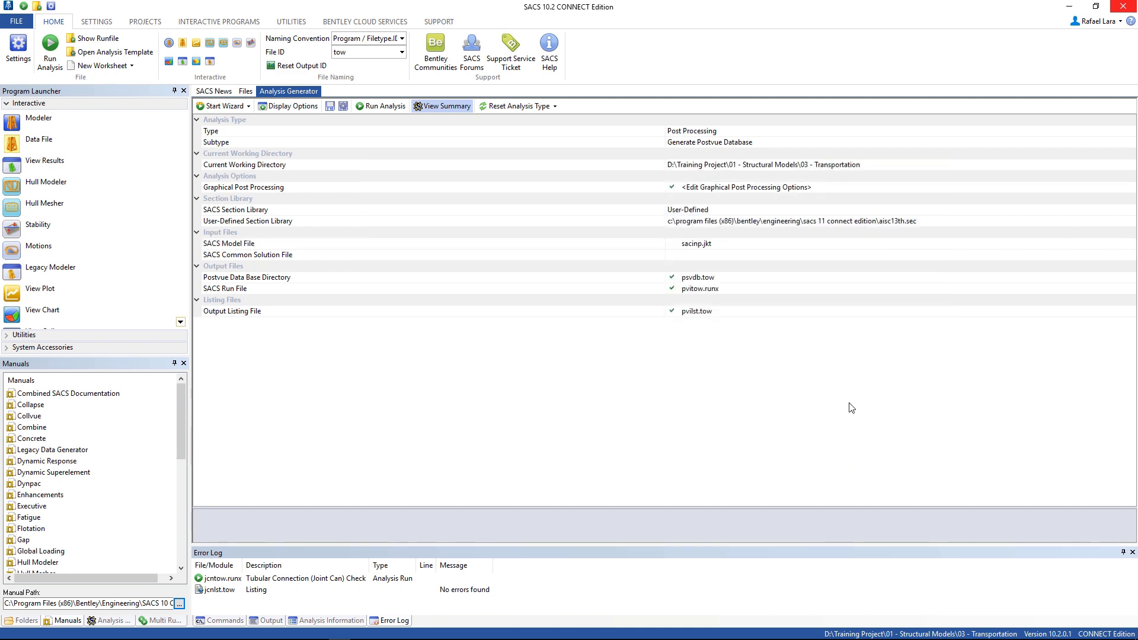
Assign cmbcsf.tow as the common solution file and choose the American (AISC 13th) section library.
{"action": "left_click", "coordinate": [1129, 255]}
{"action": "left_click", "coordinate": [1130, 256]}
{"action": "left_click", "coordinate": [585, 237]}
{"action": "left_click", "coordinate": [840, 461]}
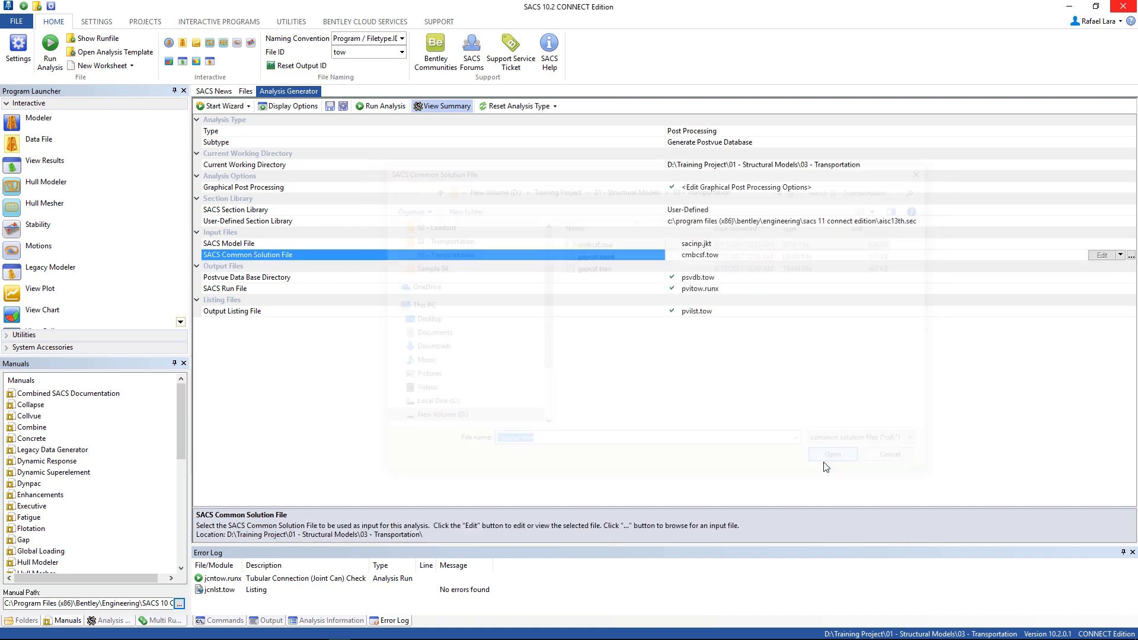
{"action": "left_click", "coordinate": [725, 212]}
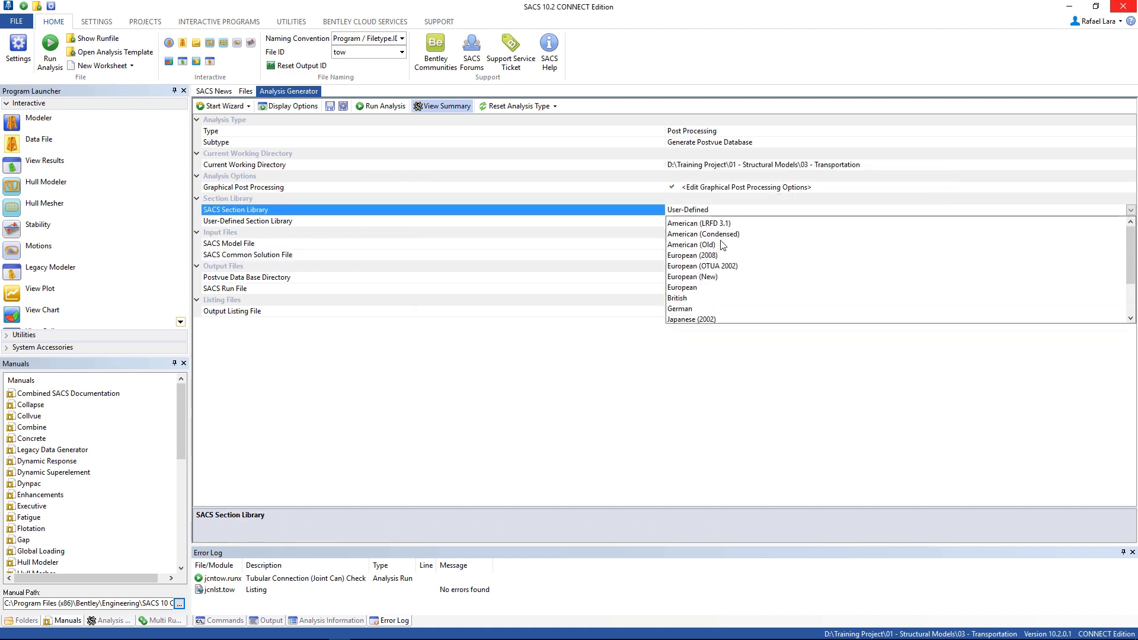
{"action": "left_click", "coordinate": [717, 224]}
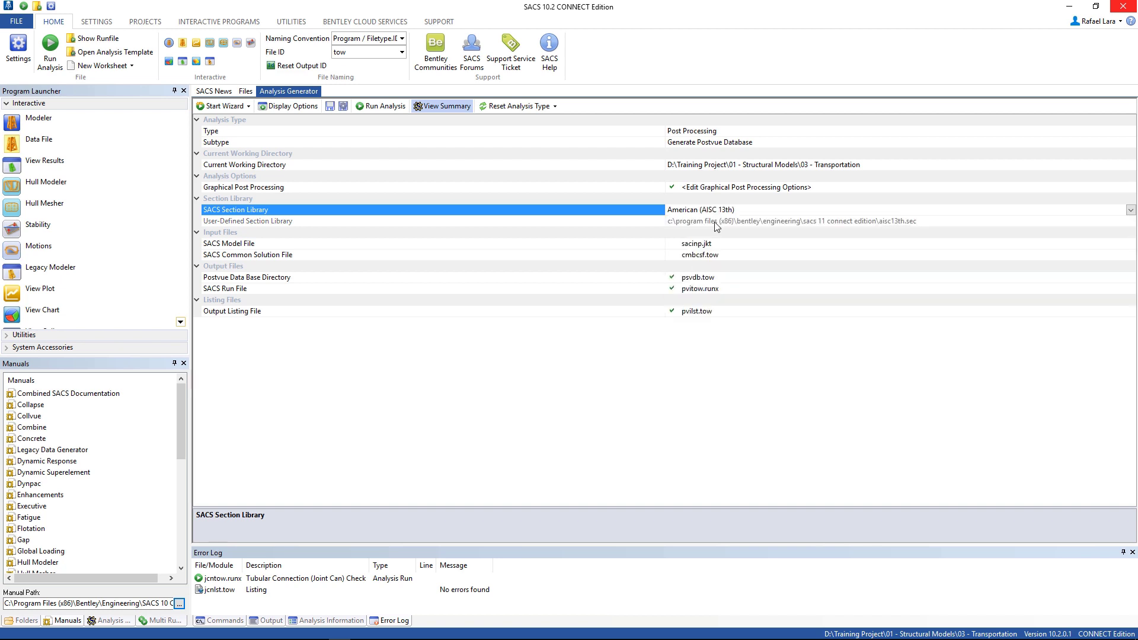
Turn on Use Post Input File and assign pstinp.tow as the Post Processor Input File.
{"action": "left_click", "coordinate": [750, 188]}
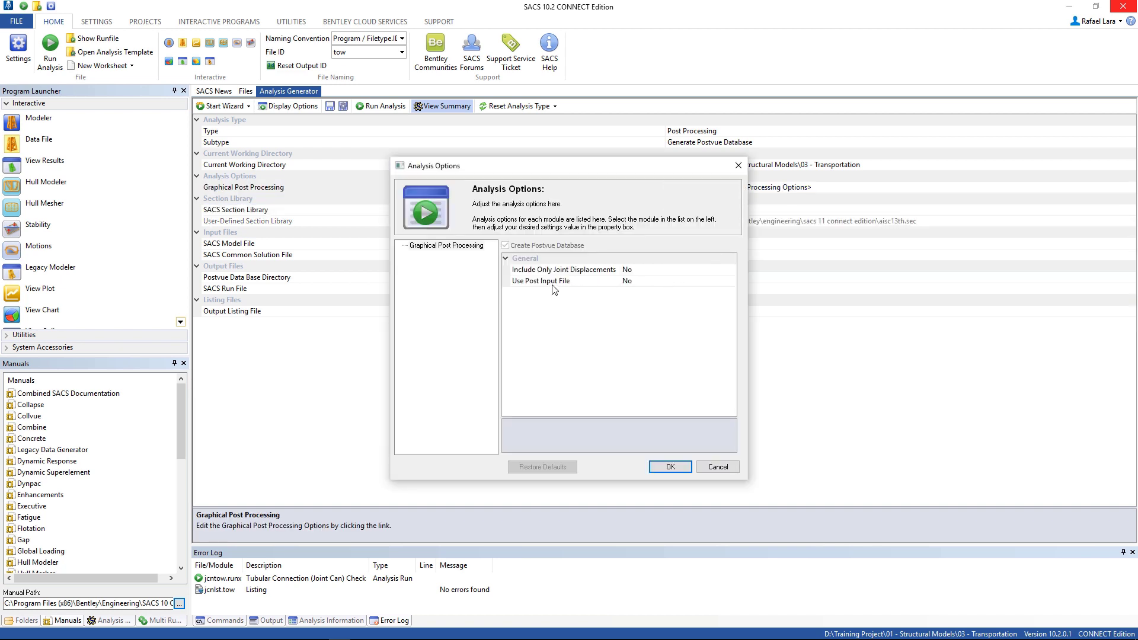
{"action": "left_click", "coordinate": [671, 283]}
{"action": "left_click", "coordinate": [647, 304]}
{"action": "left_click", "coordinate": [666, 468]}
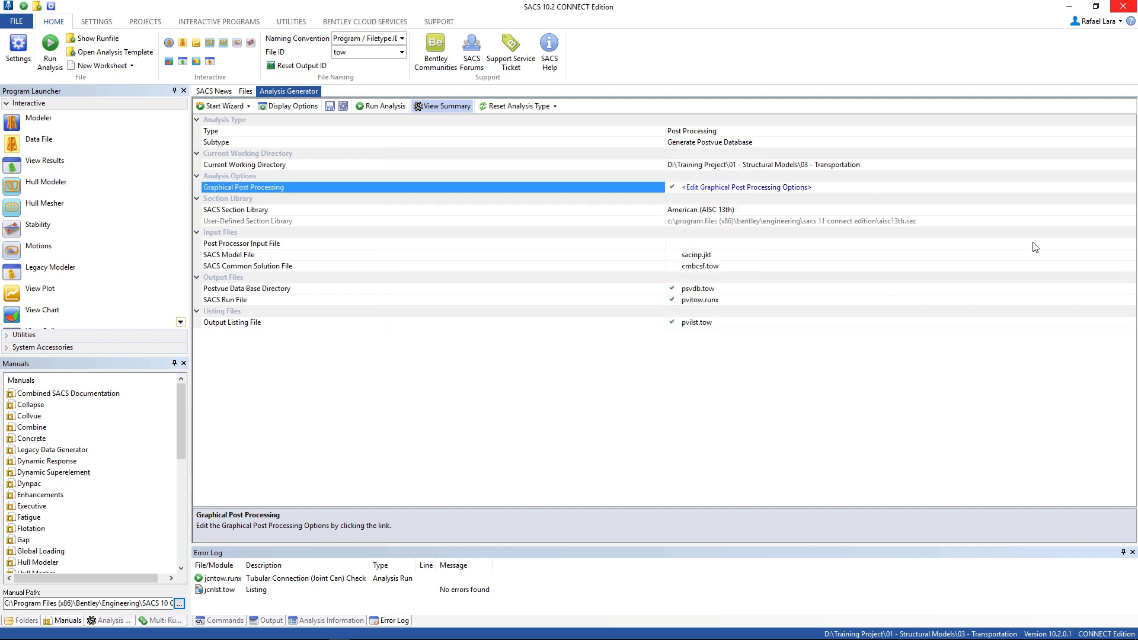
{"action": "left_click", "coordinate": [1129, 245]}
{"action": "left_click", "coordinate": [1130, 245]}
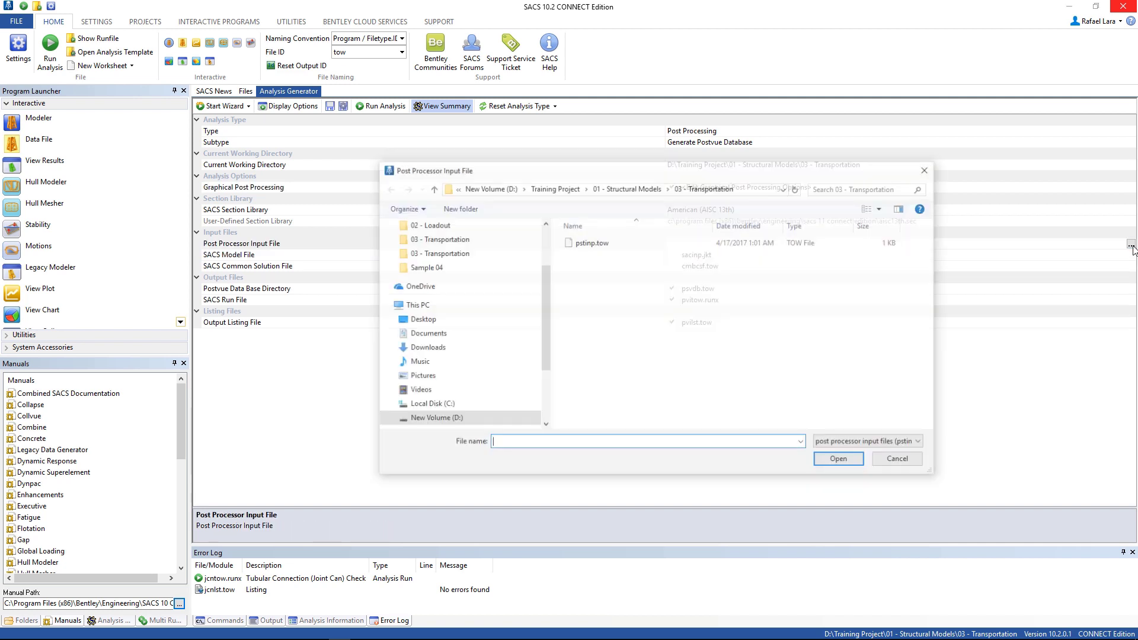
{"action": "left_click", "coordinate": [714, 243]}
{"action": "left_click", "coordinate": [830, 461]}
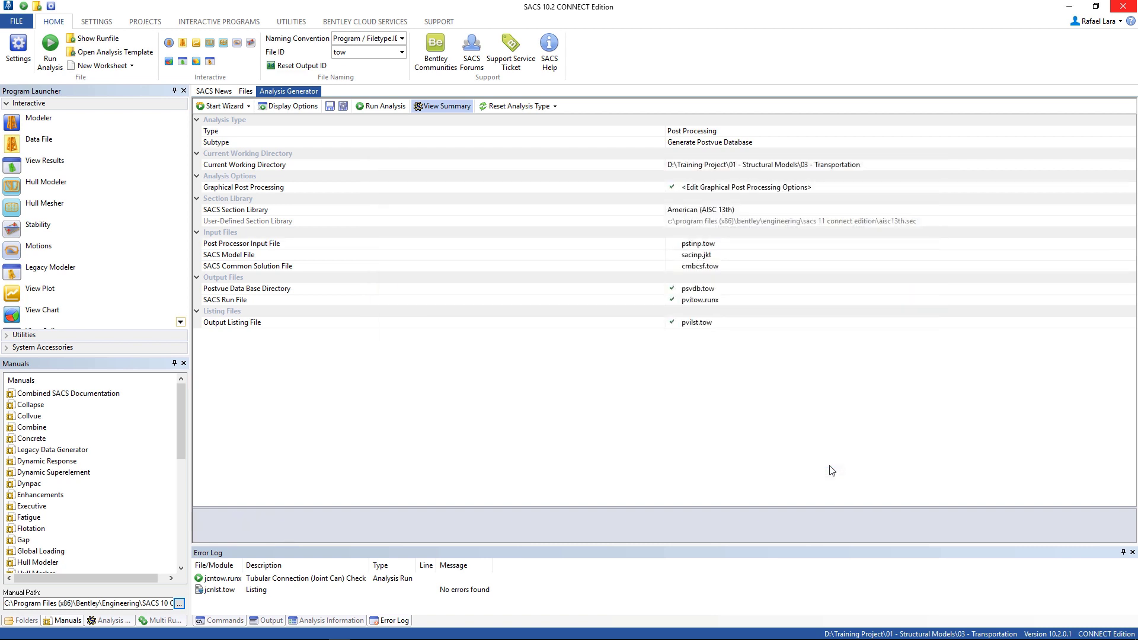
Run the Postvue database generation, check the psvdb.tow log entry, and list the working folder's files.
{"action": "left_click", "coordinate": [373, 109]}
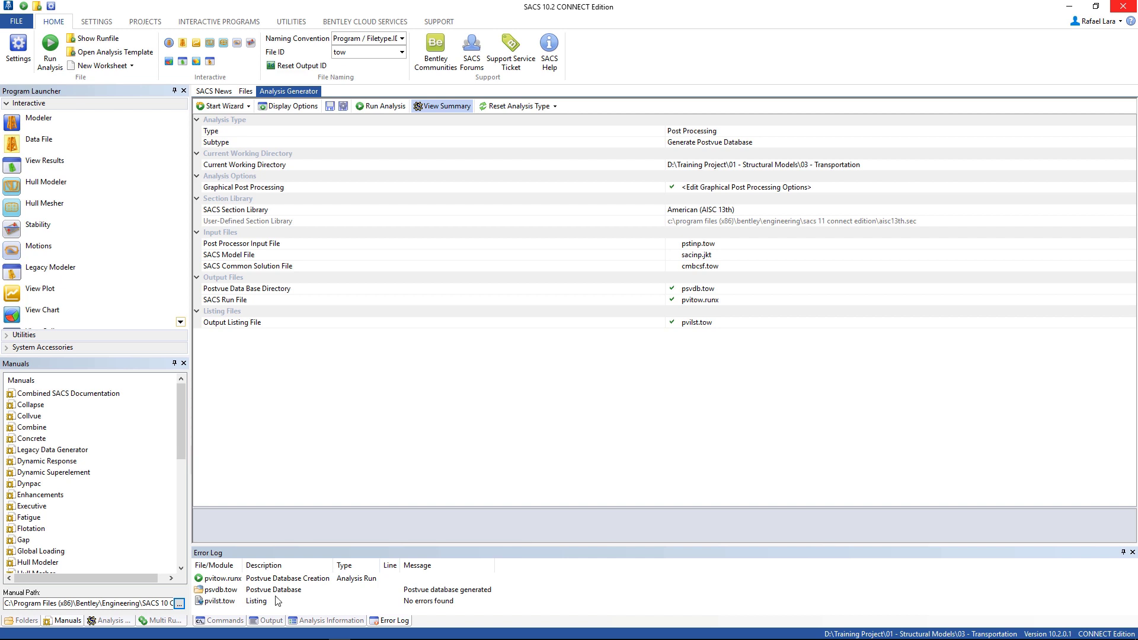
{"action": "left_click", "coordinate": [221, 591]}
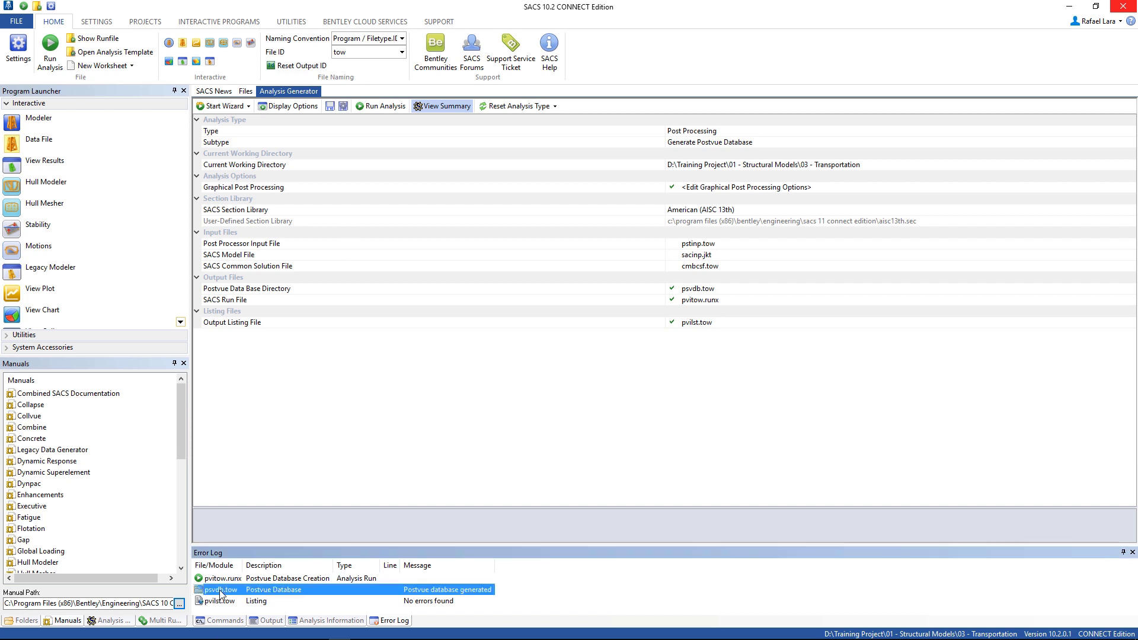
{"action": "left_click", "coordinate": [244, 91]}
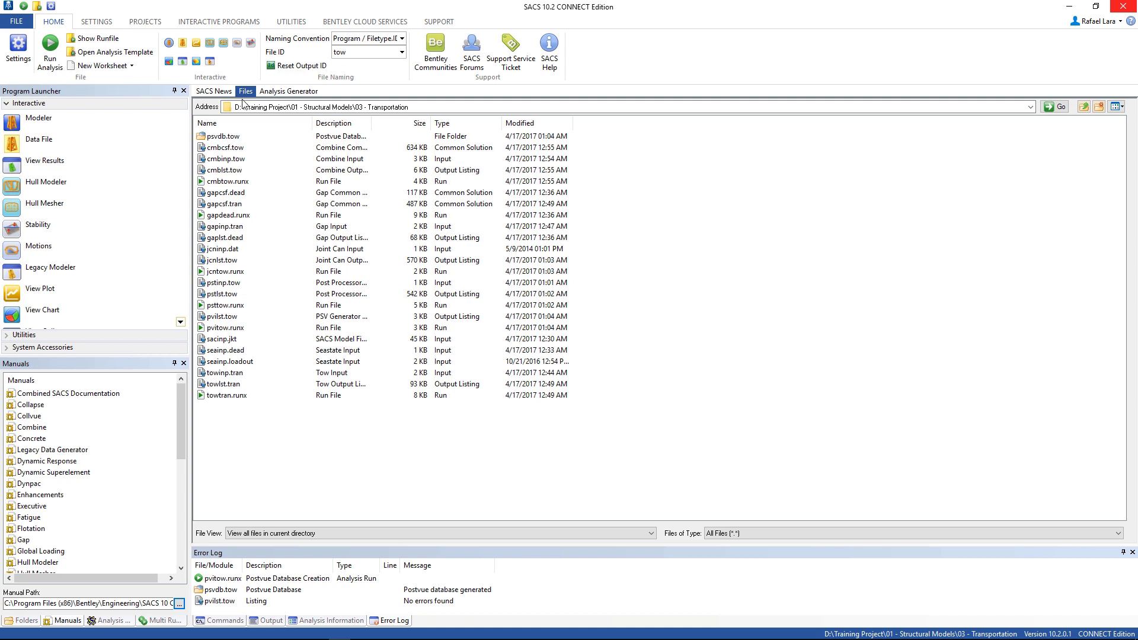
{"action": "double_click", "coordinate": [224, 171]}
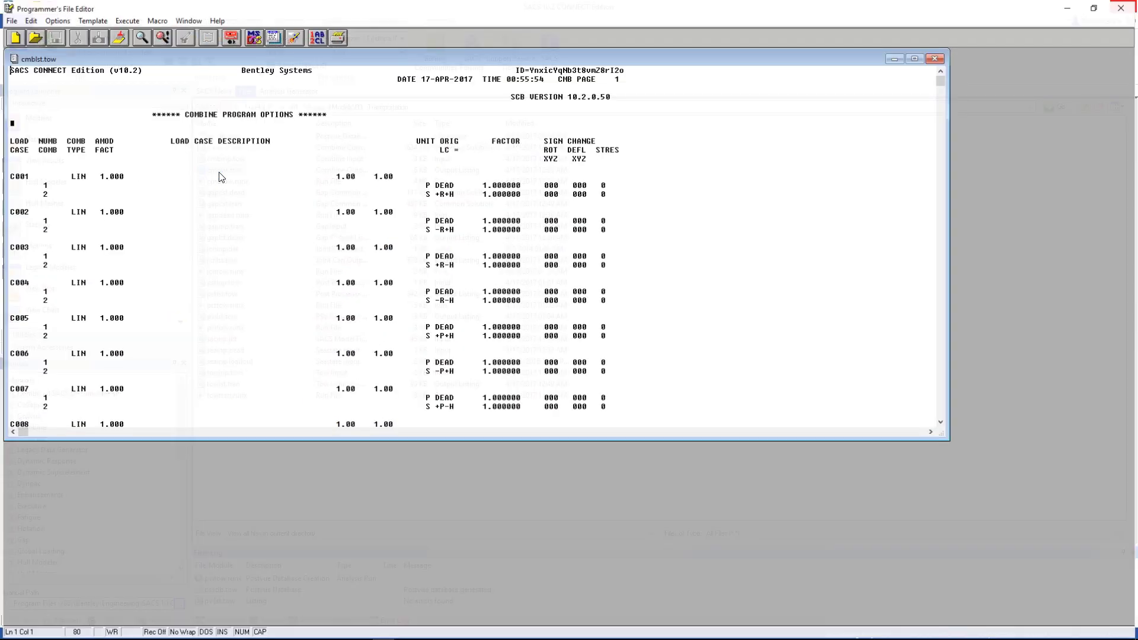
{"action": "left_click", "coordinate": [916, 57]}
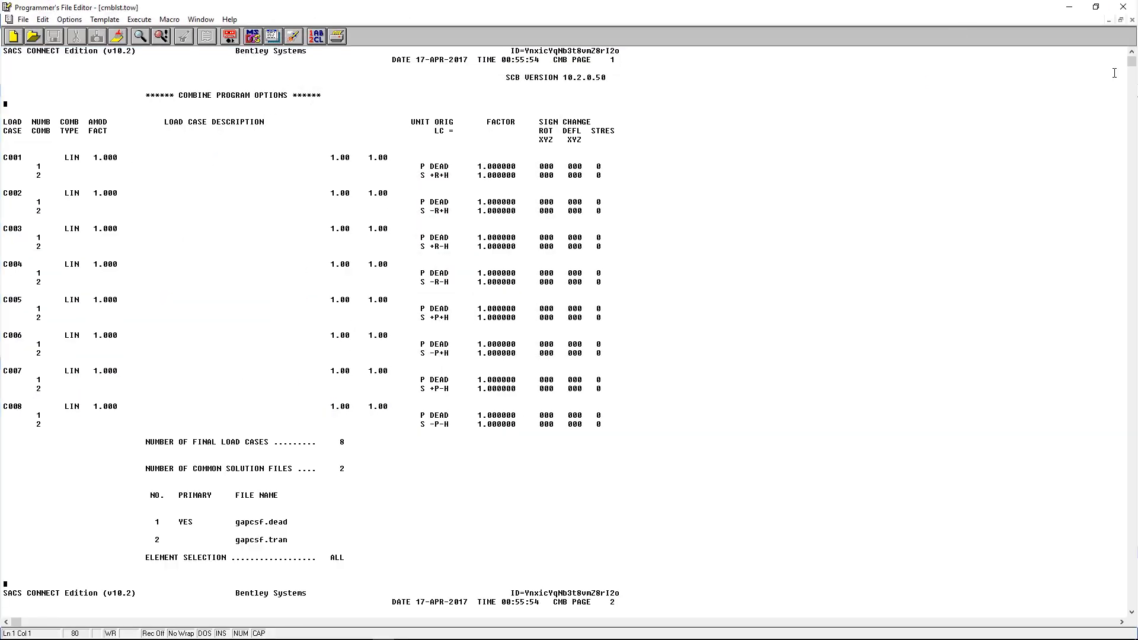
{"action": "scroll", "coordinate": [1131, 71], "scroll_direction": "down", "scroll_amount": 5}
{"action": "scroll", "coordinate": [94, 250], "scroll_direction": "down", "scroll_amount": 12}
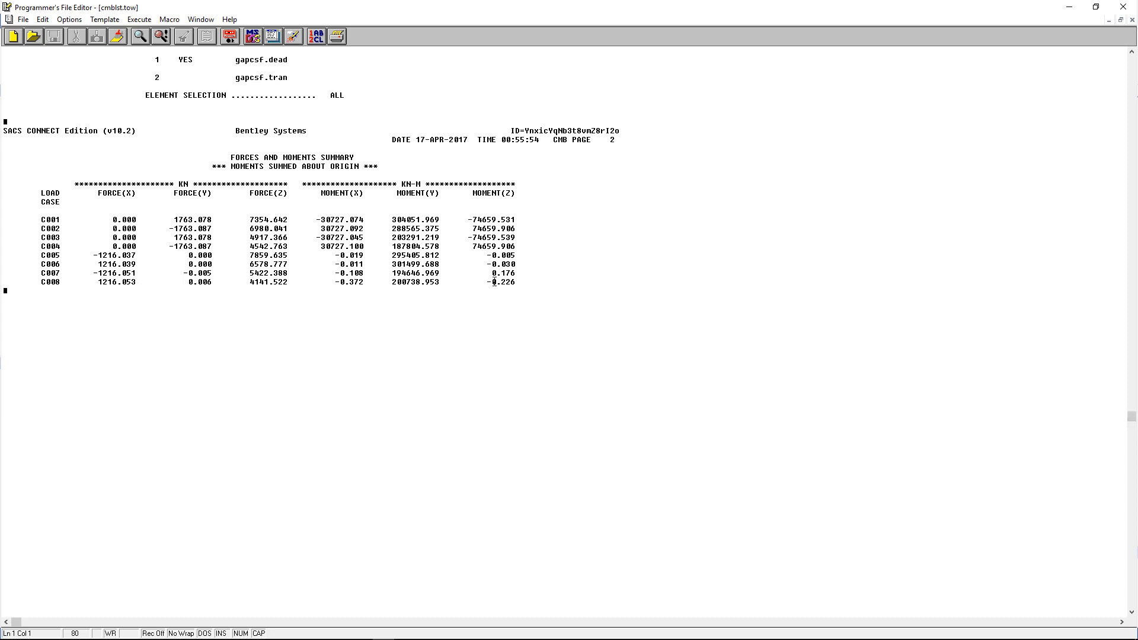
{"action": "left_click_drag", "start_coordinate": [521, 281], "coordinate": [5, 219]}
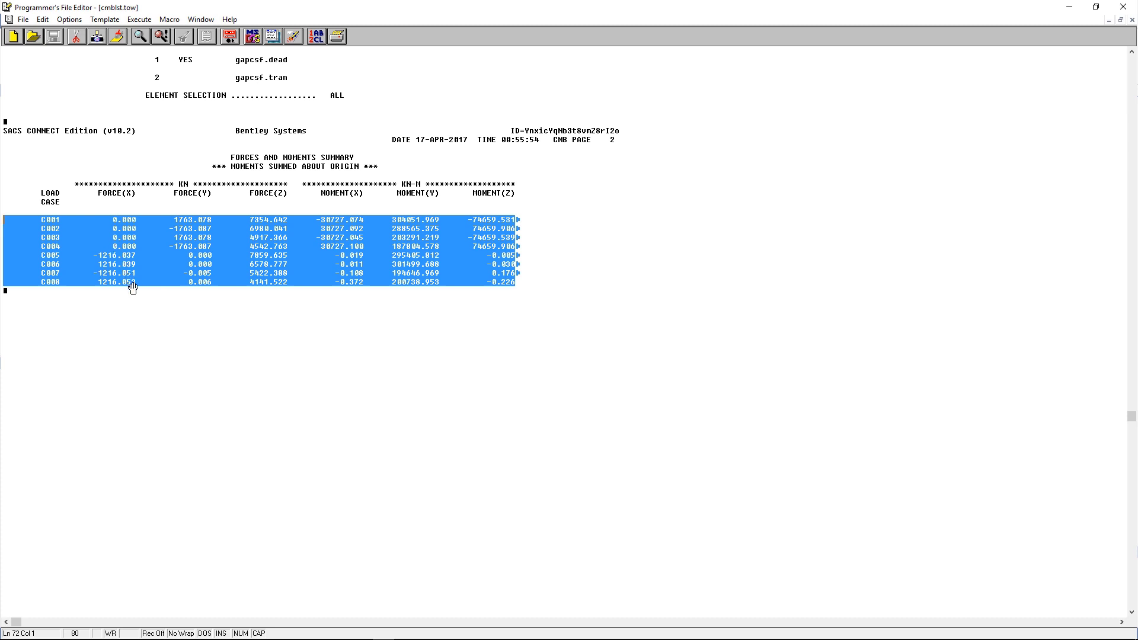
{"action": "left_click", "coordinate": [717, 310]}
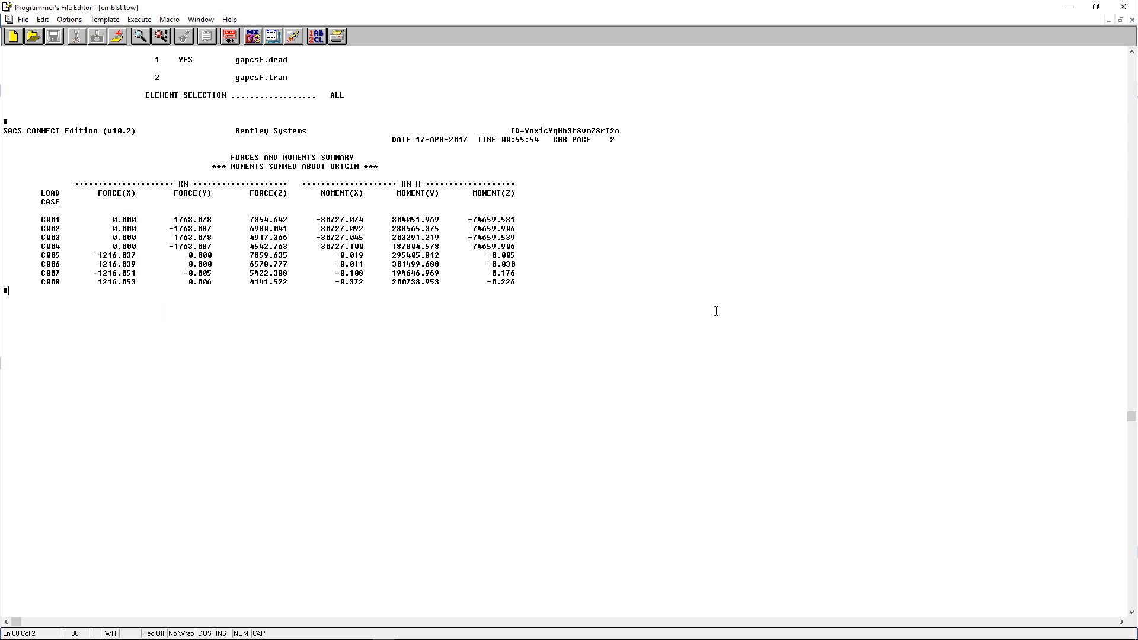
{"action": "left_click", "coordinate": [1129, 8]}
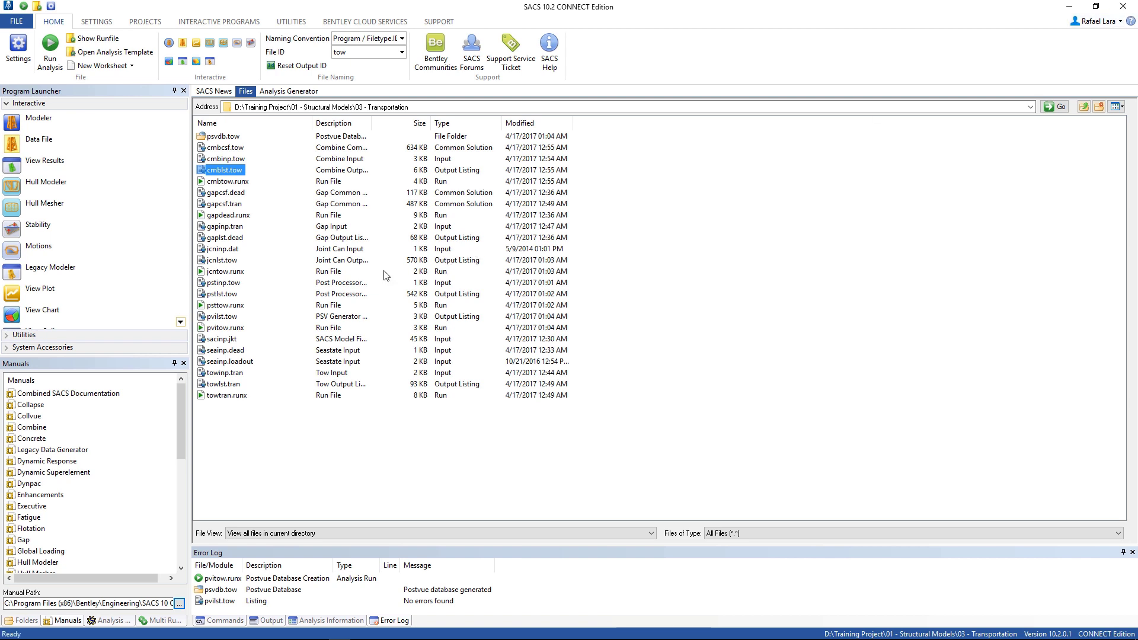
Open pstlst.tow maximized and search it for FORCES AND MOMENTS.
{"action": "double_click", "coordinate": [218, 295]}
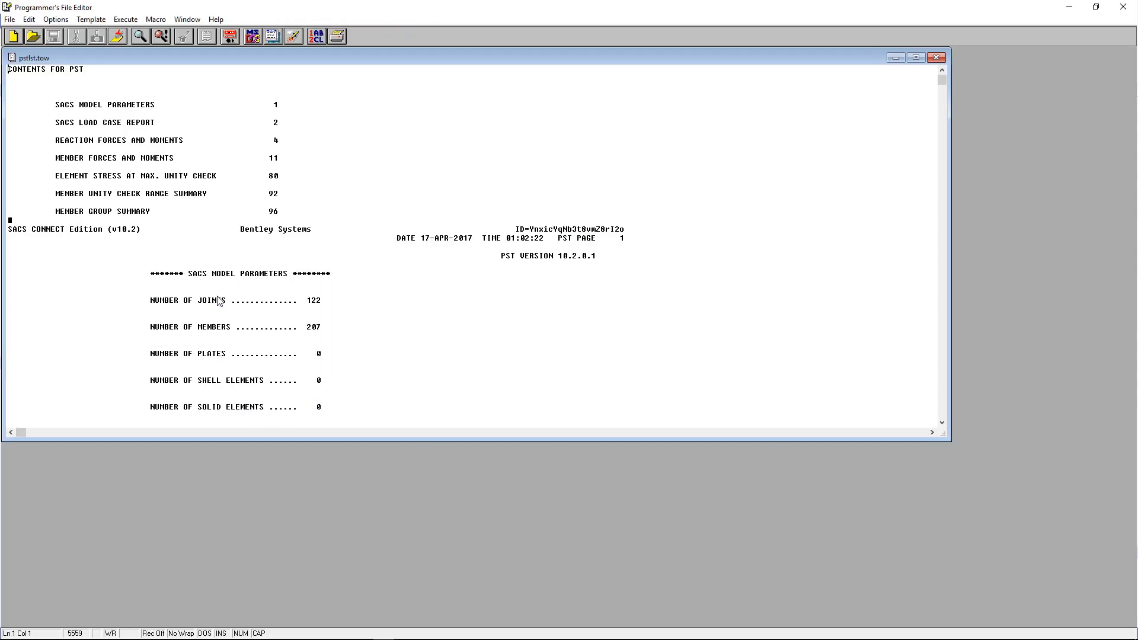
{"action": "left_click", "coordinate": [915, 57]}
{"action": "key", "text": "ctrl+f"}
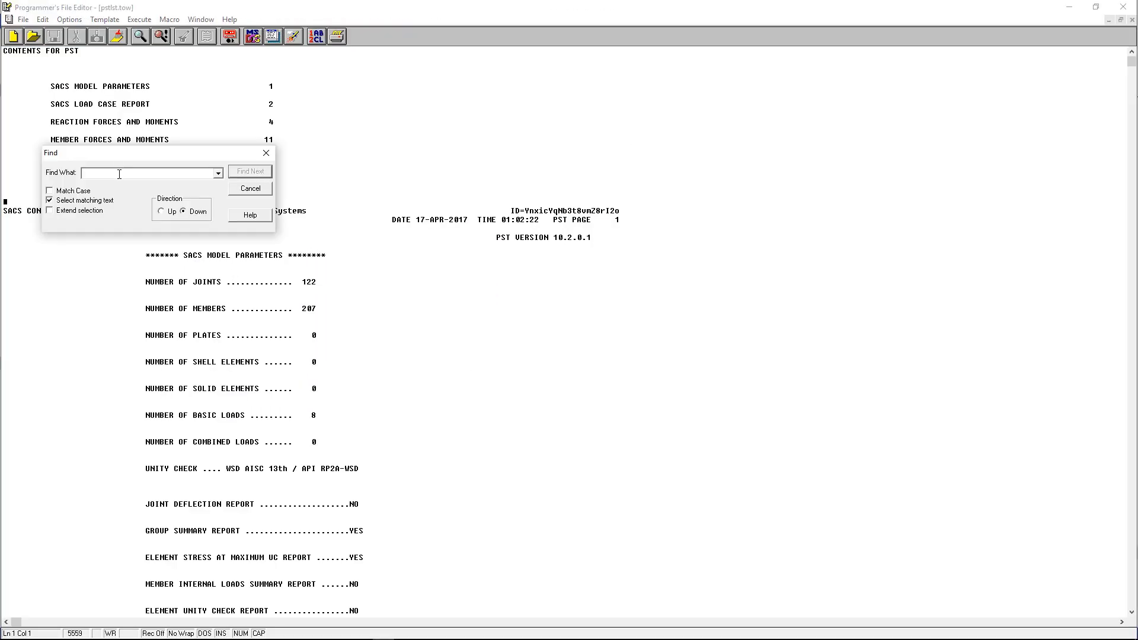
{"action": "type", "text": "FORCES AND MOMENTS"}
{"action": "key", "text": "Return"}
{"action": "key", "text": "Return"}
{"action": "key", "text": "Return"}
{"action": "key", "text": "Return"}
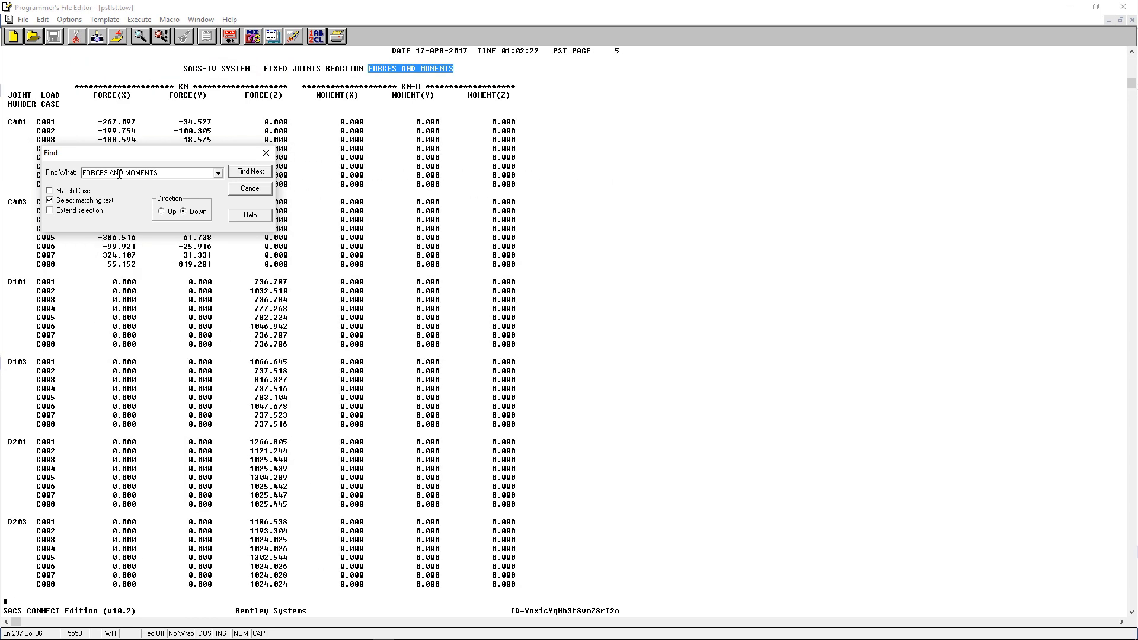
{"action": "key", "text": "Return"}
{"action": "key", "text": "Escape"}
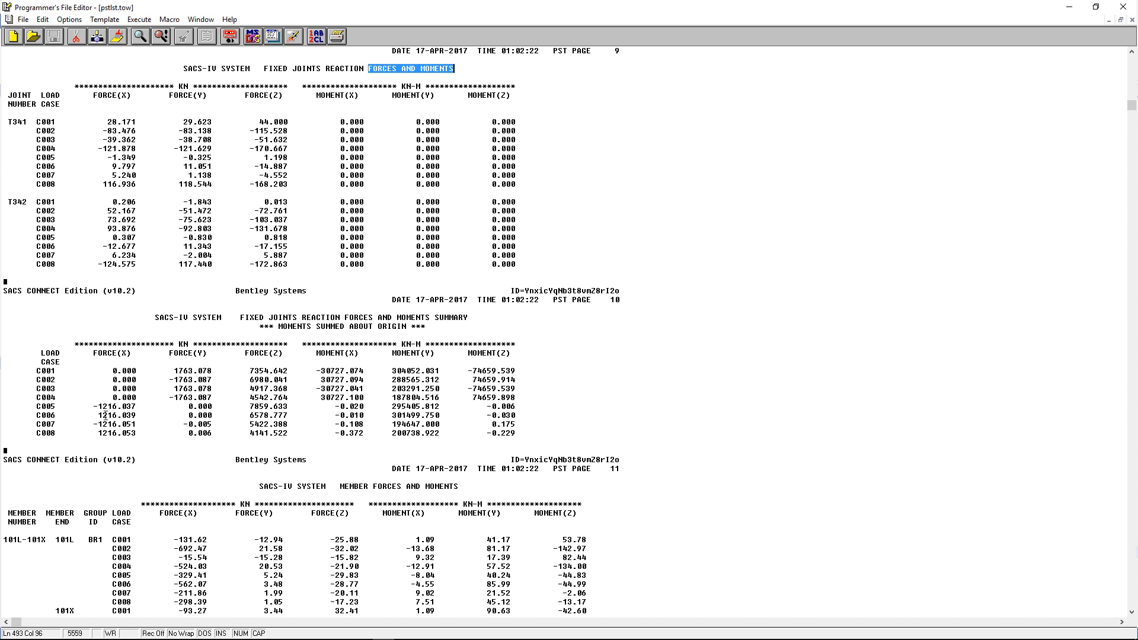
Search the listing for RANGE to reach the member unity check range summary.
{"action": "left_click", "coordinate": [141, 38]}
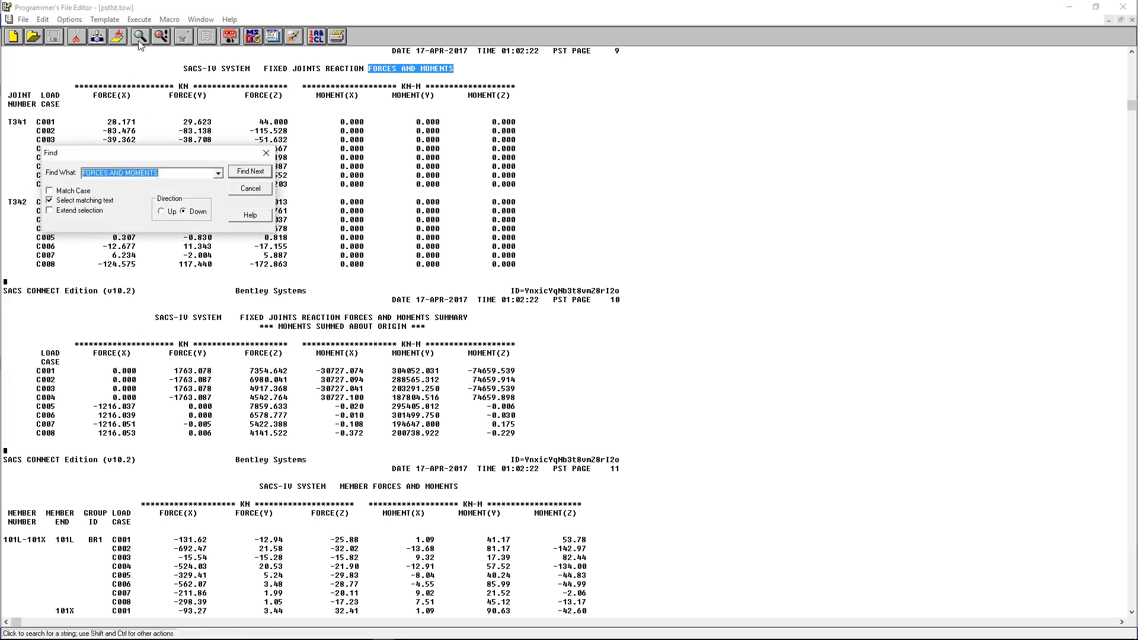
{"action": "type", "text": "R"}
{"action": "type", "text": "ANGE"}
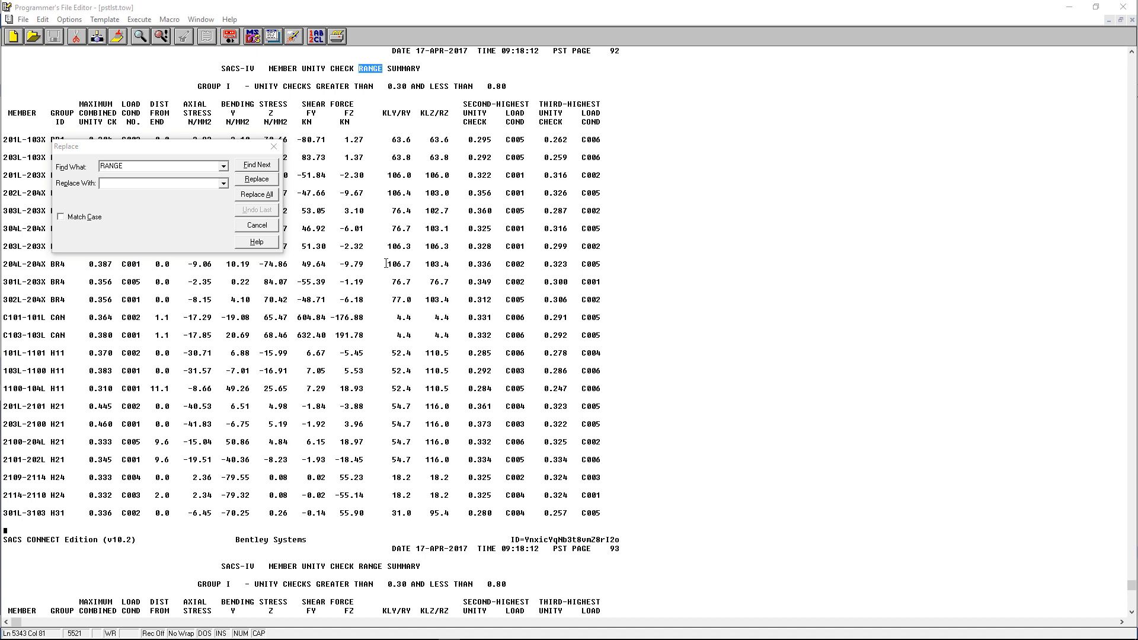
Scroll pstlst.tow to the Member Group Summary, where Groups II–III show no unity checks.
{"action": "left_click", "coordinate": [272, 226]}
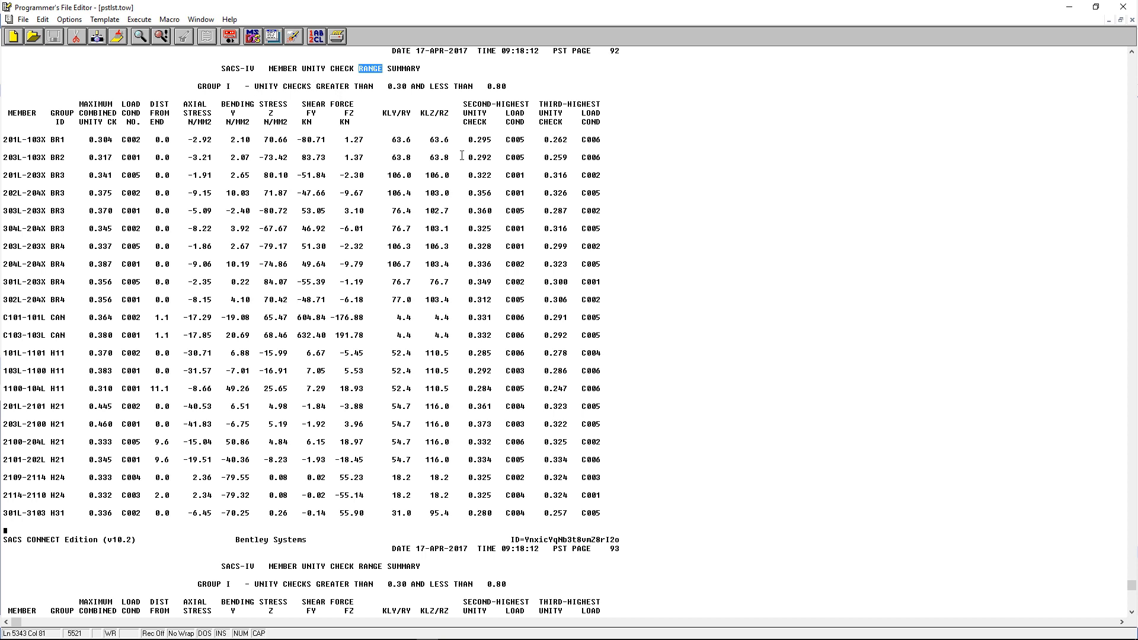
{"action": "scroll", "coordinate": [578, 210], "scroll_direction": "down", "scroll_amount": 19}
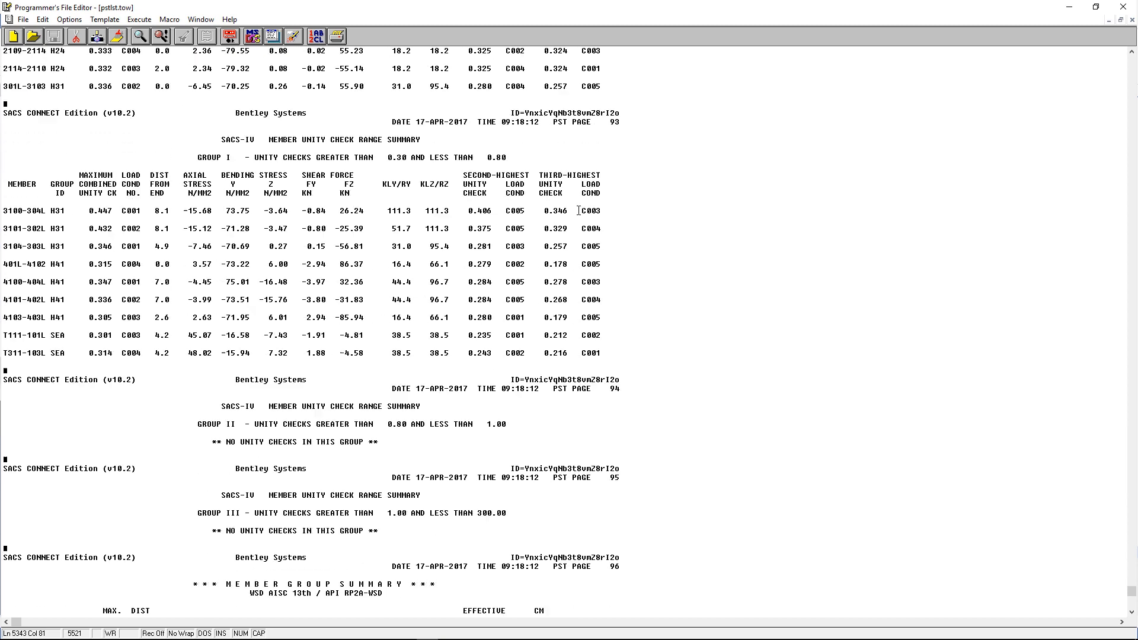
{"action": "scroll", "coordinate": [579, 210], "scroll_direction": "down", "scroll_amount": 3}
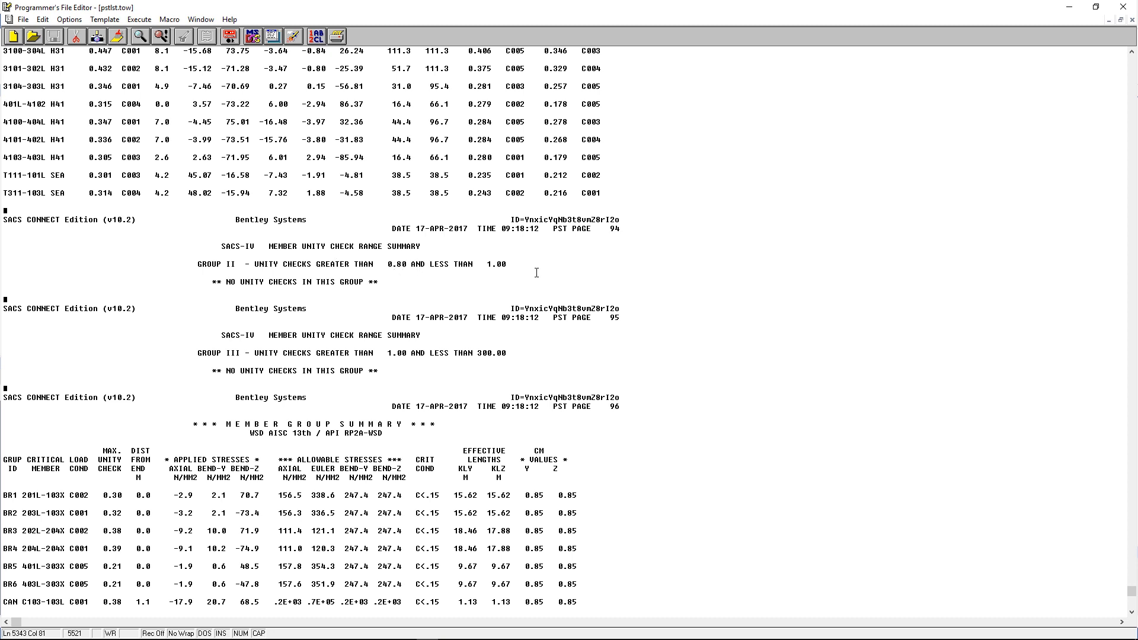
{"action": "scroll", "coordinate": [535, 272], "scroll_direction": "down", "scroll_amount": 2}
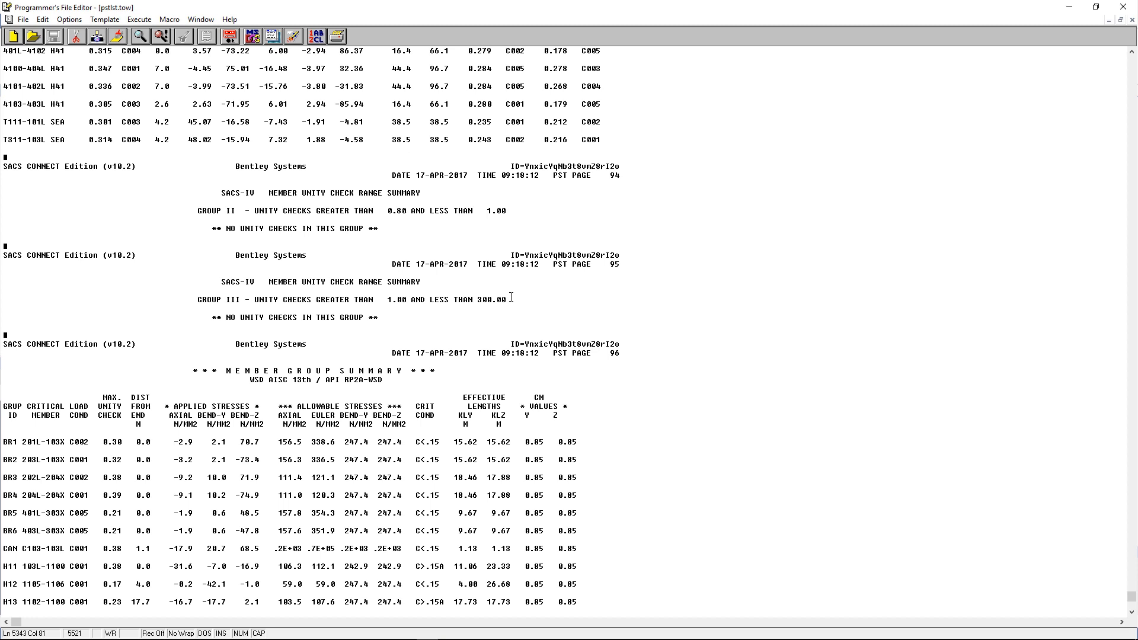
{"action": "scroll", "coordinate": [511, 296], "scroll_direction": "down", "scroll_amount": 3}
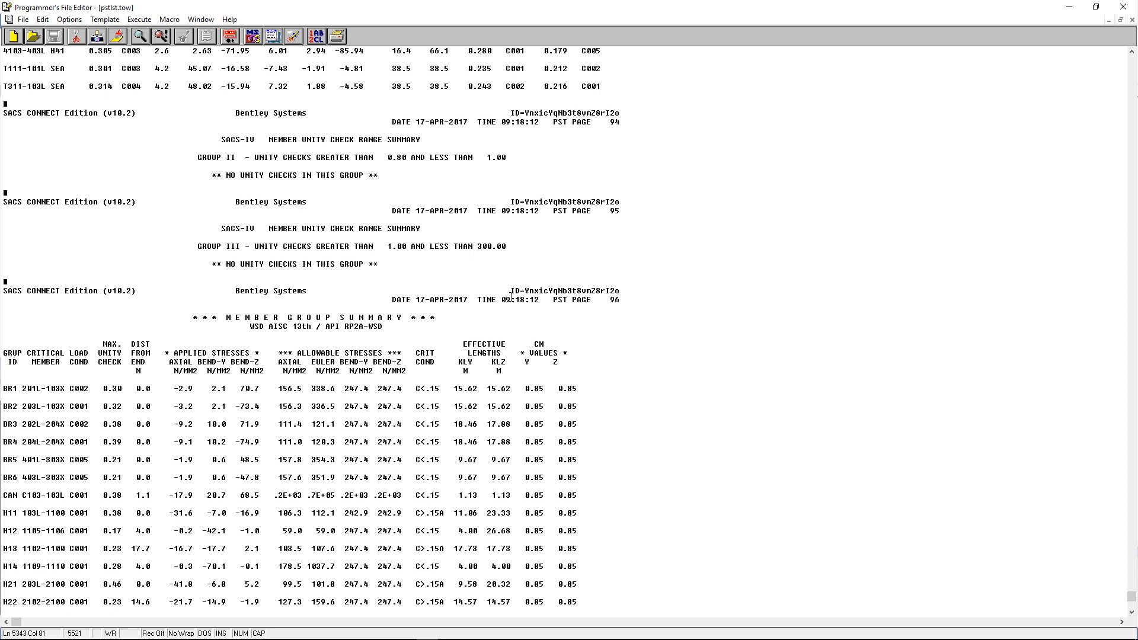
{"action": "scroll", "coordinate": [511, 297], "scroll_direction": "down", "scroll_amount": 2}
{"action": "scroll", "coordinate": [728, 235], "scroll_direction": "up", "scroll_amount": 3}
Close the listing and open psvdb.tow in the Postvue 3D Results Viewer.
{"action": "left_click", "coordinate": [1123, 6]}
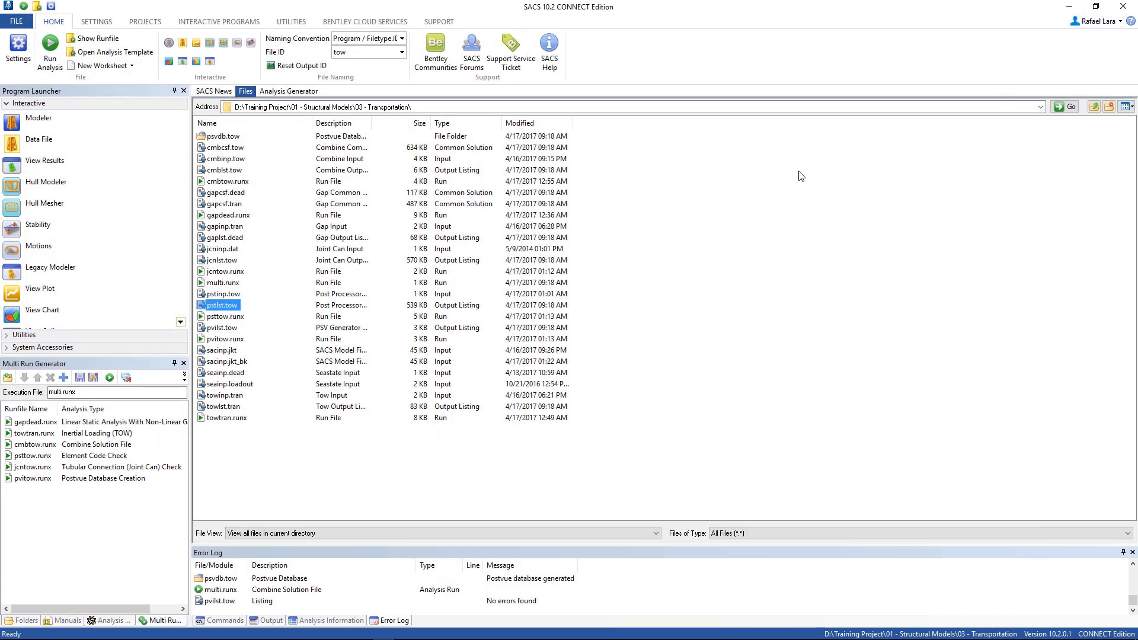
{"action": "left_click", "coordinate": [223, 137]}
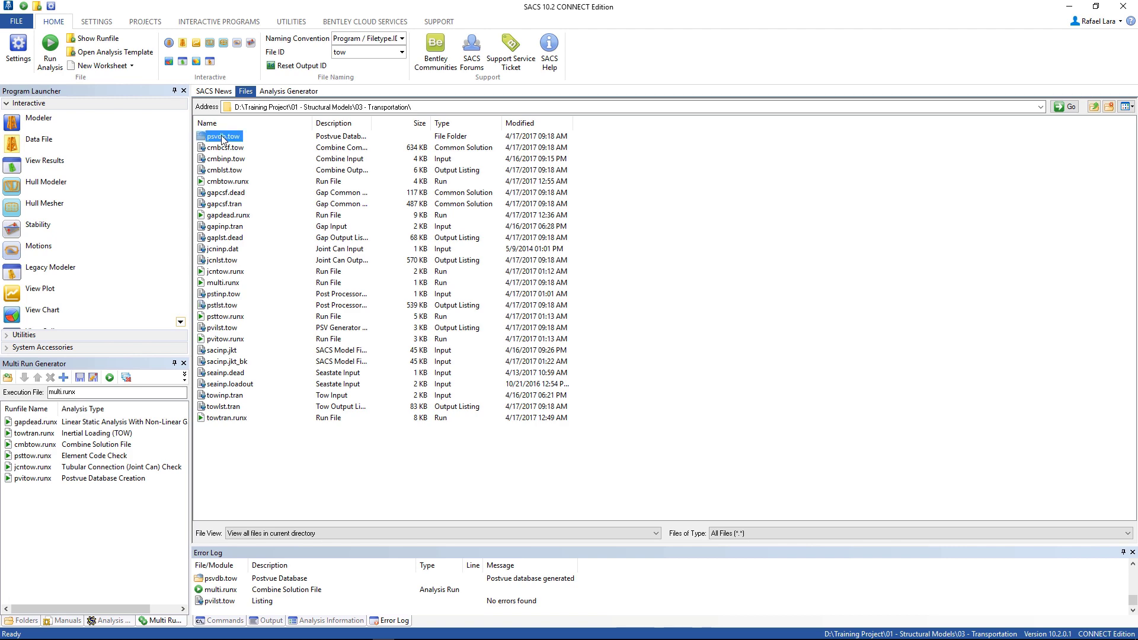
{"action": "double_click", "coordinate": [223, 137]}
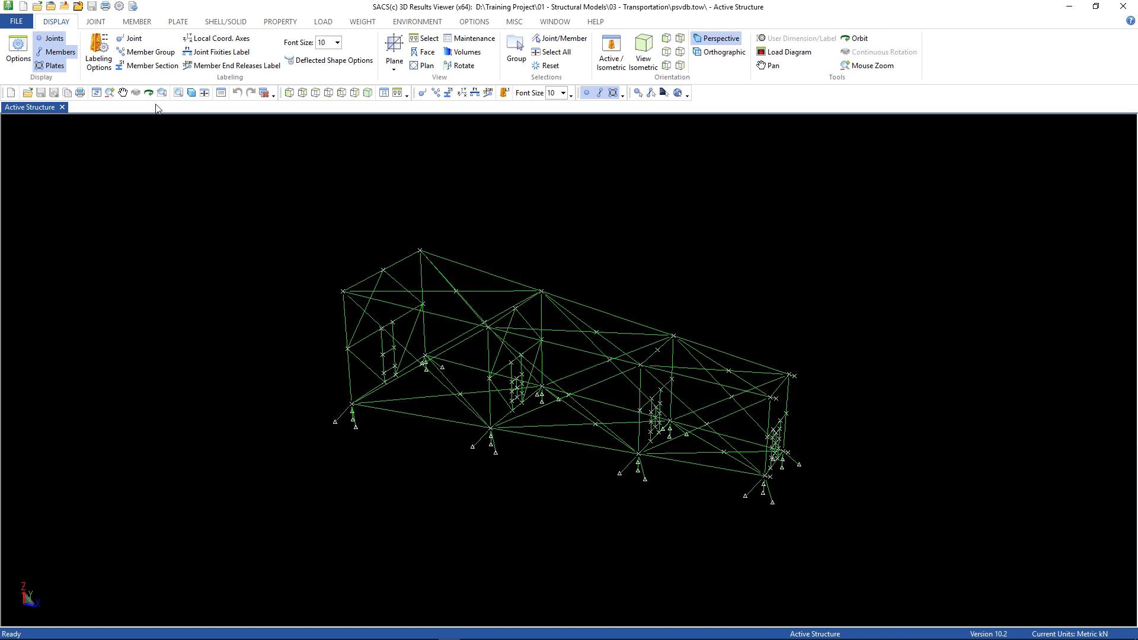
Colour members by Max Combined UC for load conditions C001–C008, with value labels off.
{"action": "left_click", "coordinate": [107, 67]}
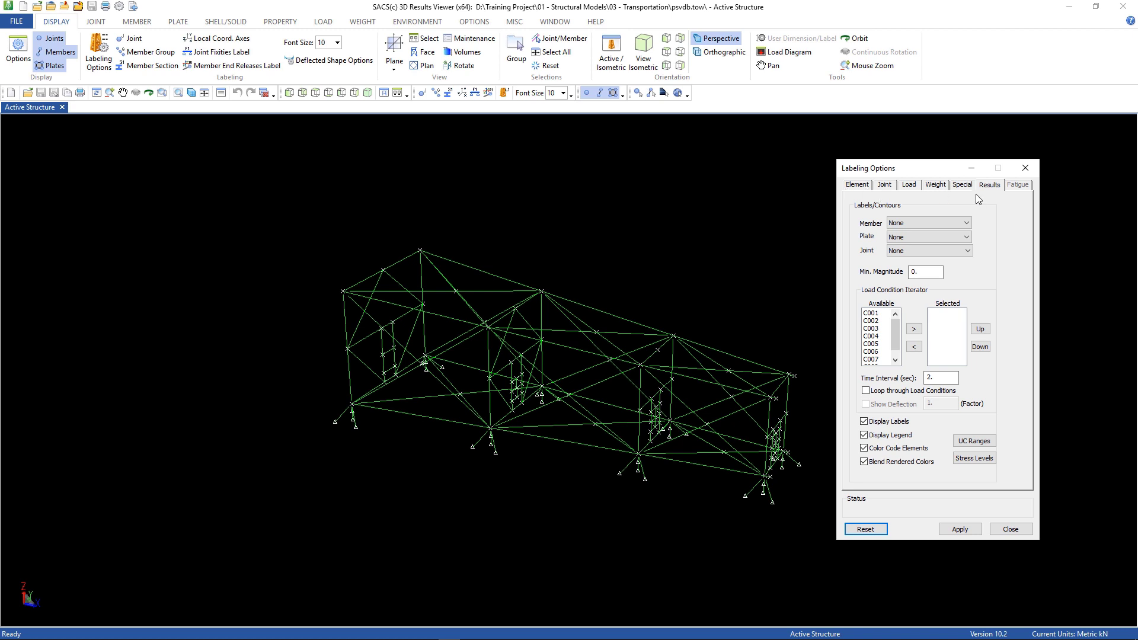
{"action": "left_click", "coordinate": [947, 223]}
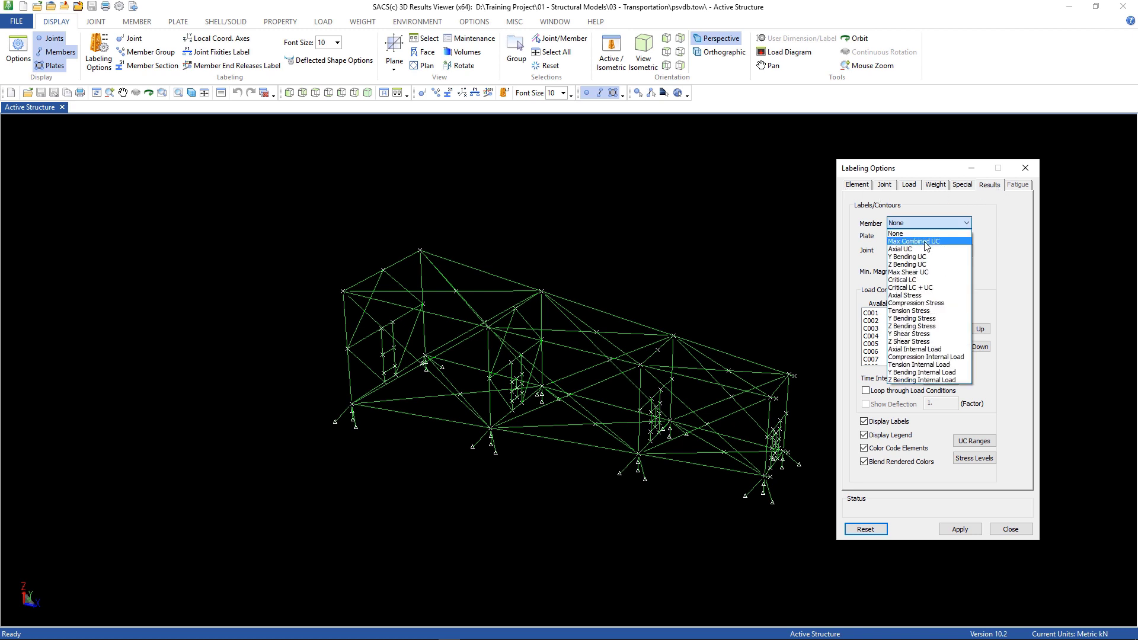
{"action": "left_click", "coordinate": [925, 242]}
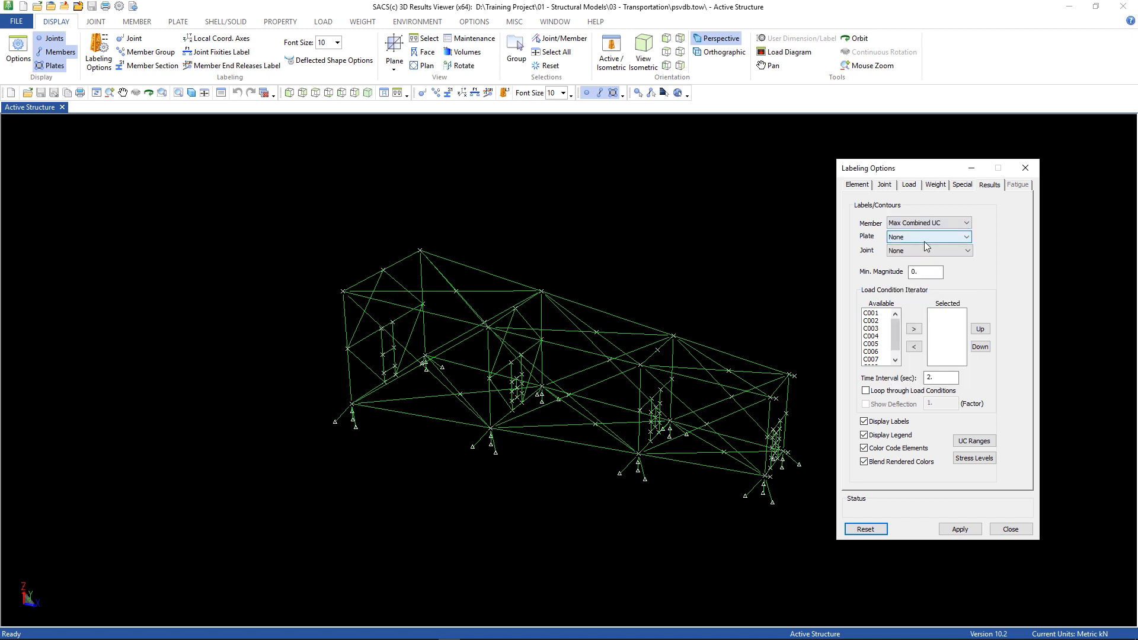
{"action": "left_click_drag", "start_coordinate": [882, 313], "coordinate": [880, 379]}
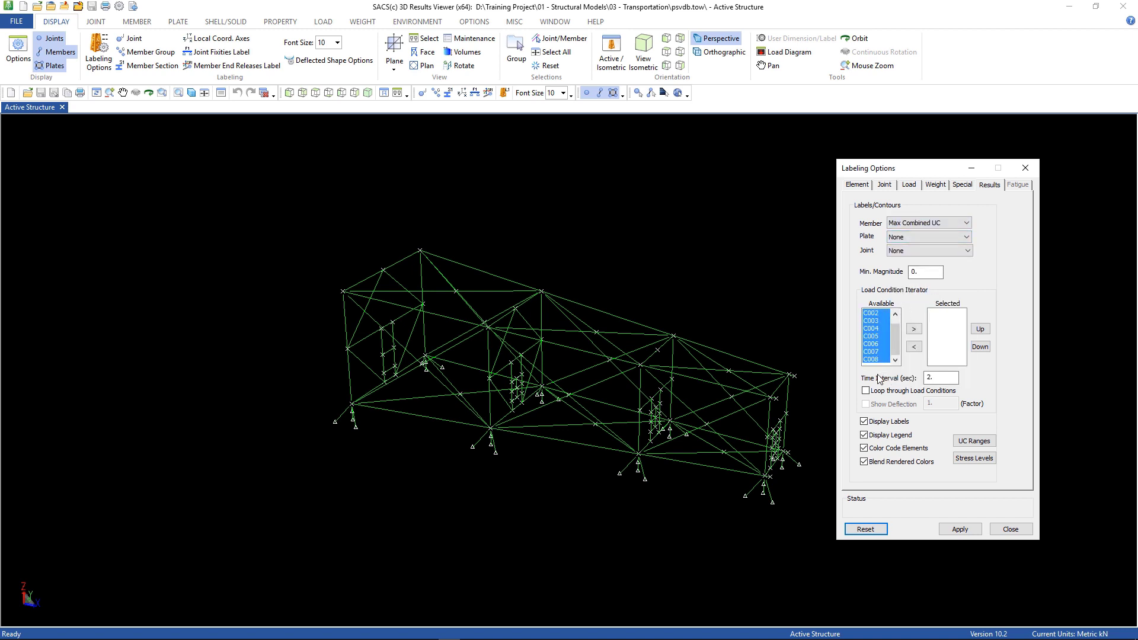
{"action": "left_click", "coordinate": [914, 329]}
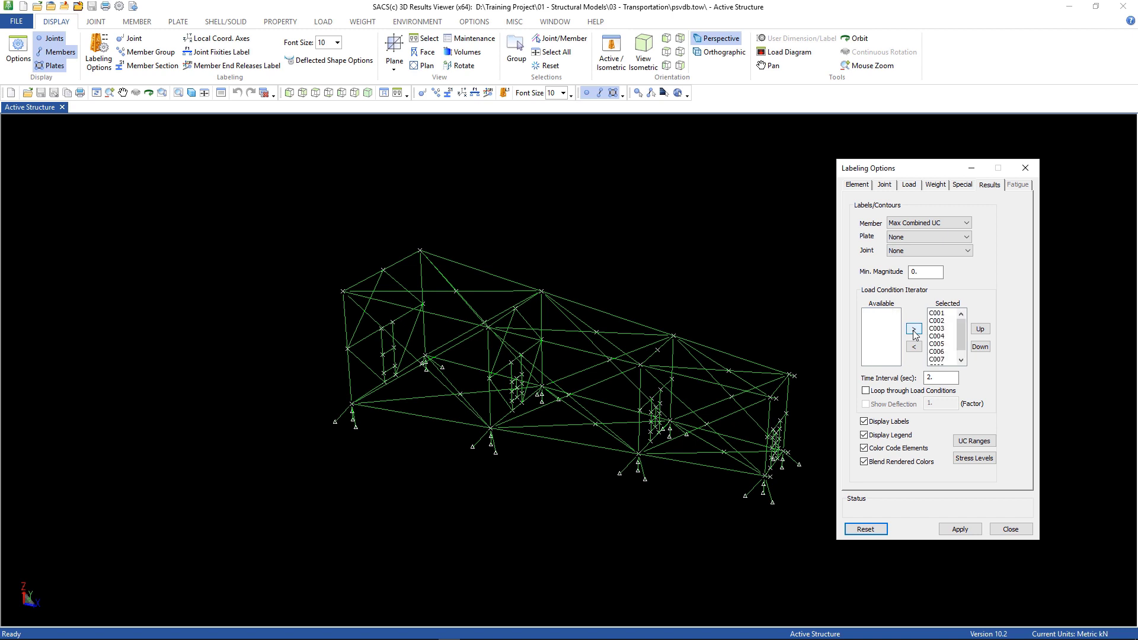
{"action": "left_click", "coordinate": [864, 422]}
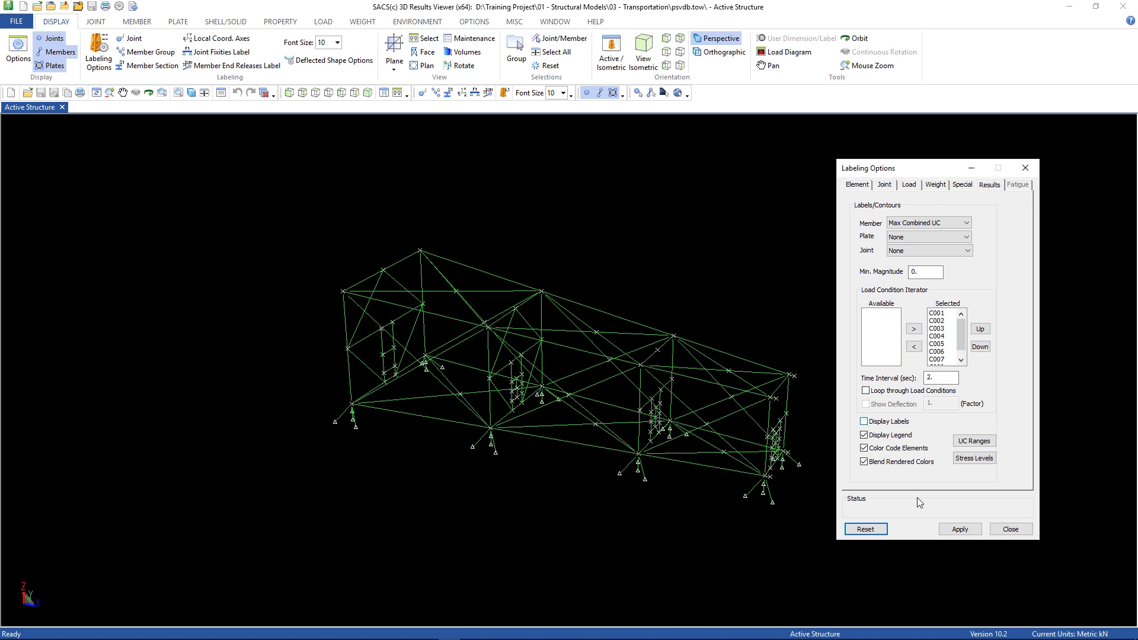
{"action": "left_click", "coordinate": [951, 532]}
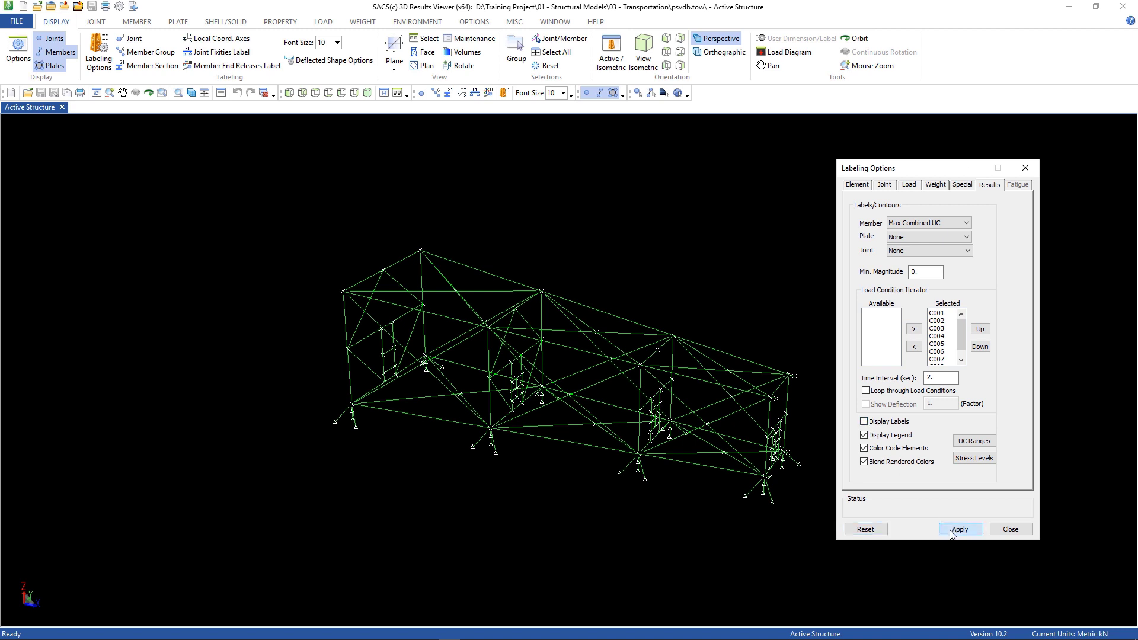
Label every member with its Combined UC value, then close Labeling Options.
{"action": "left_click", "coordinate": [190, 95]}
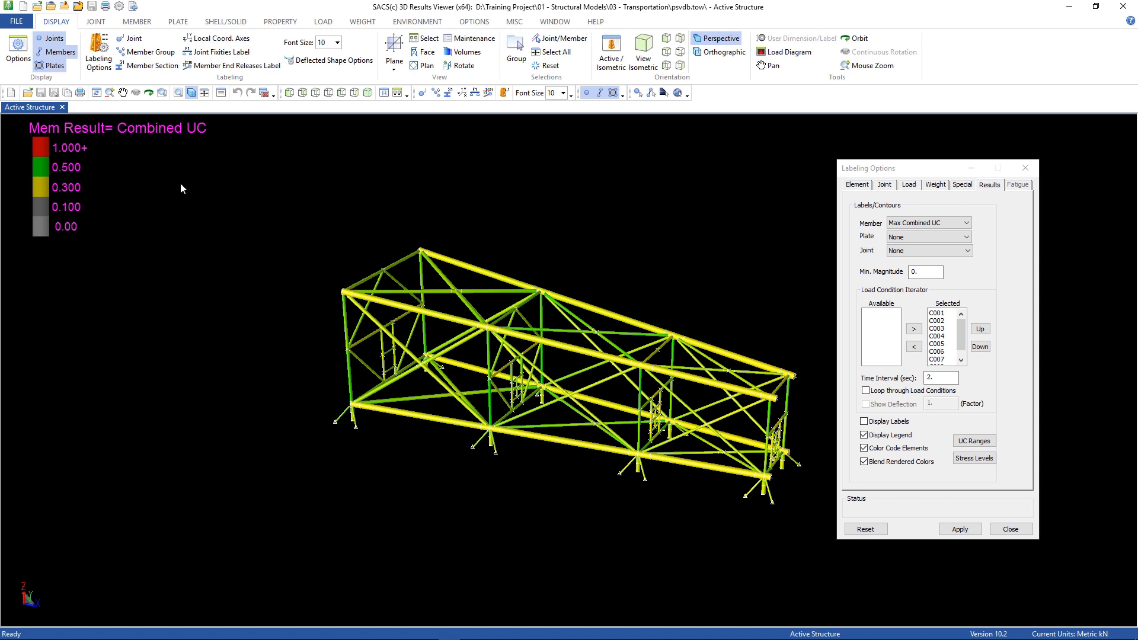
{"action": "left_click", "coordinate": [190, 92]}
{"action": "left_click", "coordinate": [864, 421]}
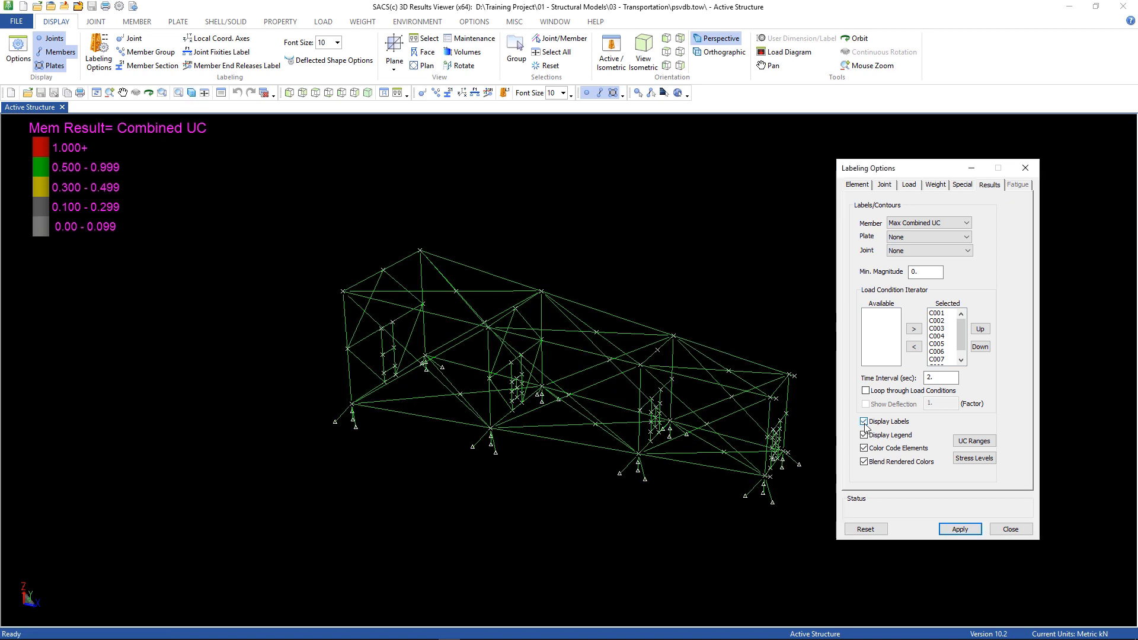
{"action": "left_click", "coordinate": [948, 527]}
{"action": "scroll", "coordinate": [666, 451], "scroll_direction": "up", "scroll_amount": 5}
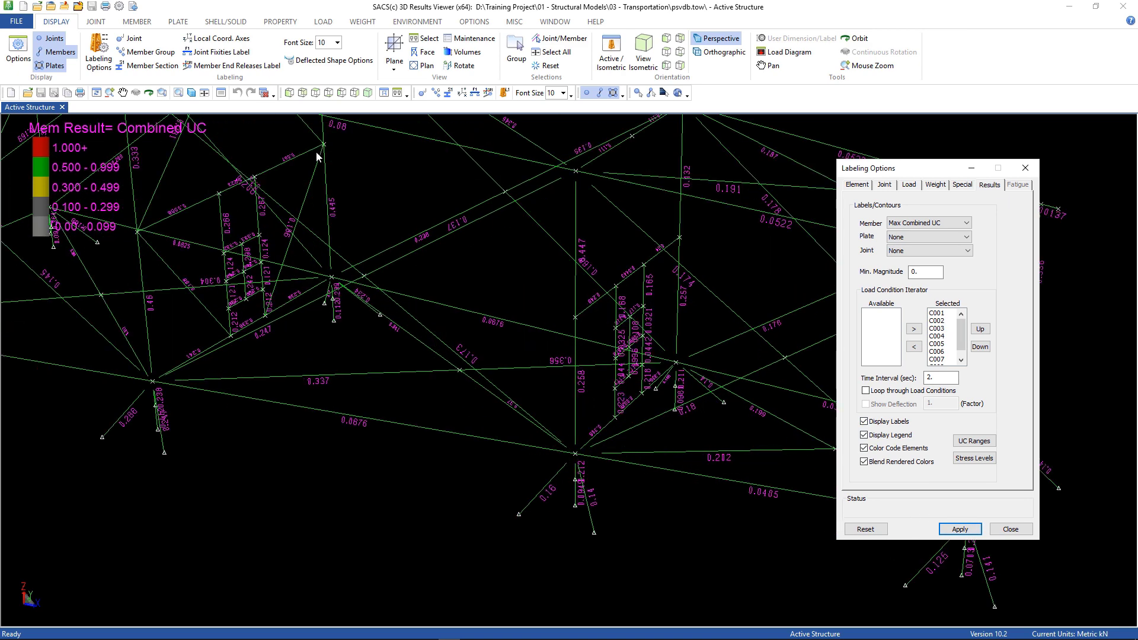
{"action": "left_click", "coordinate": [1015, 531]}
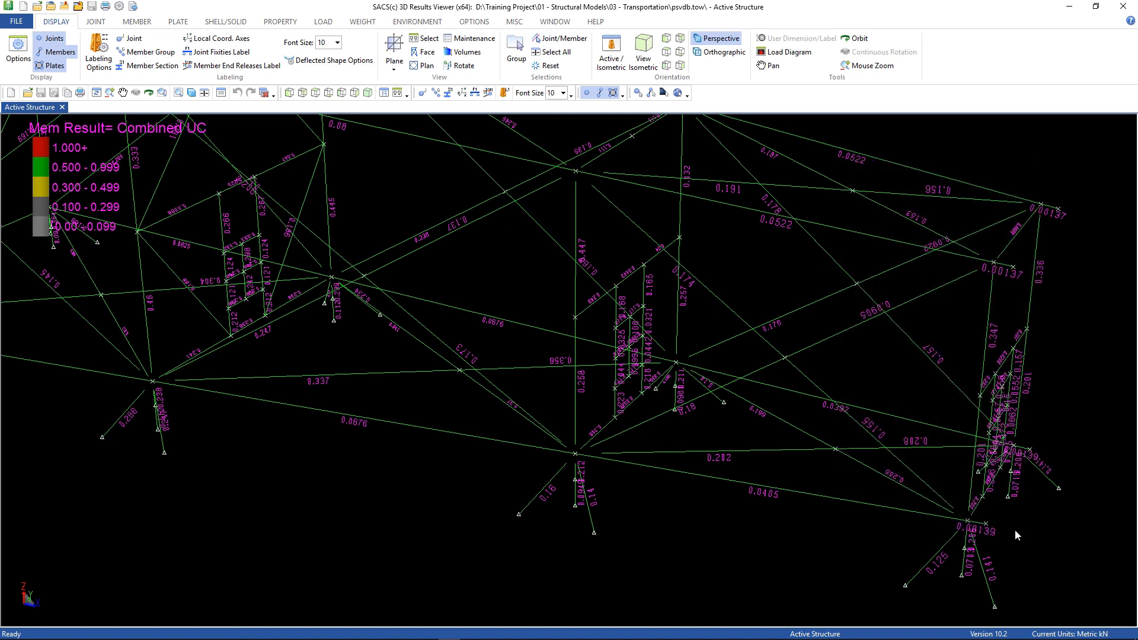
Close the results viewer and remove all run files from the Multi Run Generator.
{"action": "left_click", "coordinate": [1121, 8]}
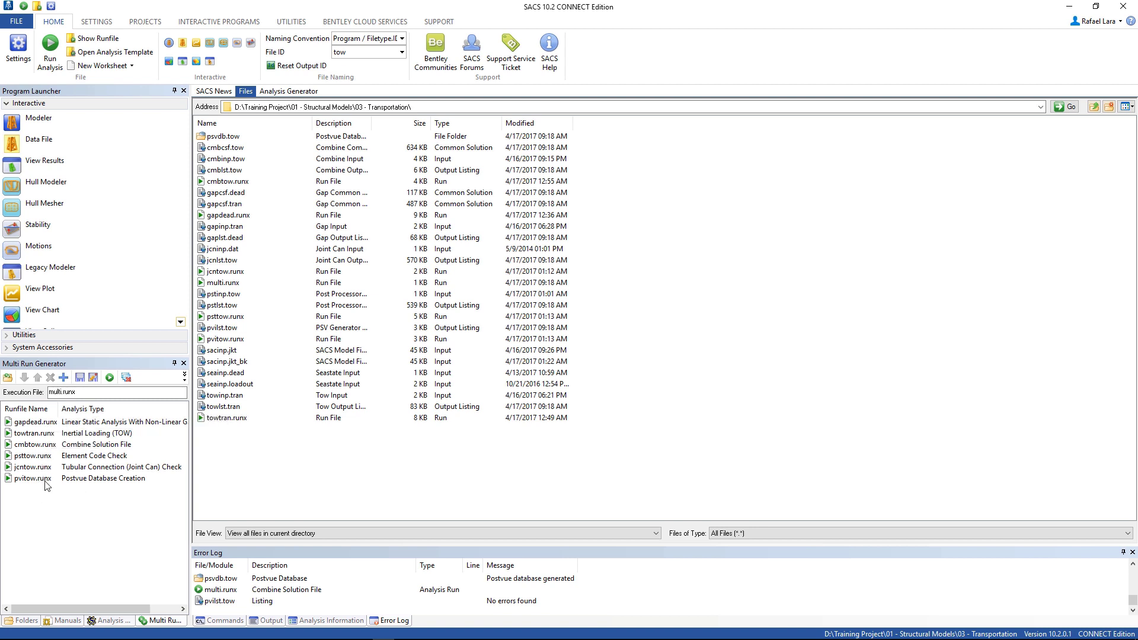
{"action": "left_click", "coordinate": [125, 377]}
{"action": "left_click", "coordinate": [587, 353]}
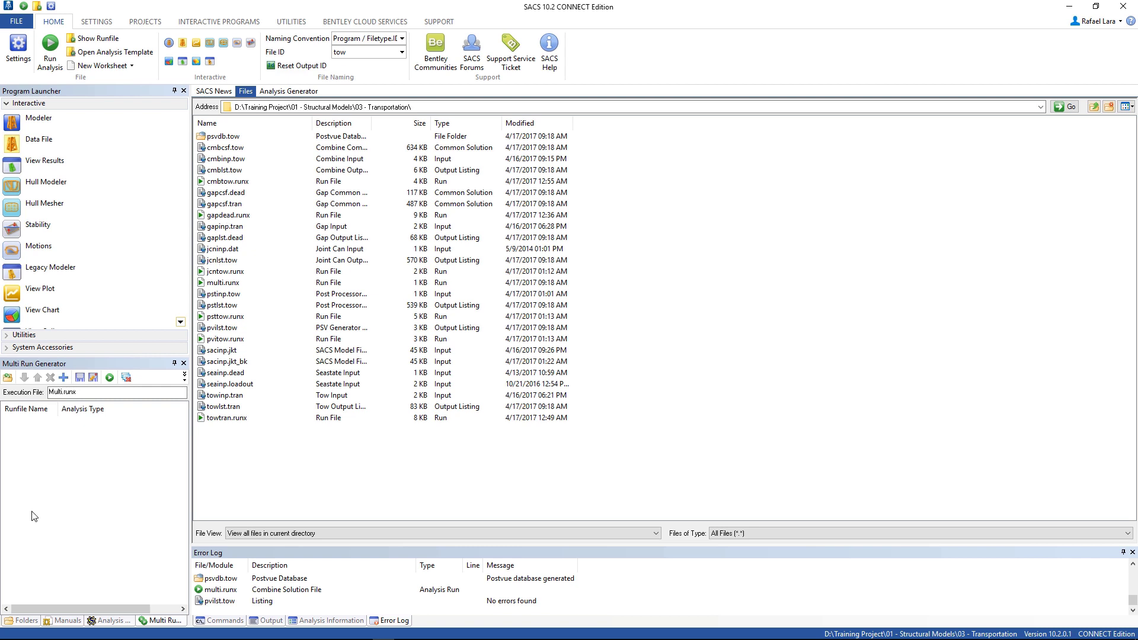
Queue gapdead, towtran, cmbtow, psttow, jcntow and pvitow run files in that order.
{"action": "left_click", "coordinate": [228, 217]}
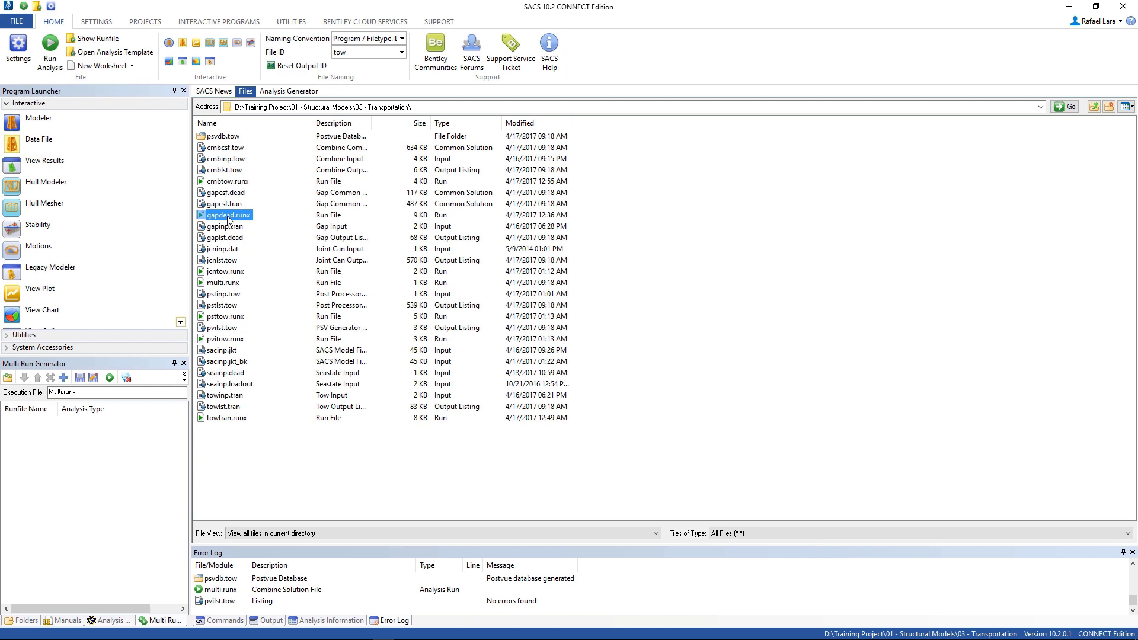
{"action": "left_click_drag", "start_coordinate": [228, 220], "coordinate": [74, 445]}
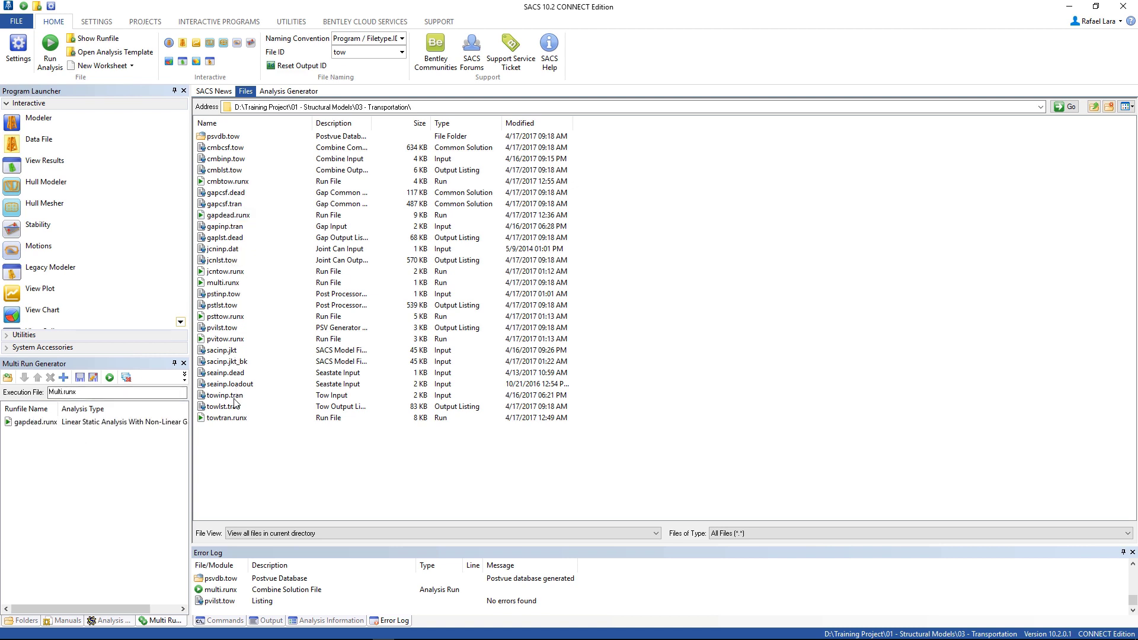
{"action": "left_click_drag", "start_coordinate": [227, 418], "coordinate": [71, 456]}
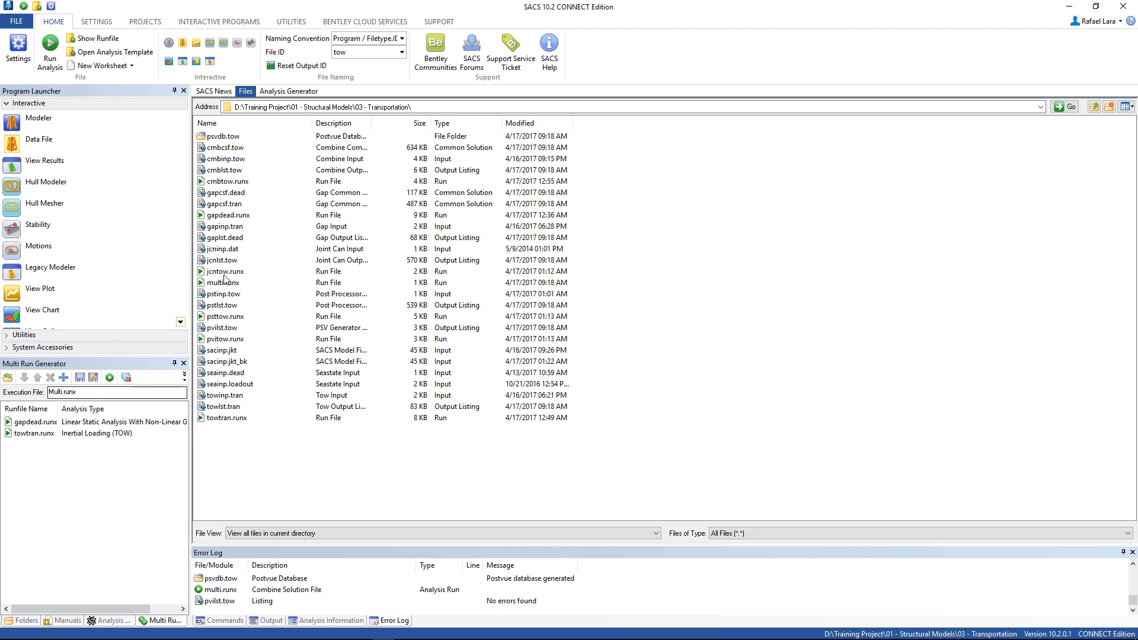
{"action": "left_click_drag", "start_coordinate": [224, 182], "coordinate": [47, 460]}
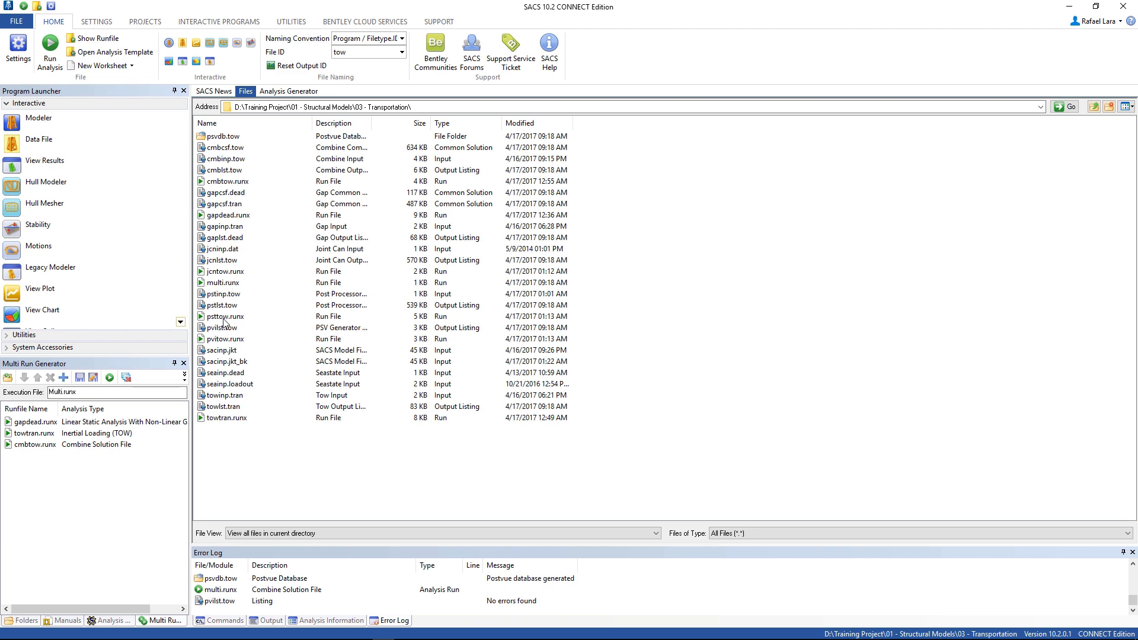
{"action": "left_click_drag", "start_coordinate": [224, 321], "coordinate": [106, 468]}
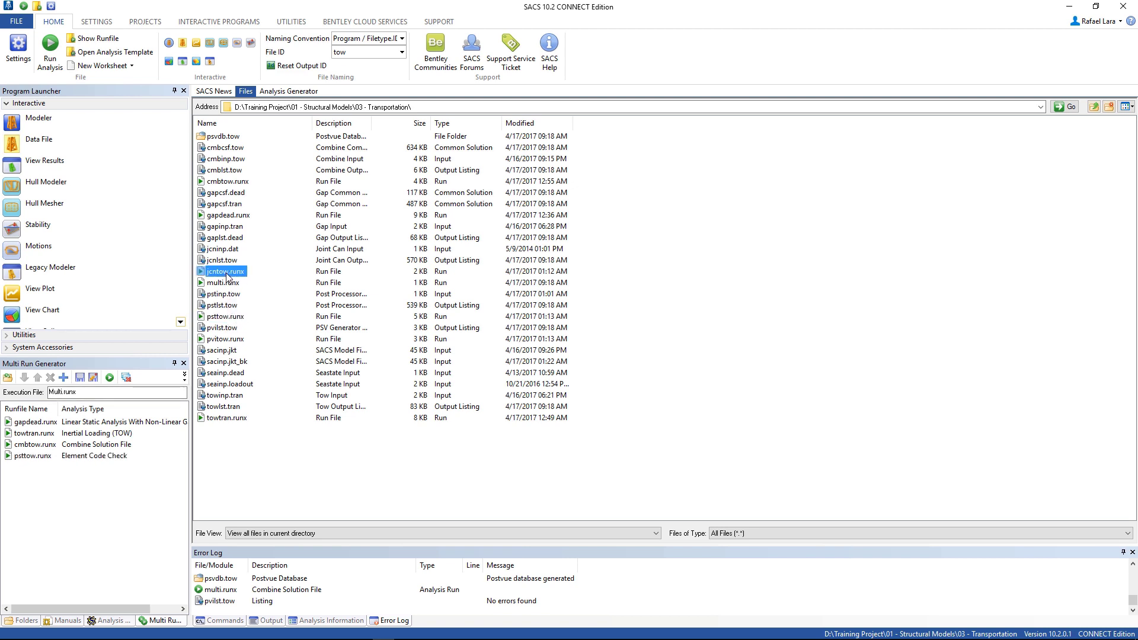
{"action": "left_click_drag", "start_coordinate": [236, 329], "coordinate": [34, 477]}
{"action": "left_click_drag", "start_coordinate": [227, 339], "coordinate": [18, 489]}
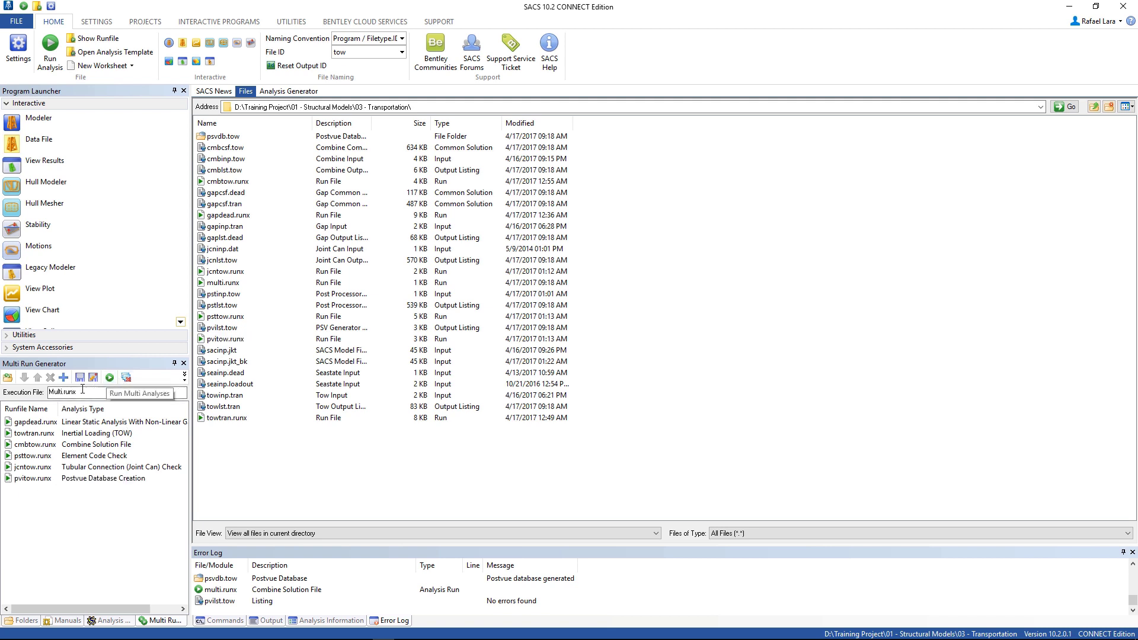
{"action": "left_click", "coordinate": [62, 391]}
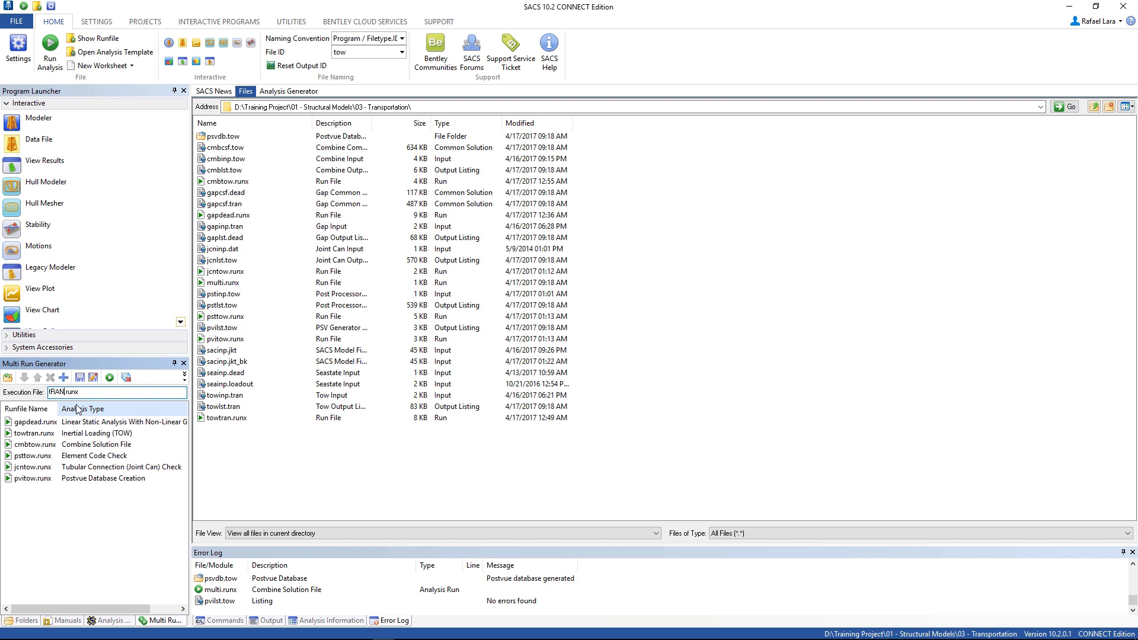
Name the execution file Transportation and run the multi-run analyses.
{"action": "type", "text": "Transportation"}
{"action": "left_click", "coordinate": [111, 378]}
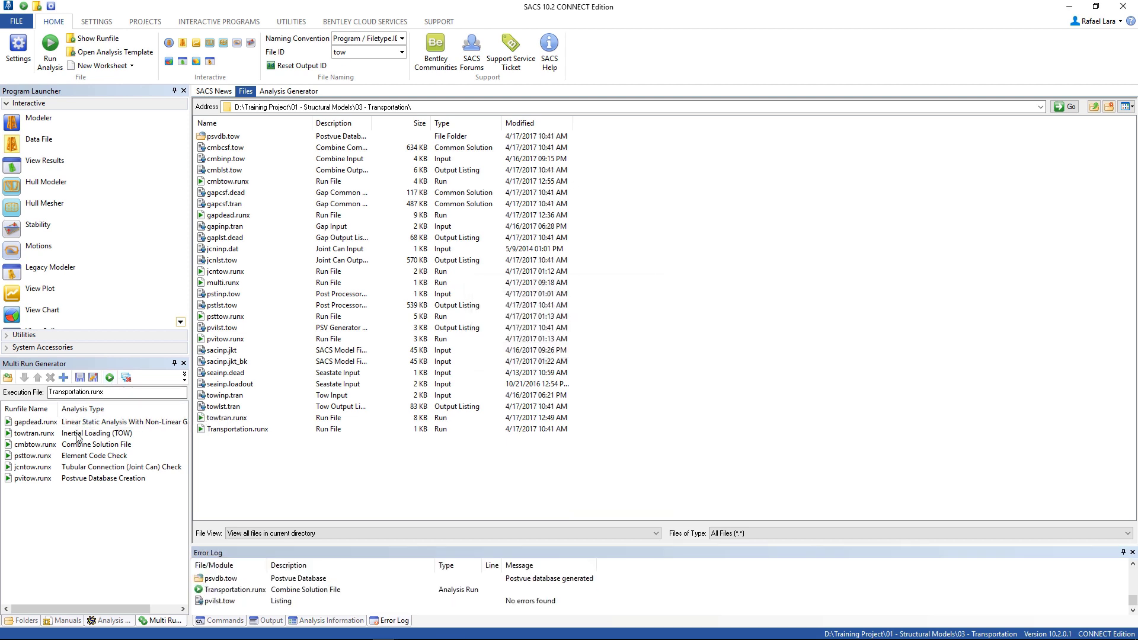
Clear the run list, reload Transportation.runx into the Multi Run Generator, and rerun it.
{"action": "left_click", "coordinate": [125, 383]}
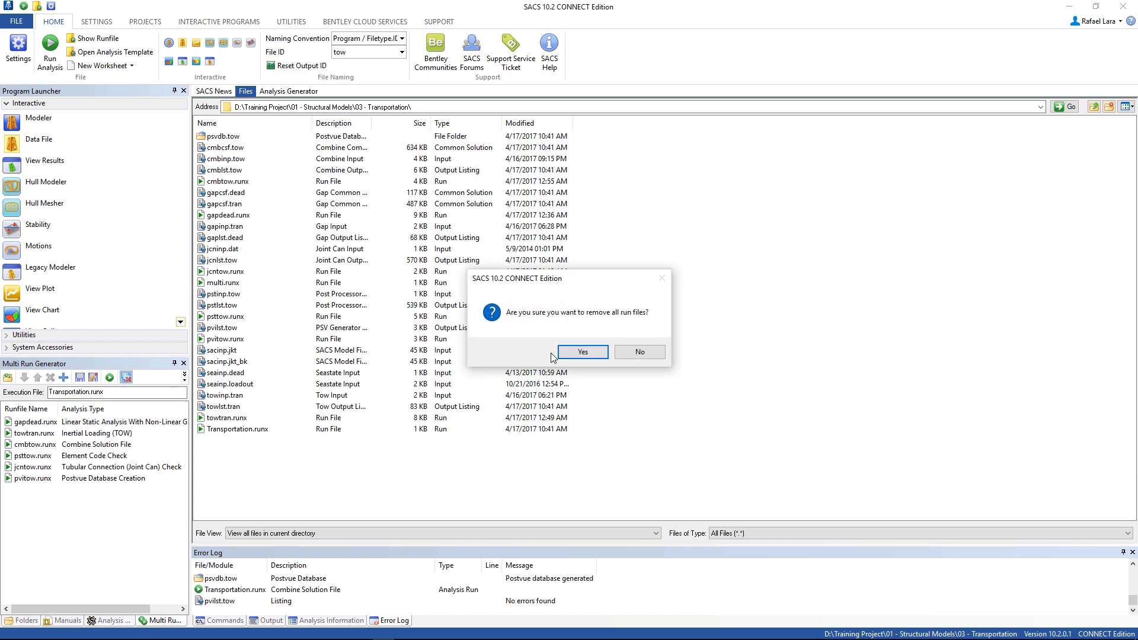
{"action": "left_click", "coordinate": [581, 353]}
{"action": "left_click", "coordinate": [233, 433]}
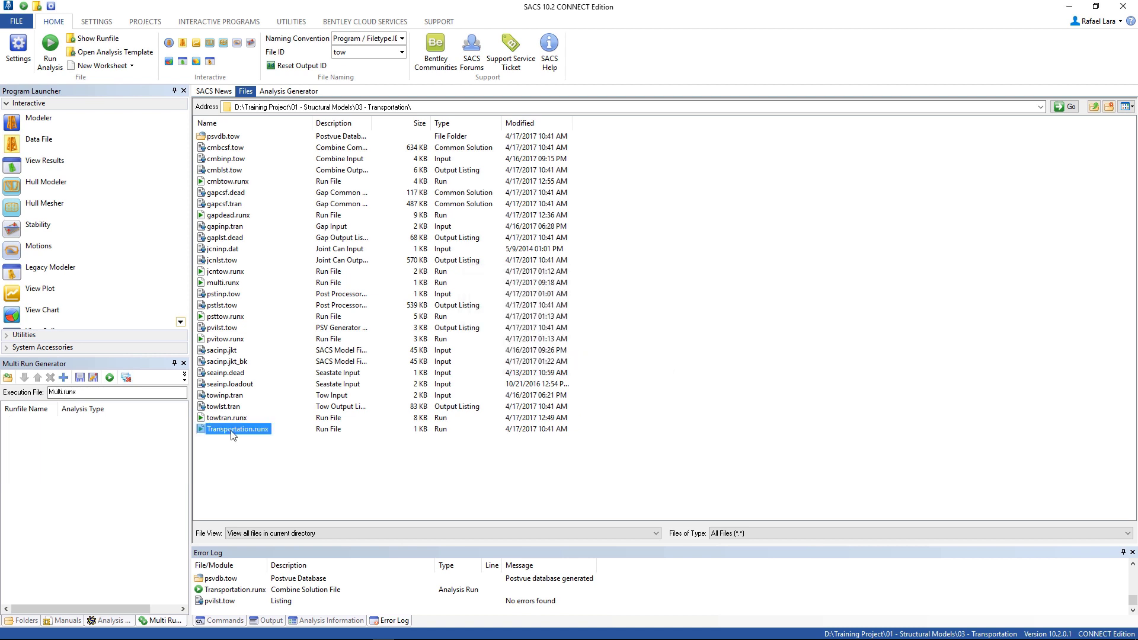
{"action": "double_click", "coordinate": [233, 434]}
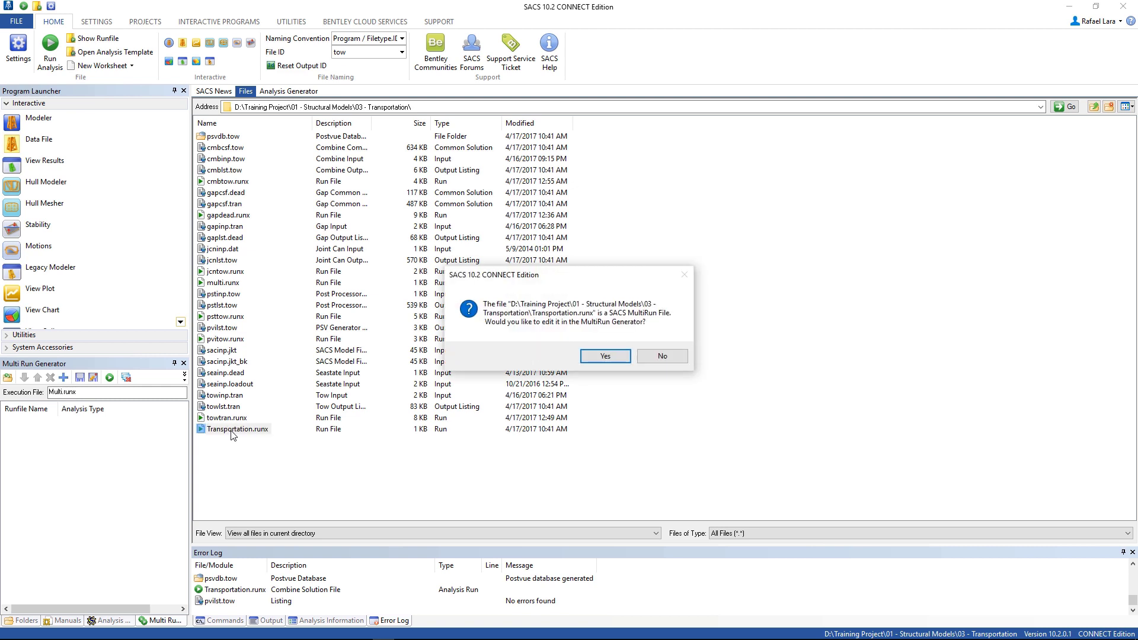
{"action": "left_click", "coordinate": [611, 354]}
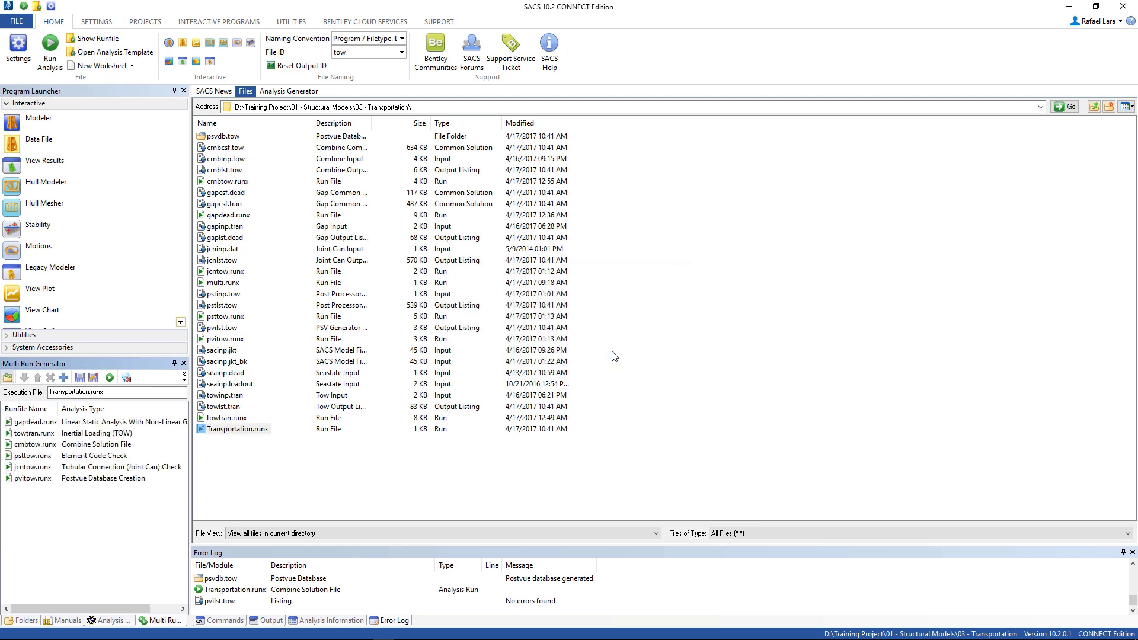
{"action": "left_click", "coordinate": [108, 380]}
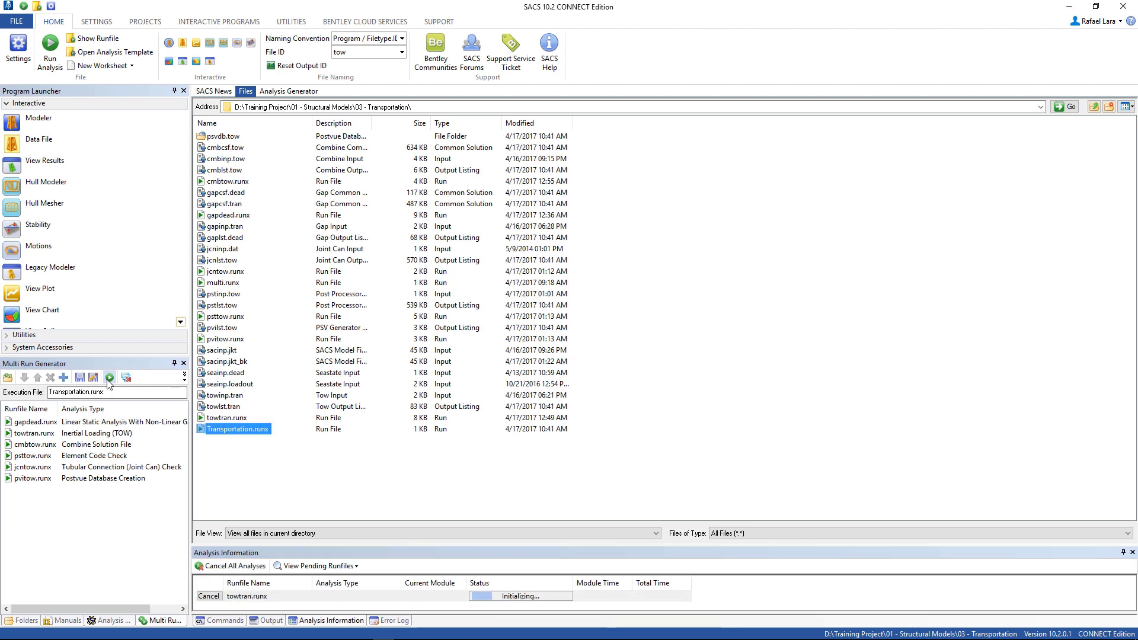